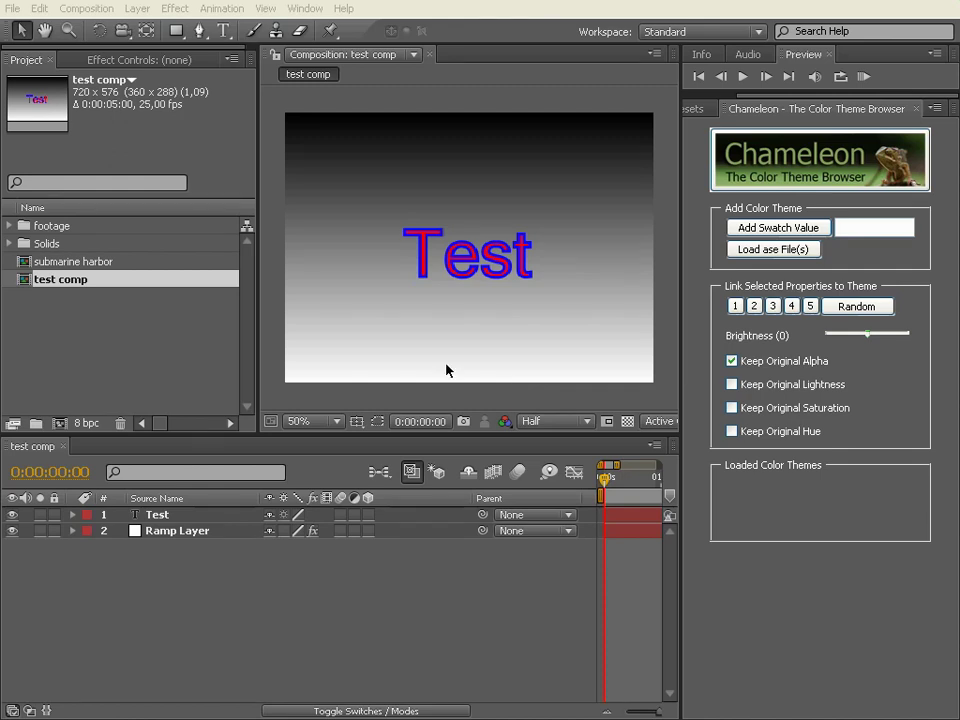
# Step: Switch to the kuler website in the browser and browse the Most Popular and Newest color theme lists
pyautogui.moveTo(0, 62); pyautogui.dragTo(537, 66)
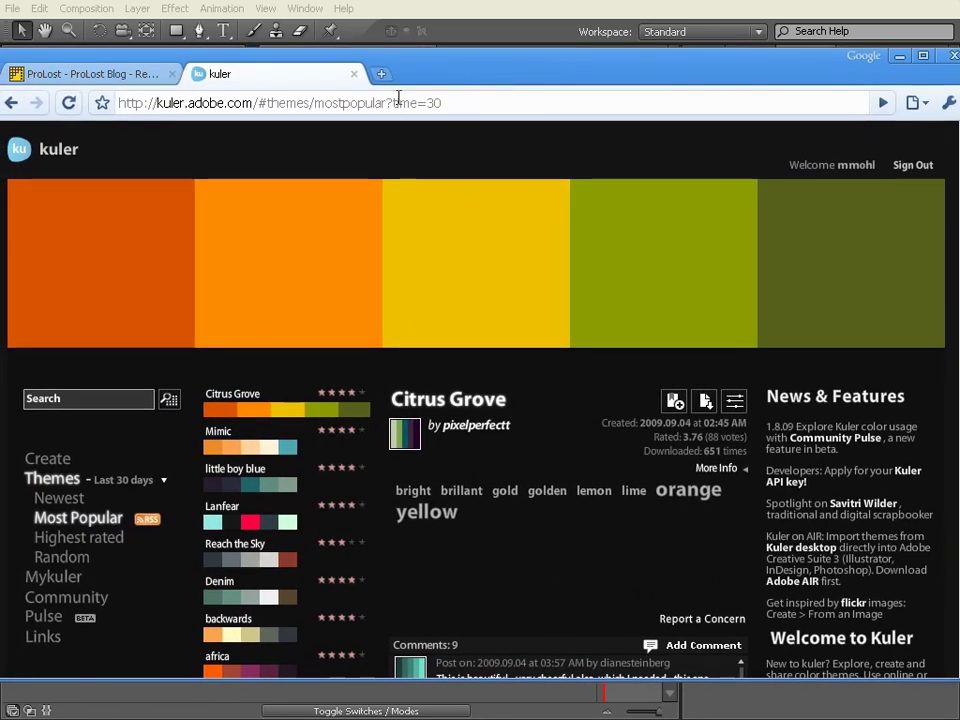
pyautogui.moveTo(254, 103); pyautogui.dragTo(158, 104)
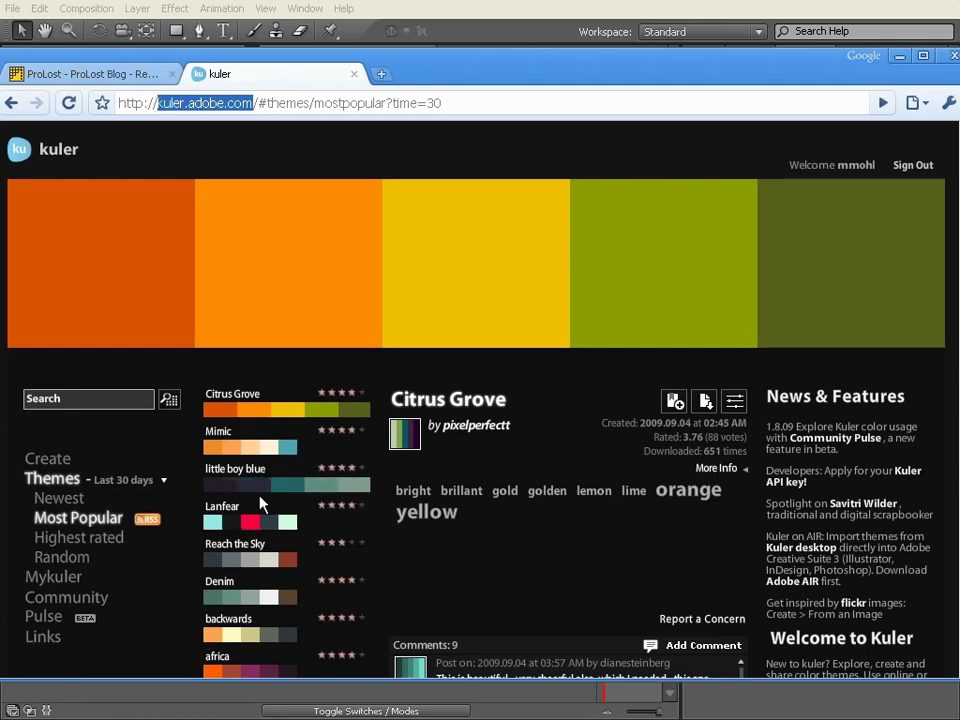
pyautogui.scroll(-3, 260, 504)
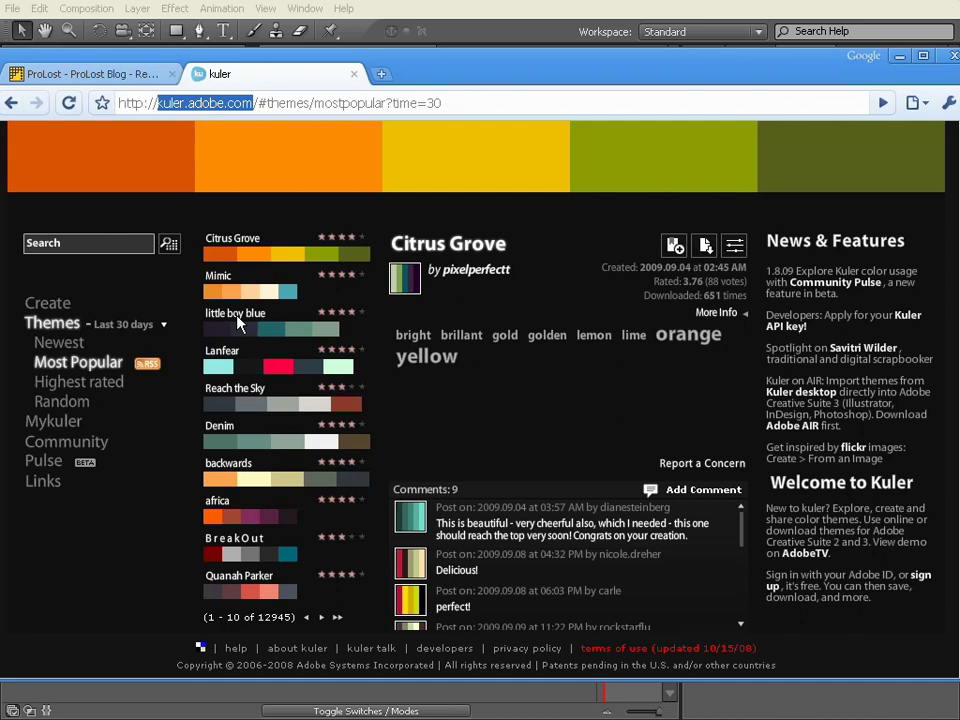
pyautogui.click(66, 344)
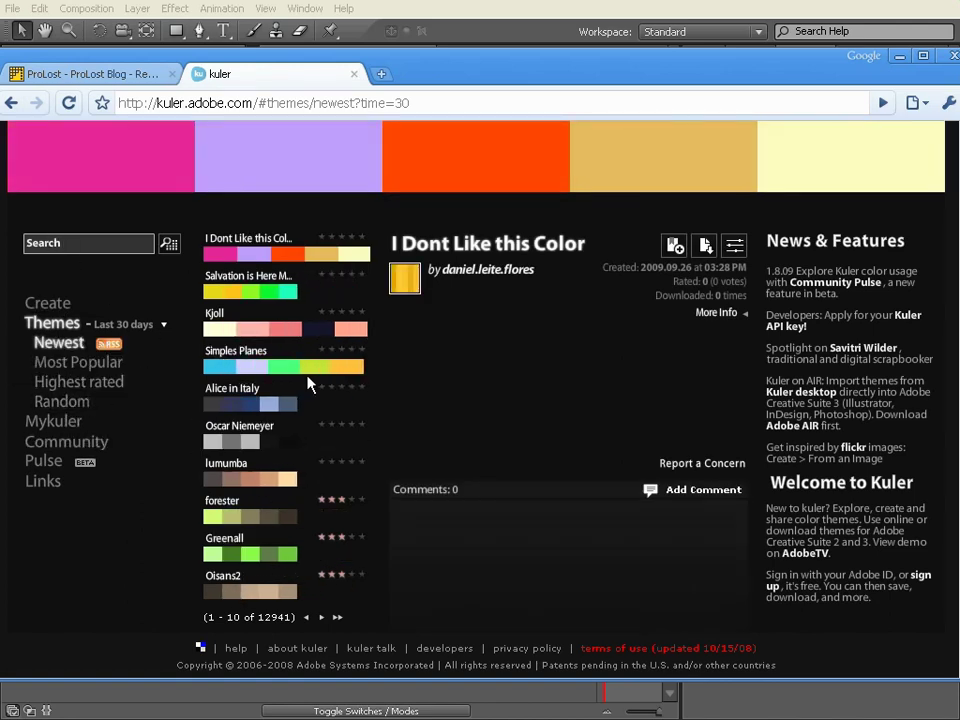
pyautogui.scroll(1, 330, 385)
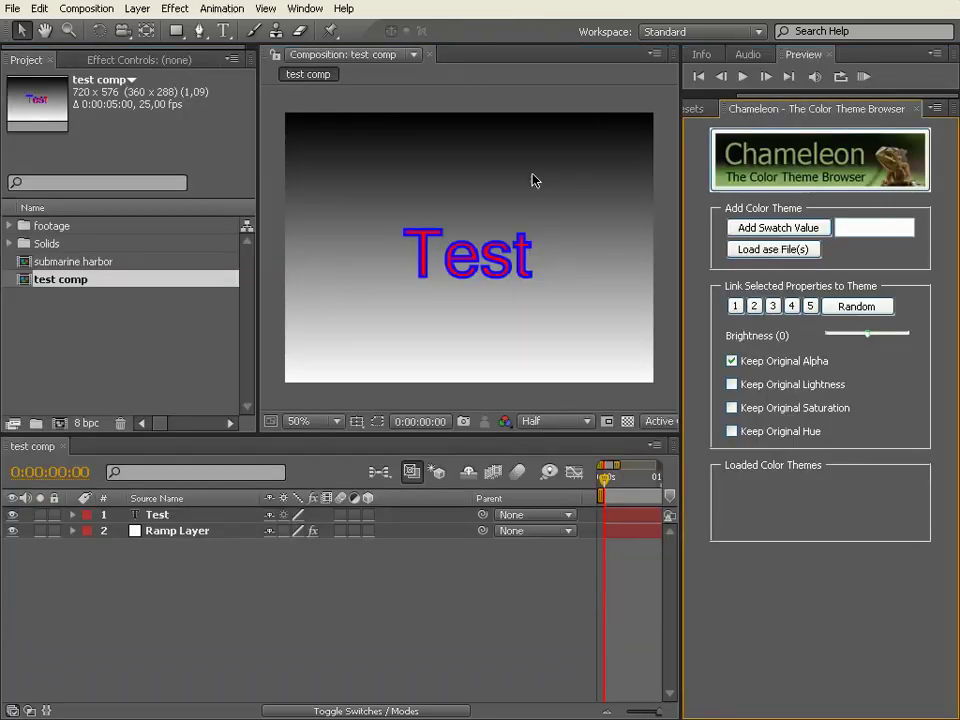
# Step: Load all the .ase swatch files from the swatch files folder into the Chameleon color theme browser
pyautogui.click(773, 252)
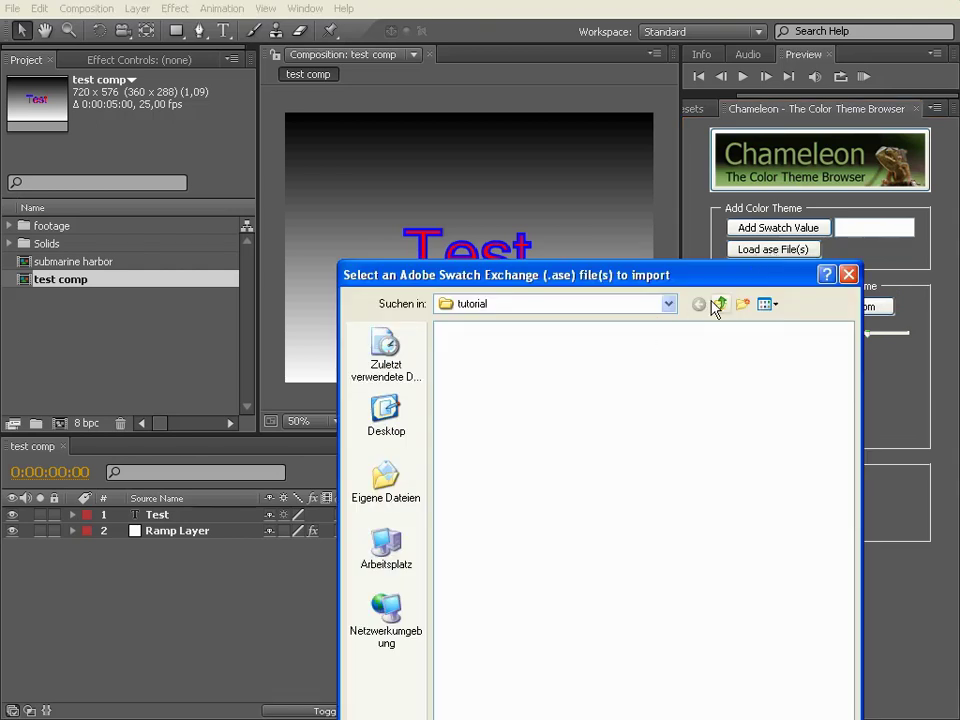
pyautogui.click(729, 304)
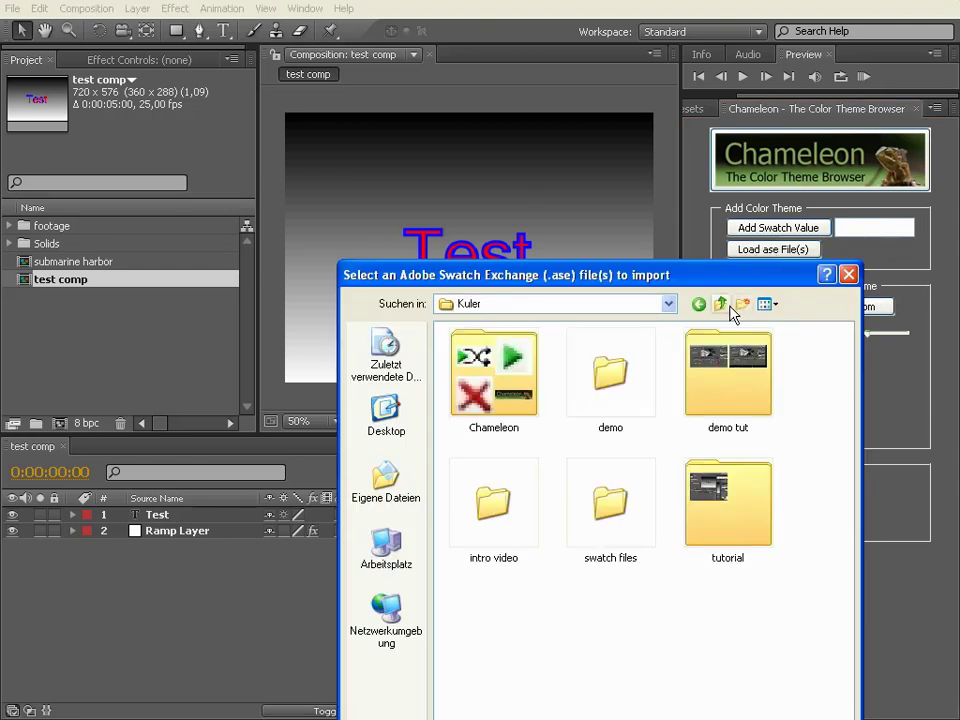
pyautogui.doubleClick(600, 535)
pyautogui.click(621, 390)
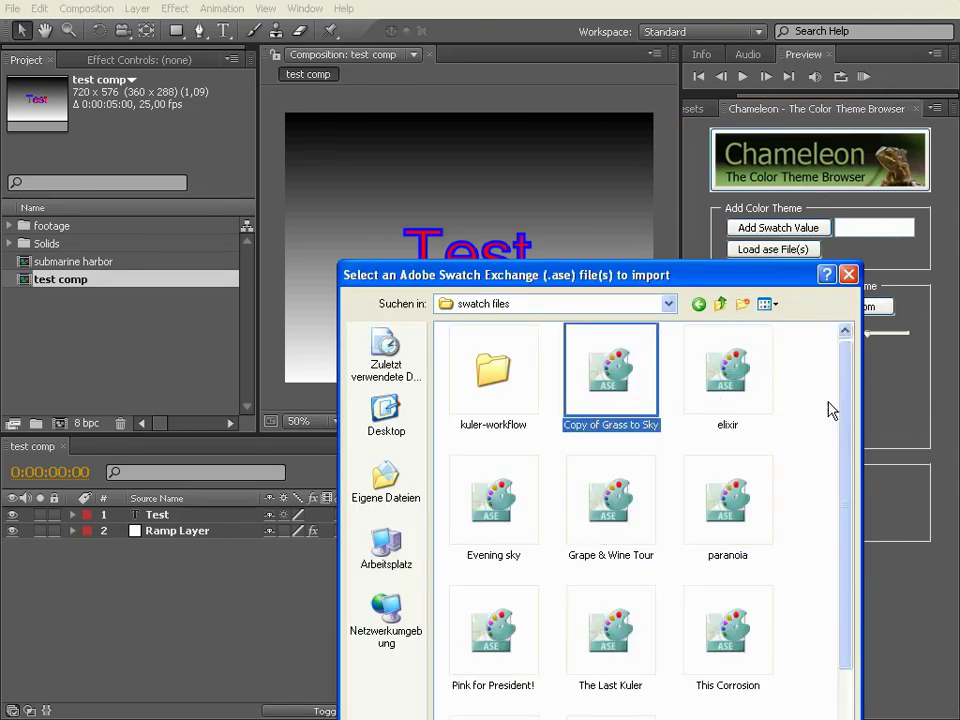
pyautogui.scroll(-1, 848, 415)
pyautogui.scroll(-1, 848, 415)
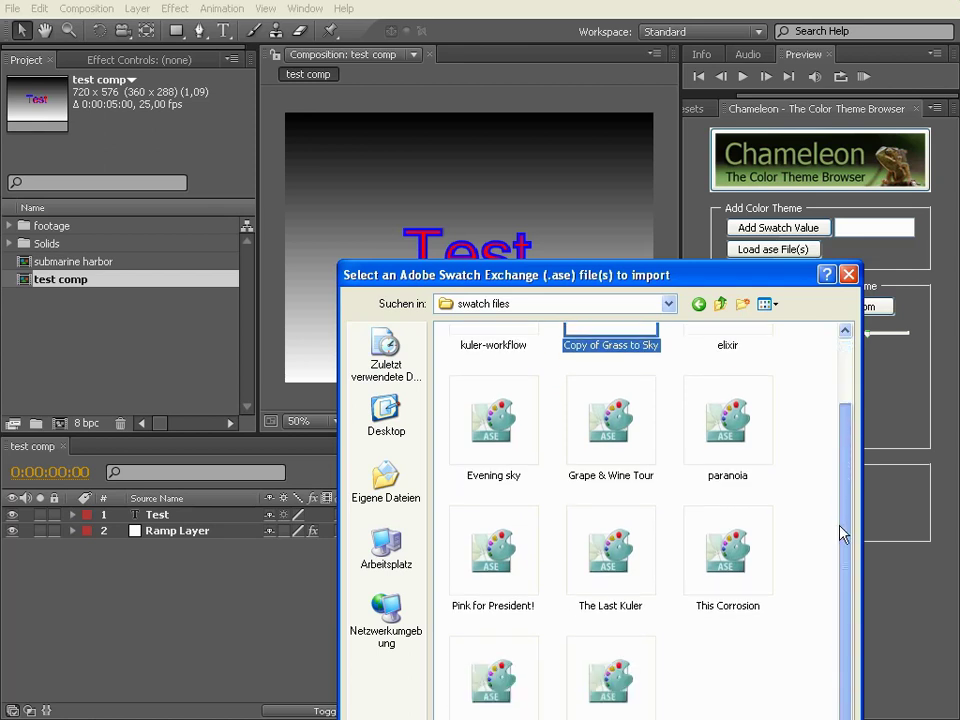
pyautogui.keyDown('shift'); pyautogui.click(620, 705); pyautogui.keyUp('shift')
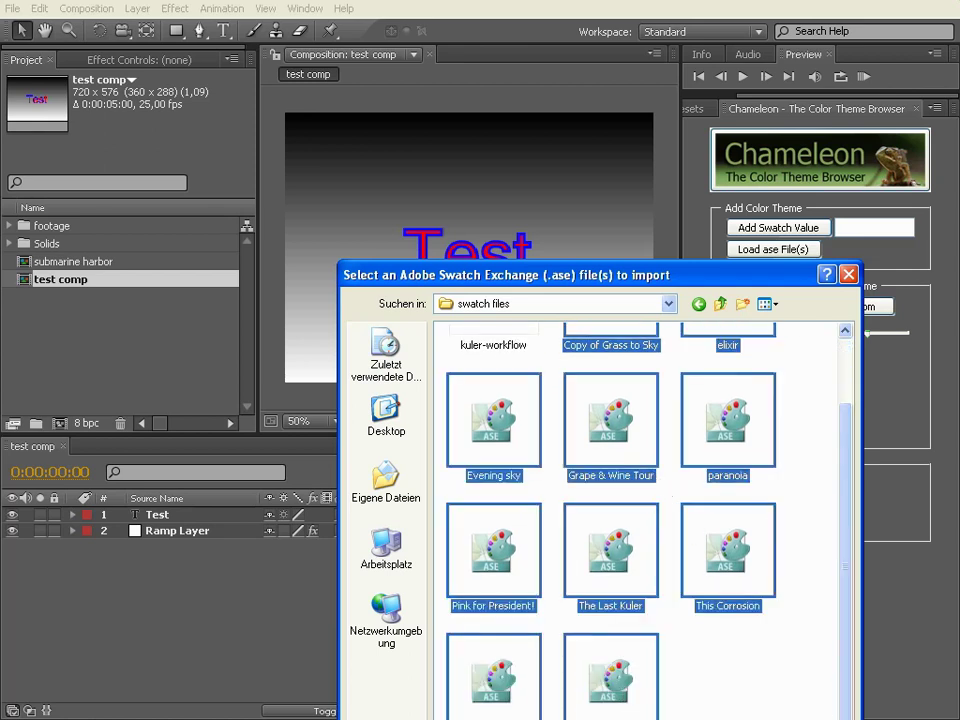
pyautogui.press('Return')
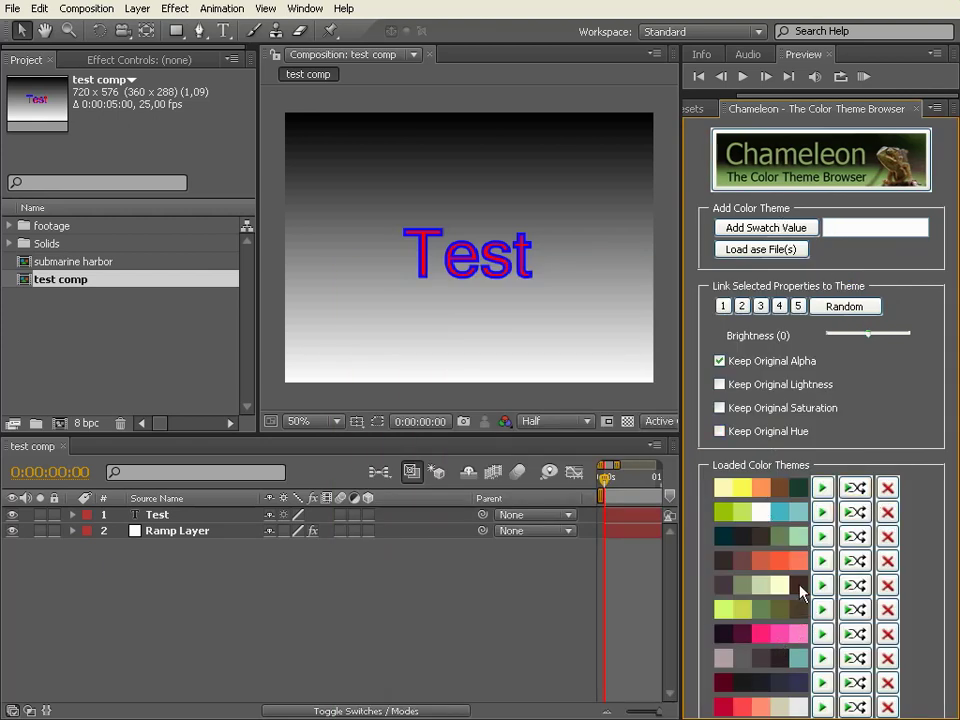
# Step: Remove the first four themes from the loaded color themes
pyautogui.click(887, 487)
pyautogui.click(887, 487)
pyautogui.click(887, 487)
pyautogui.click(887, 488)
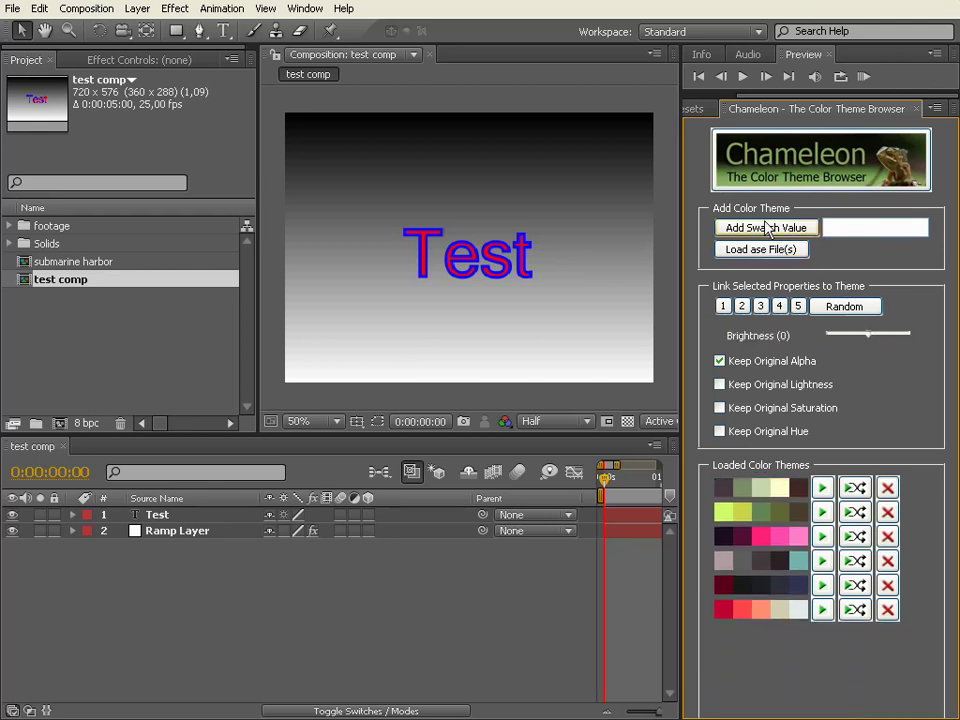
pyautogui.click(755, 253)
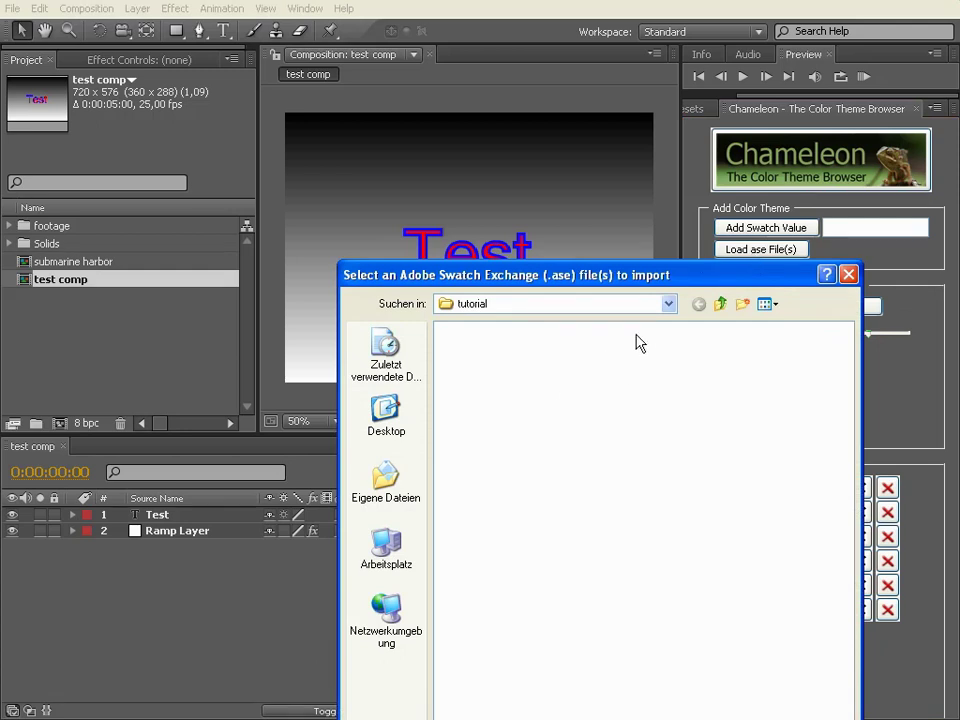
pyautogui.click(721, 305)
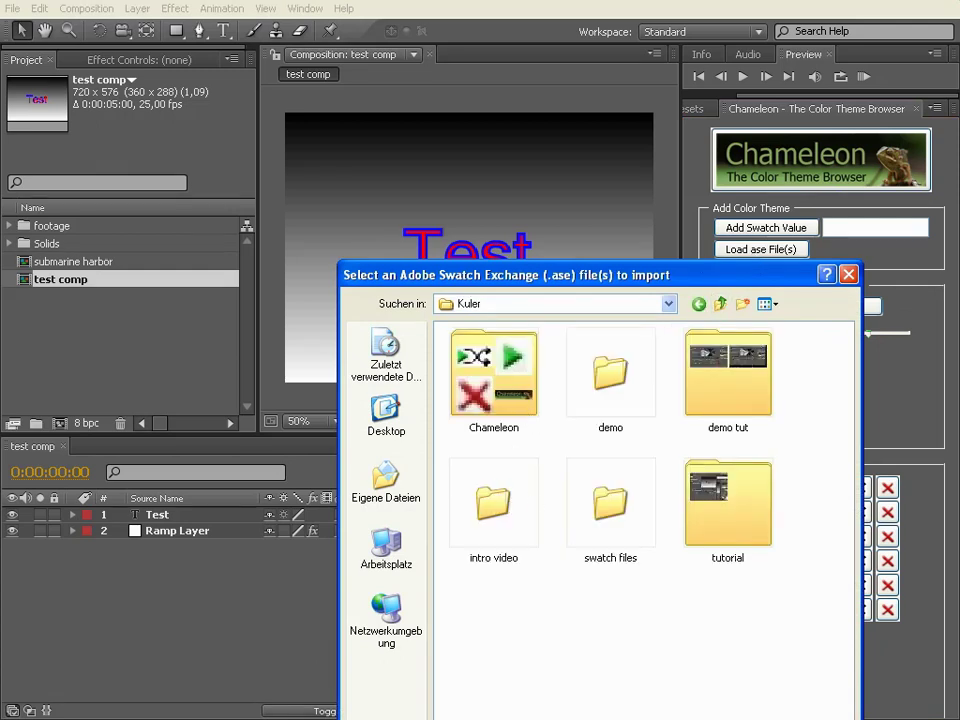
pyautogui.press('Escape')
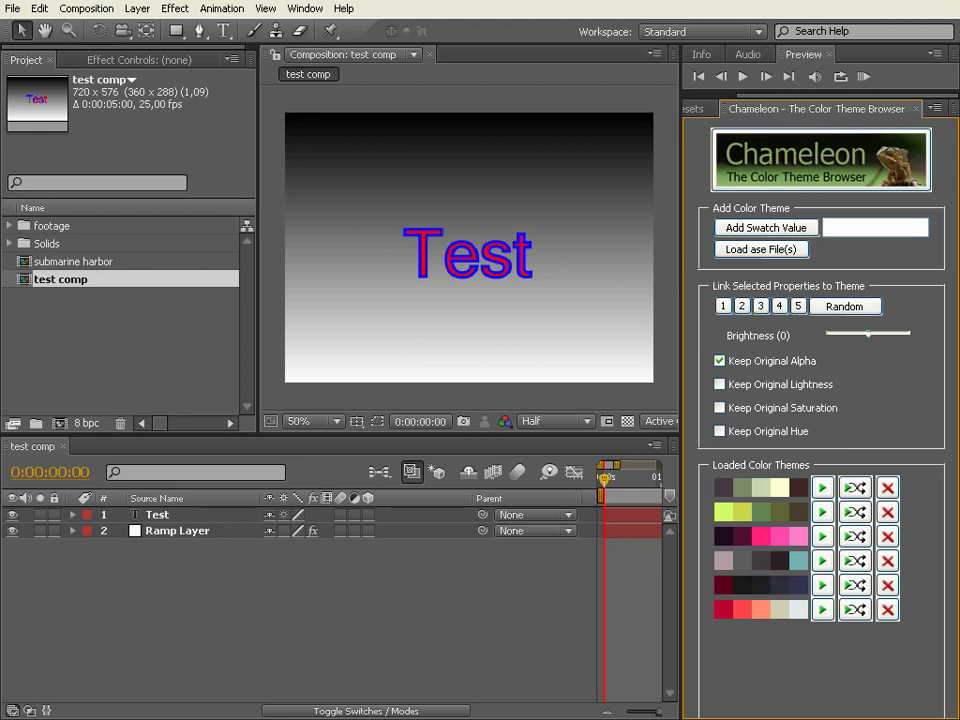
# Step: Copy the swatch value of the "I Dont Like this Color" theme from the kuler desktop application and add it to Chameleon's loaded themes
pyautogui.moveTo(0, 306); pyautogui.dragTo(321, 180)
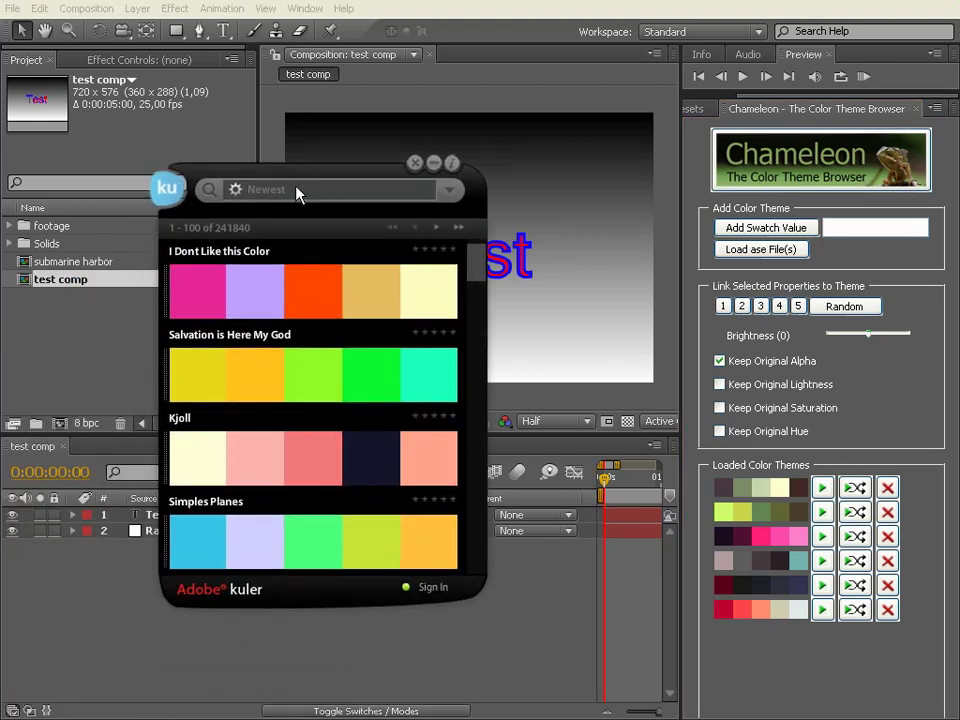
pyautogui.moveTo(313, 347)
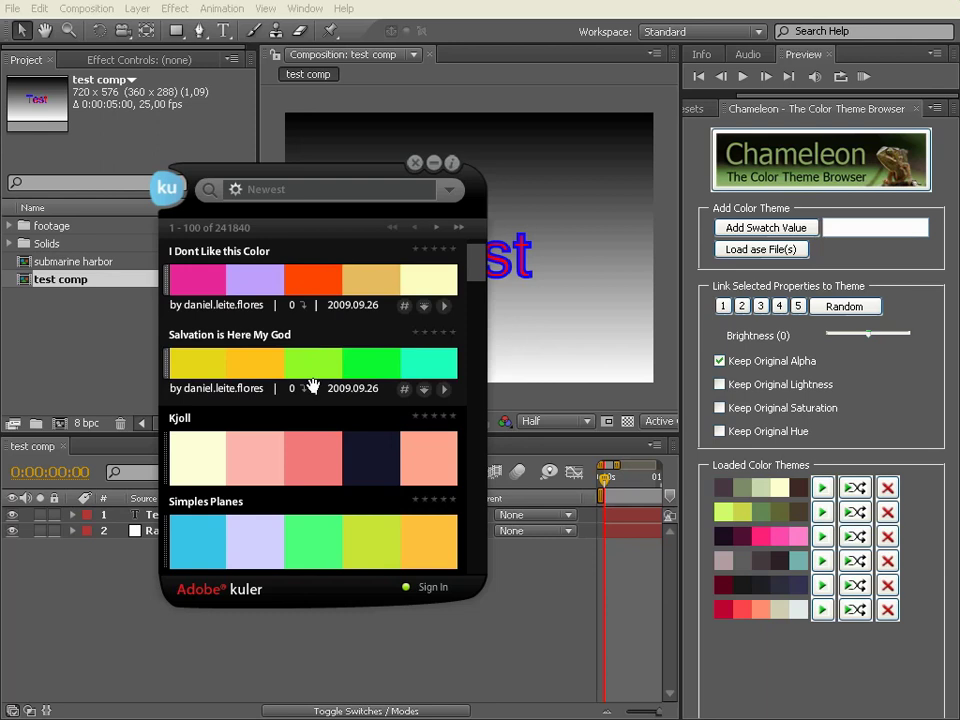
pyautogui.moveTo(315, 416)
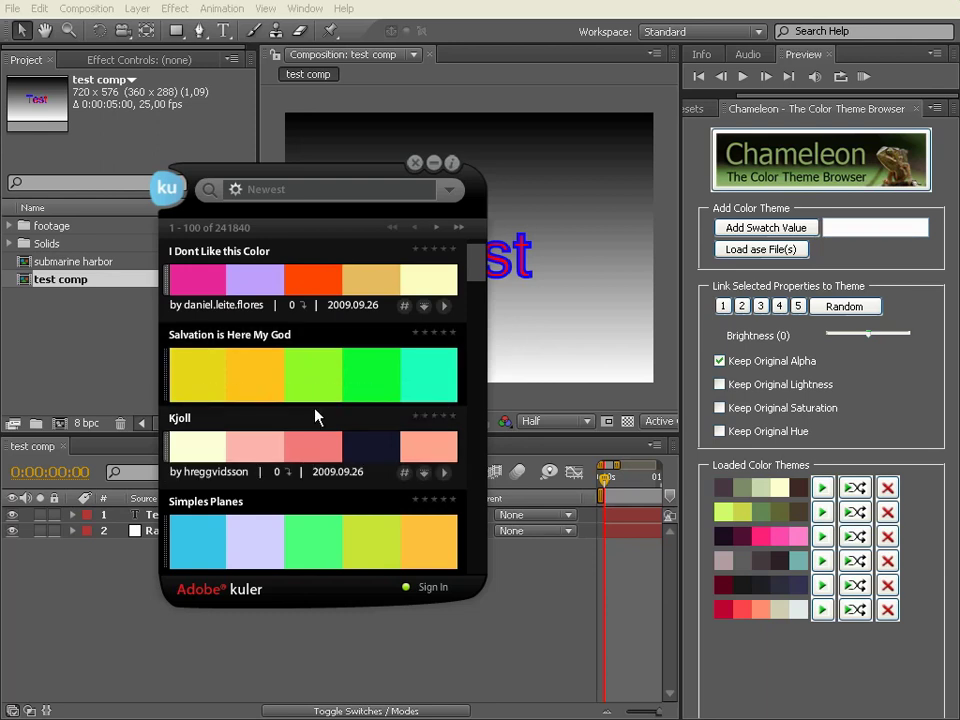
pyautogui.moveTo(342, 325)
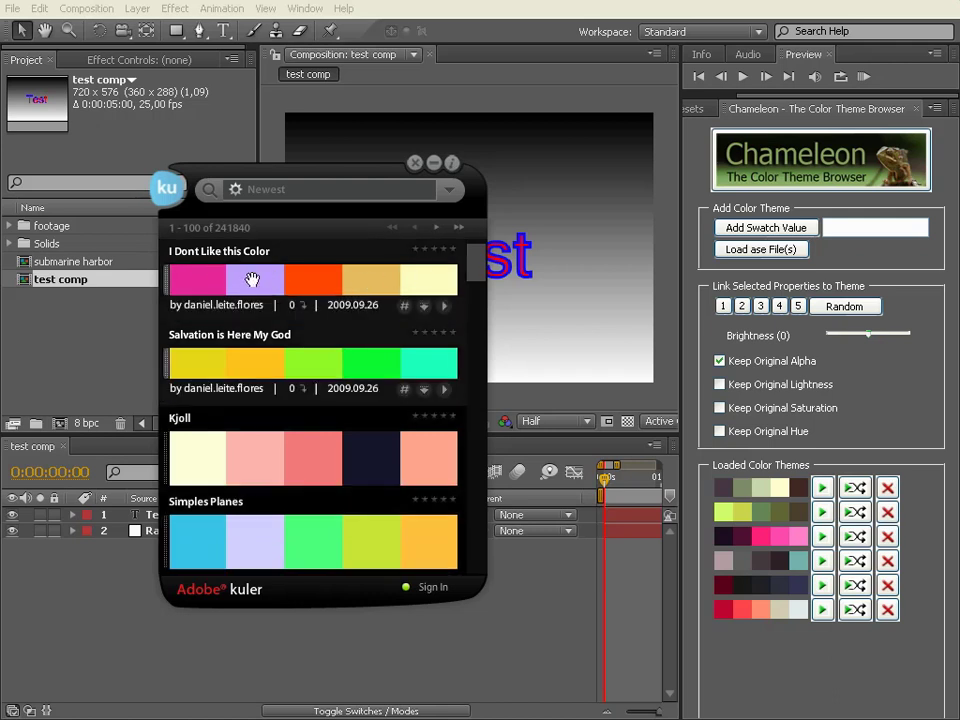
pyautogui.click(404, 308)
pyautogui.click(860, 228)
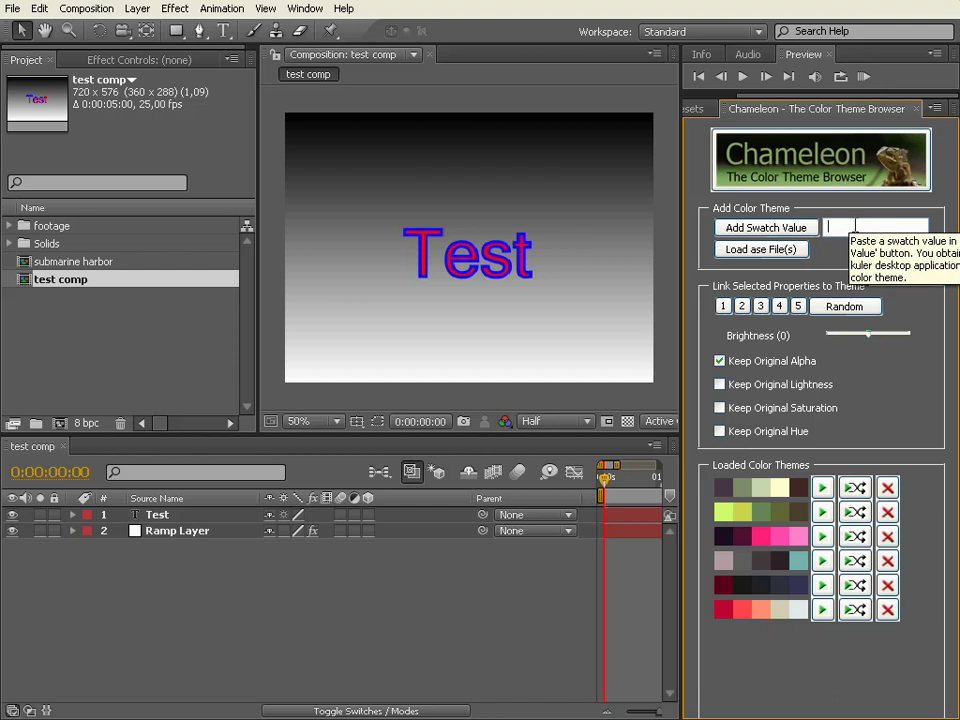
pyautogui.hotkey('ctrl', 'v')
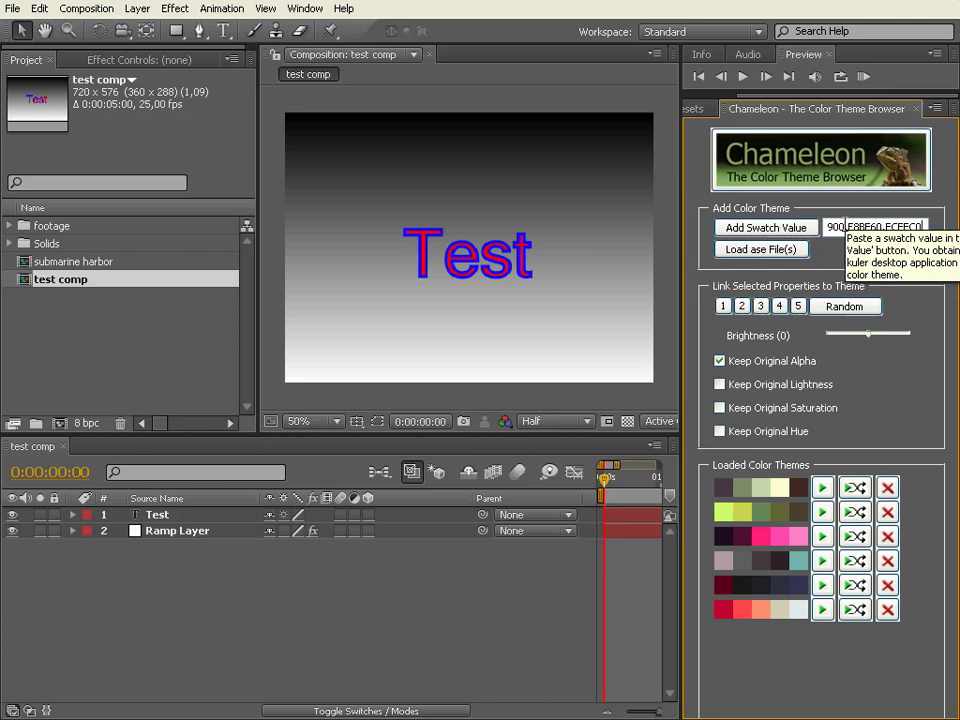
pyautogui.click(776, 232)
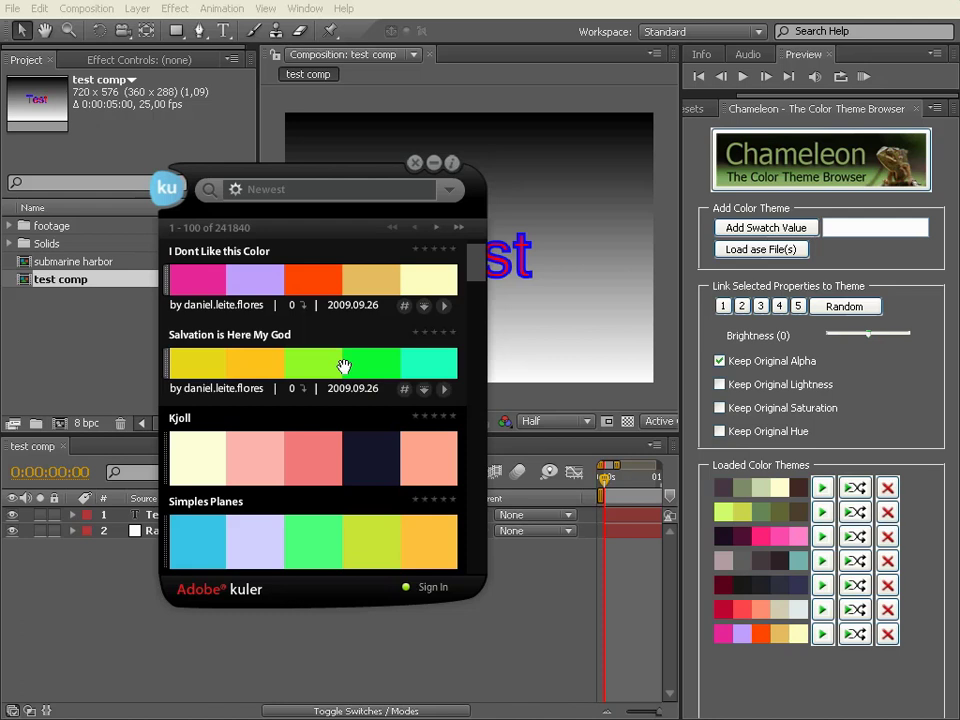
# Step: Add the "Salvation is Here My God" theme to Chameleon by its copied swatch value, and close the kuler desktop application
pyautogui.click(405, 396)
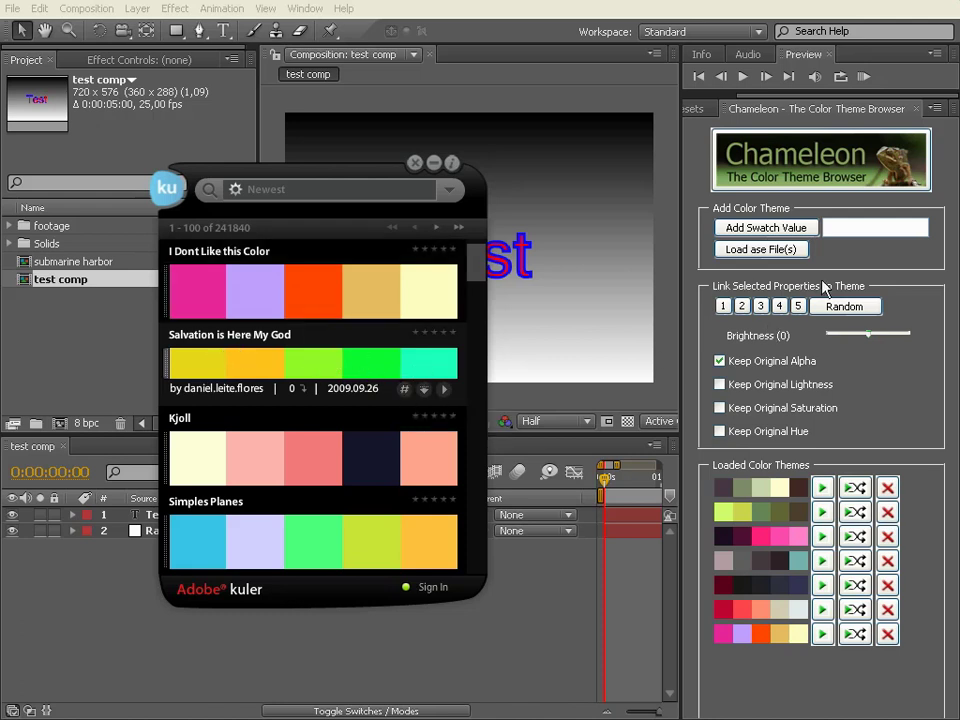
pyautogui.click(861, 228)
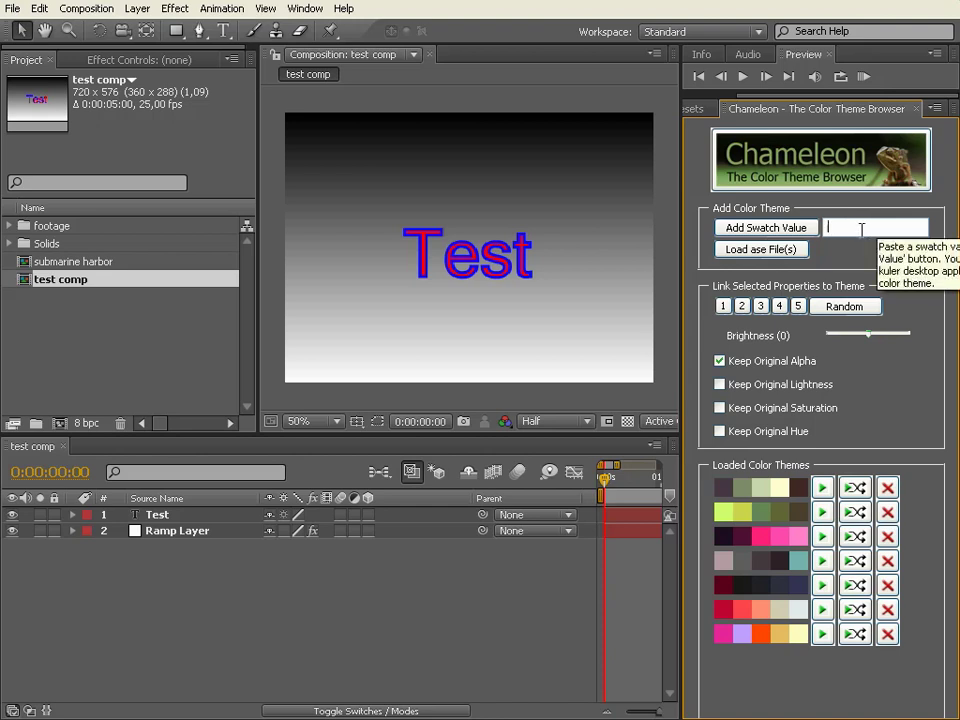
pyautogui.hotkey('ctrl', 'v')
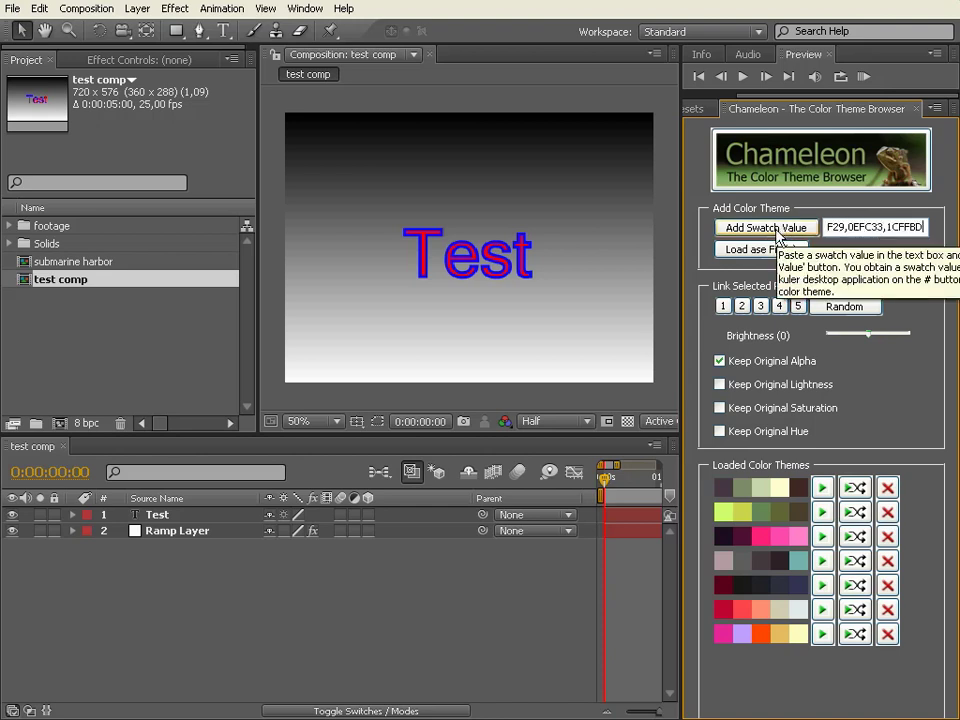
pyautogui.rightClick(862, 230)
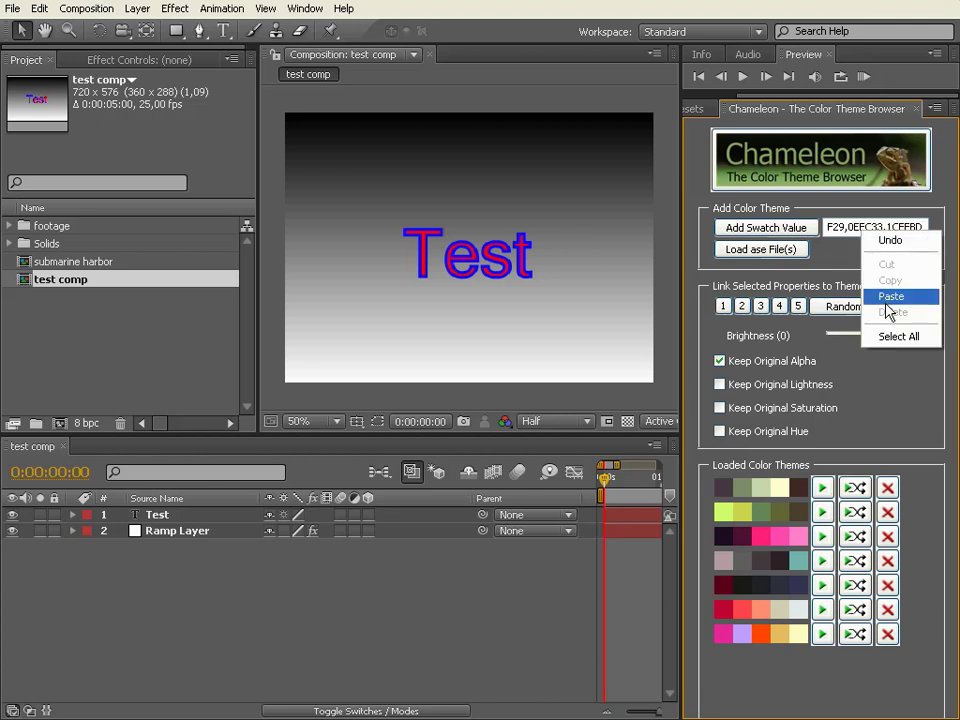
pyautogui.click(829, 227)
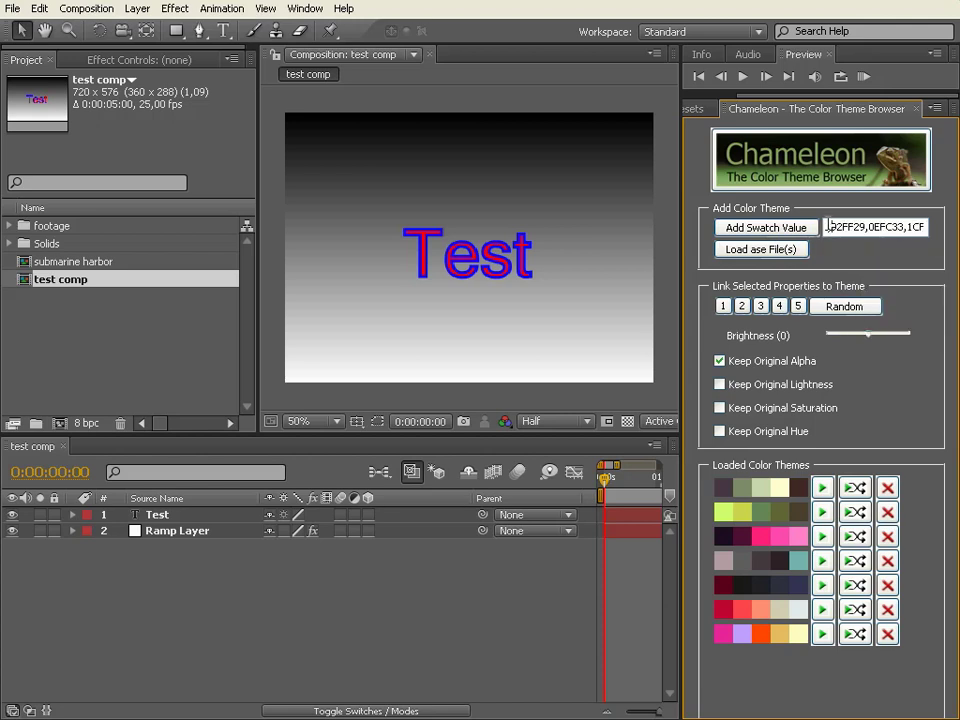
pyautogui.click(767, 228)
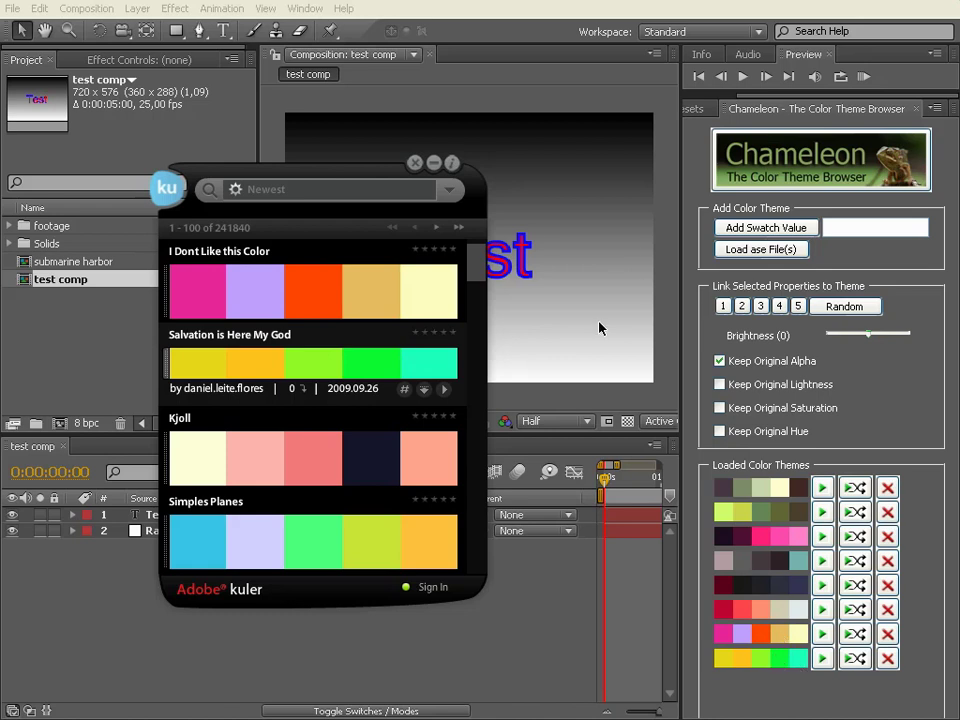
pyautogui.click(414, 162)
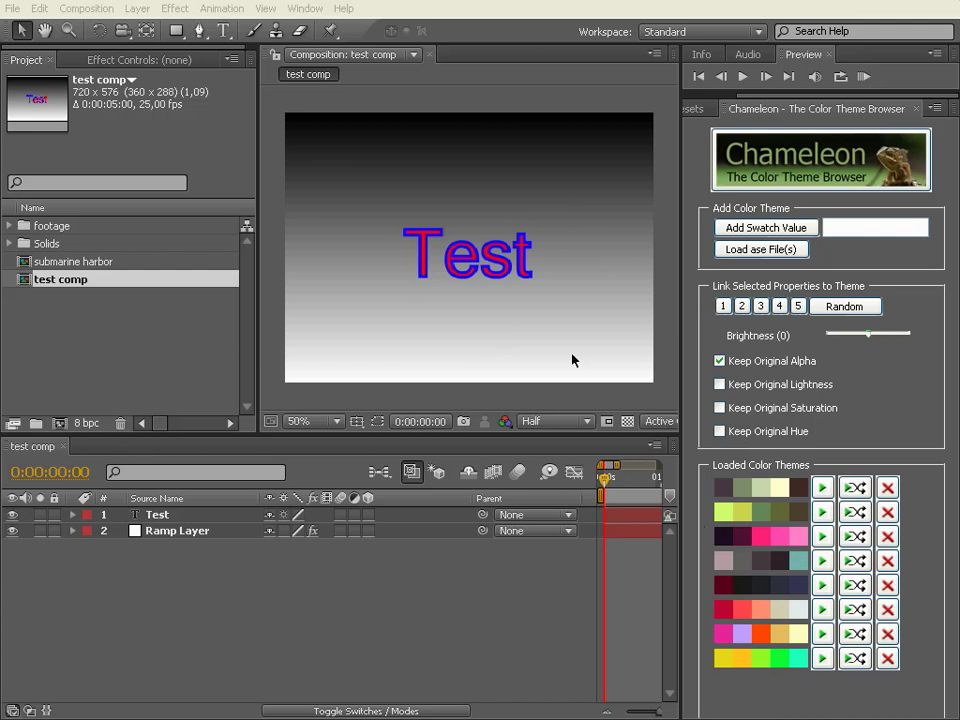
# Step: Reveal the Ramp Layer's Ramp effect properties and apply the loaded crimson-to-light-grey color theme to the composition
pyautogui.click(220, 595)
pyautogui.click(171, 531)
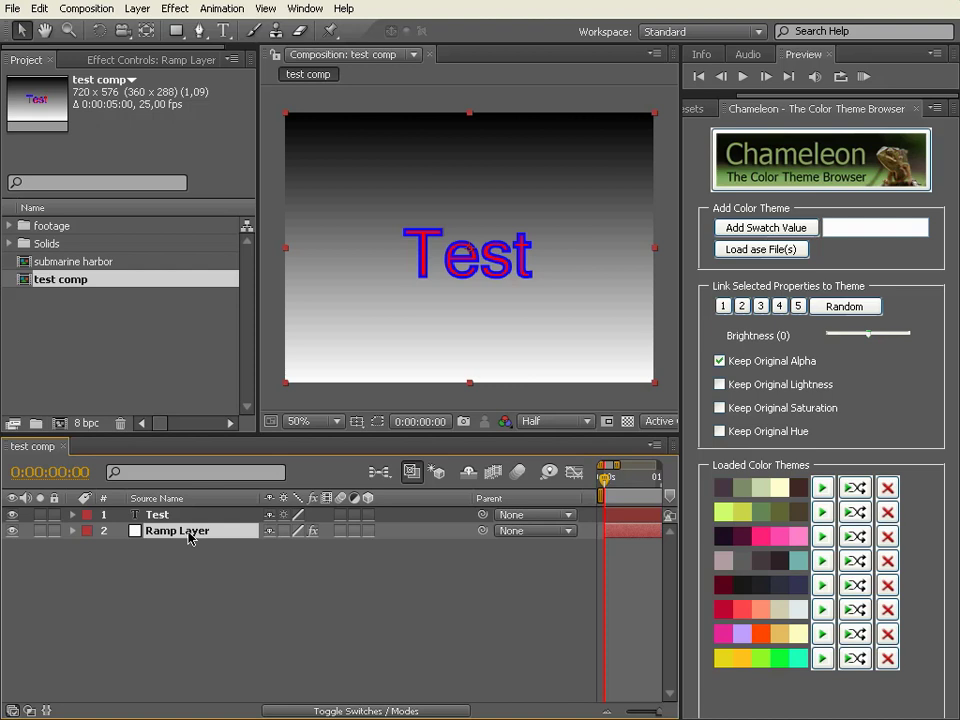
pyautogui.click(72, 531)
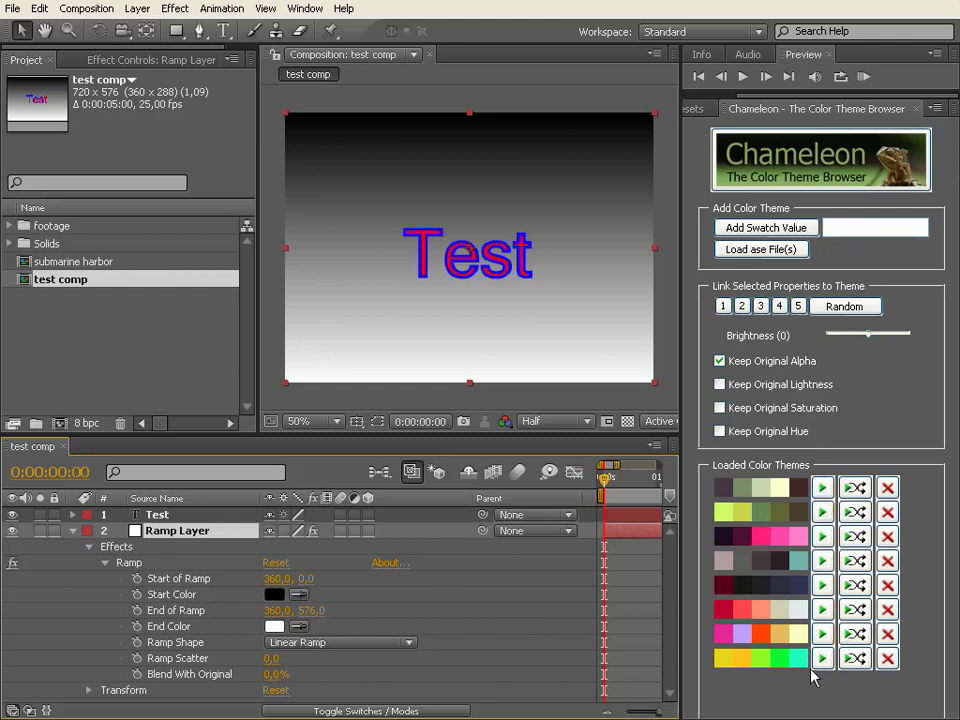
pyautogui.click(821, 609)
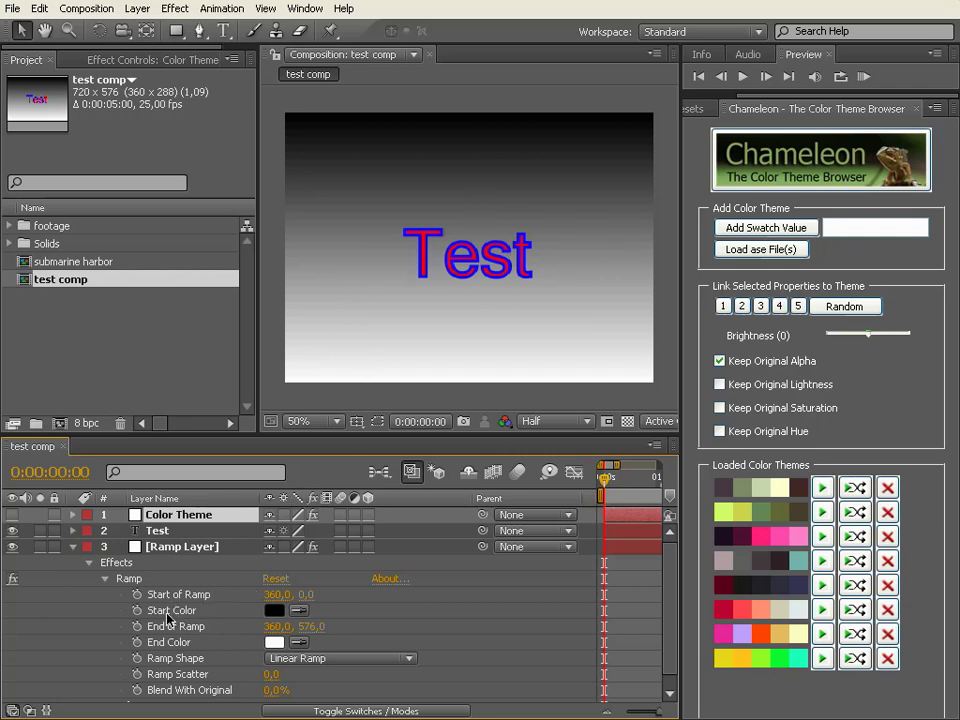
# Step: Link the Ramp effect's Start Color to color 1 of the theme
pyautogui.click(213, 609)
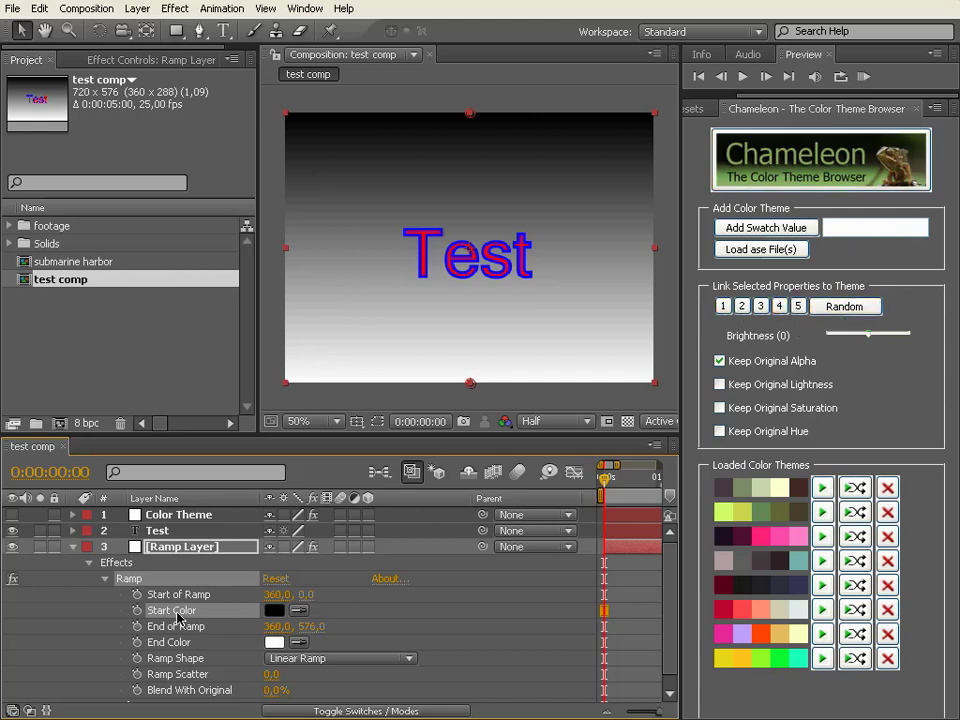
pyautogui.click(724, 306)
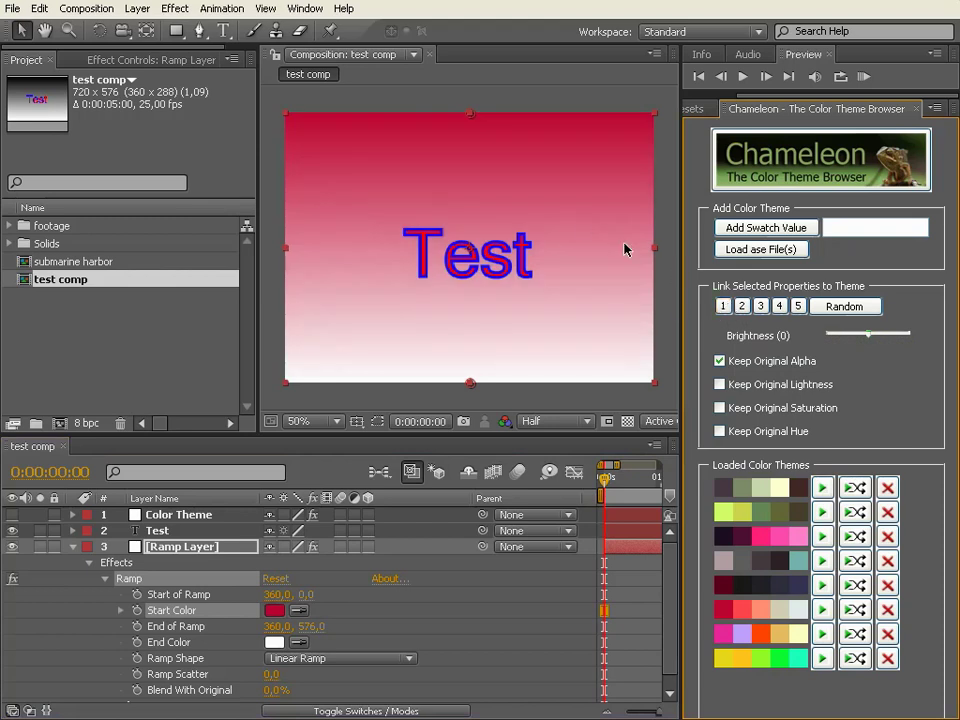
# Step: Link the Ramp effect's End Color to color 3 of the theme and apply the yellow-to-turquoise theme to the composition
pyautogui.click(170, 643)
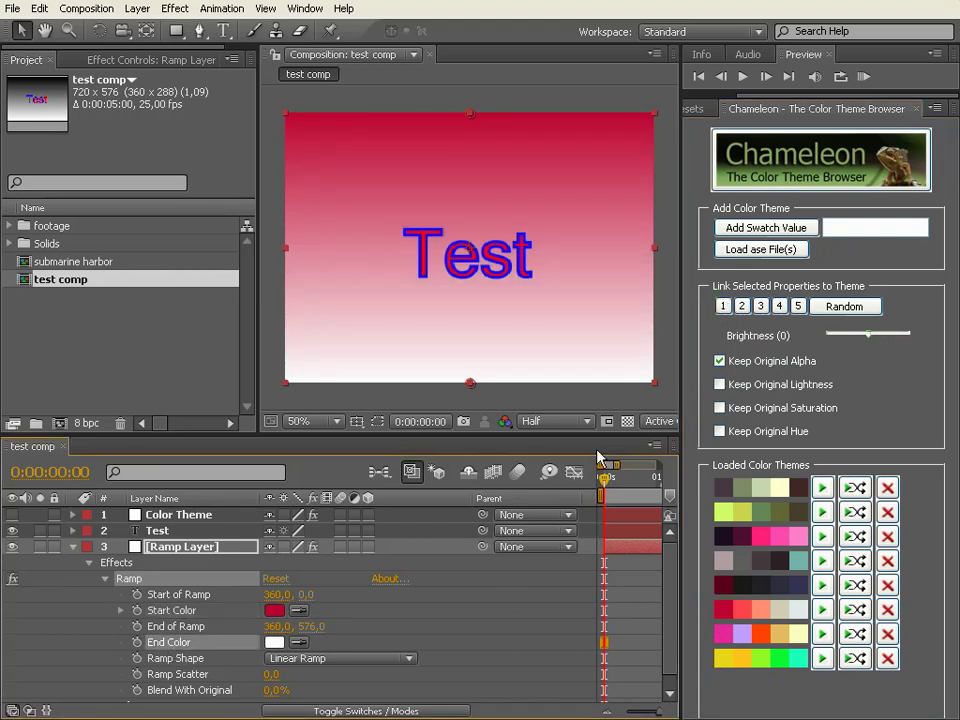
pyautogui.click(798, 306)
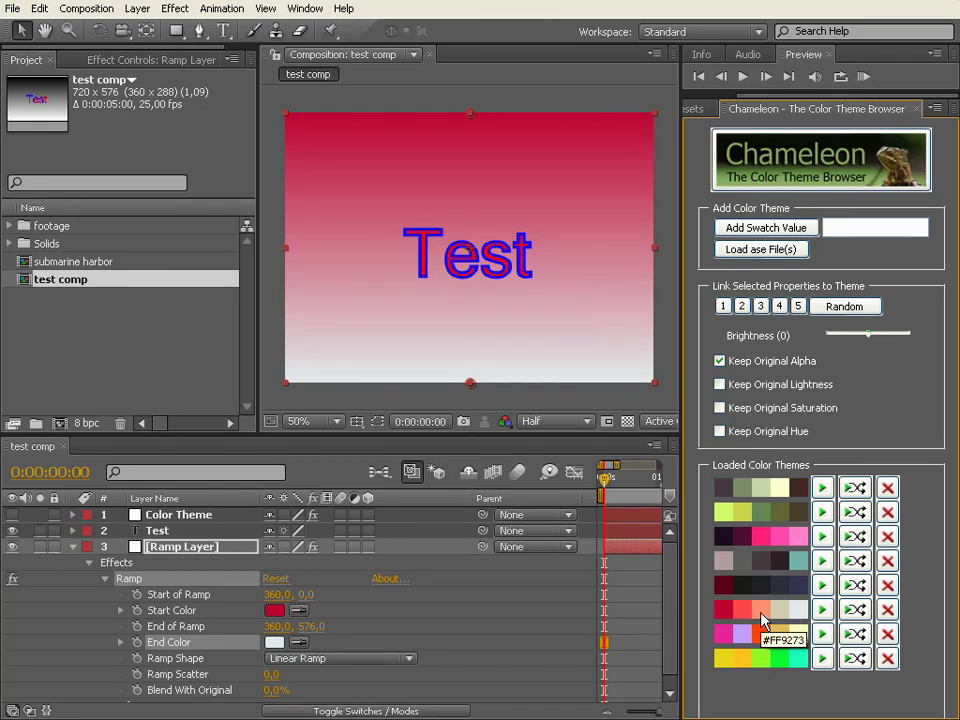
pyautogui.click(761, 308)
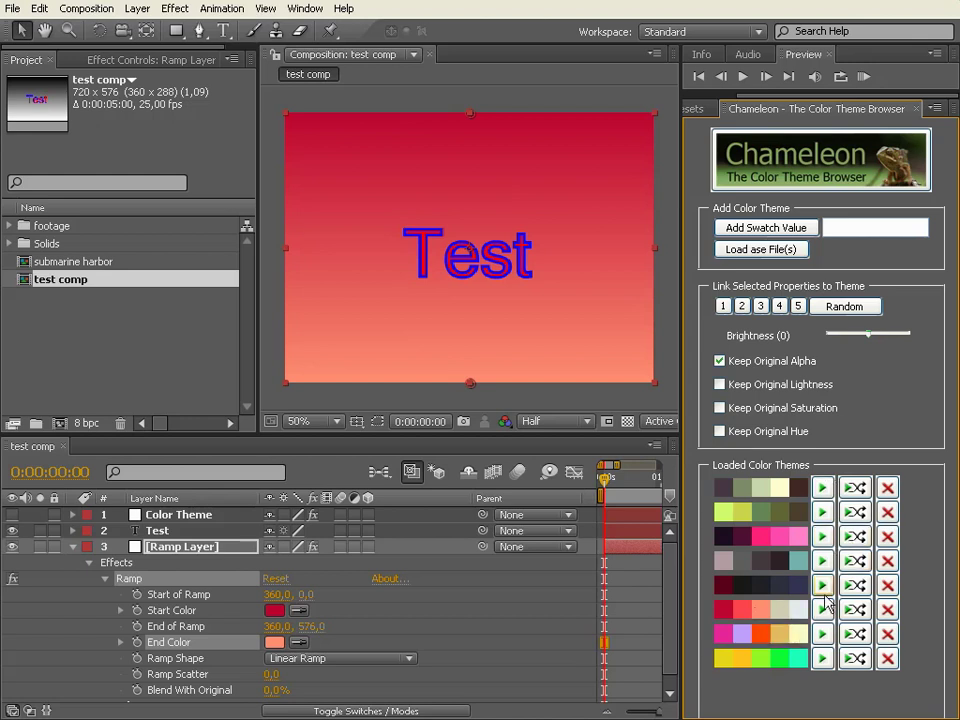
pyautogui.click(822, 658)
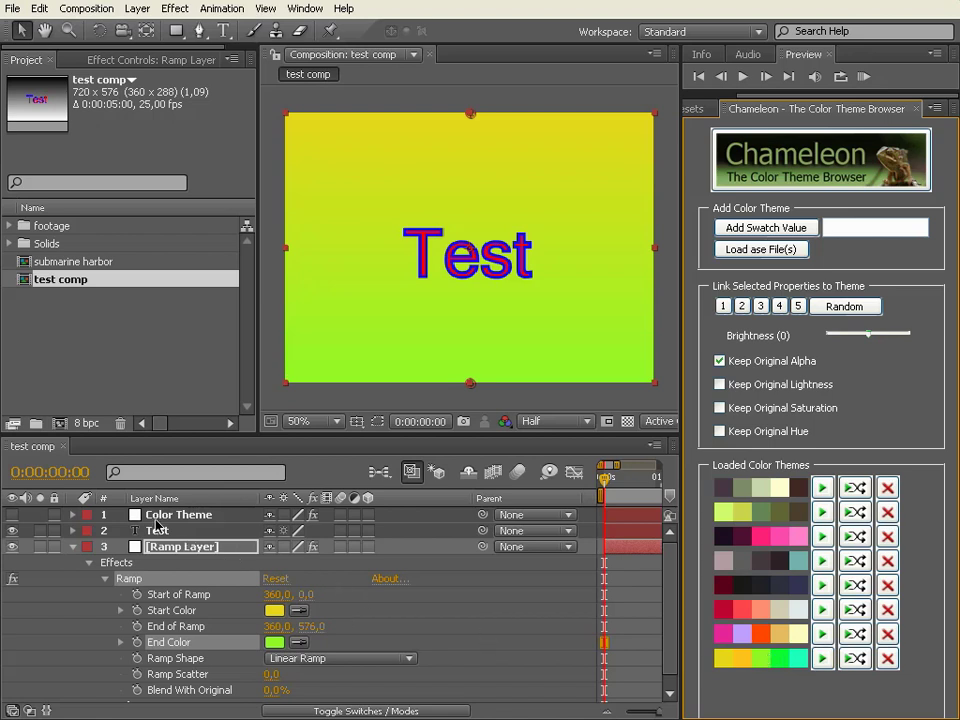
# Step: Reveal the Test layer's text properties and delete its existing text animator
pyautogui.click(110, 531)
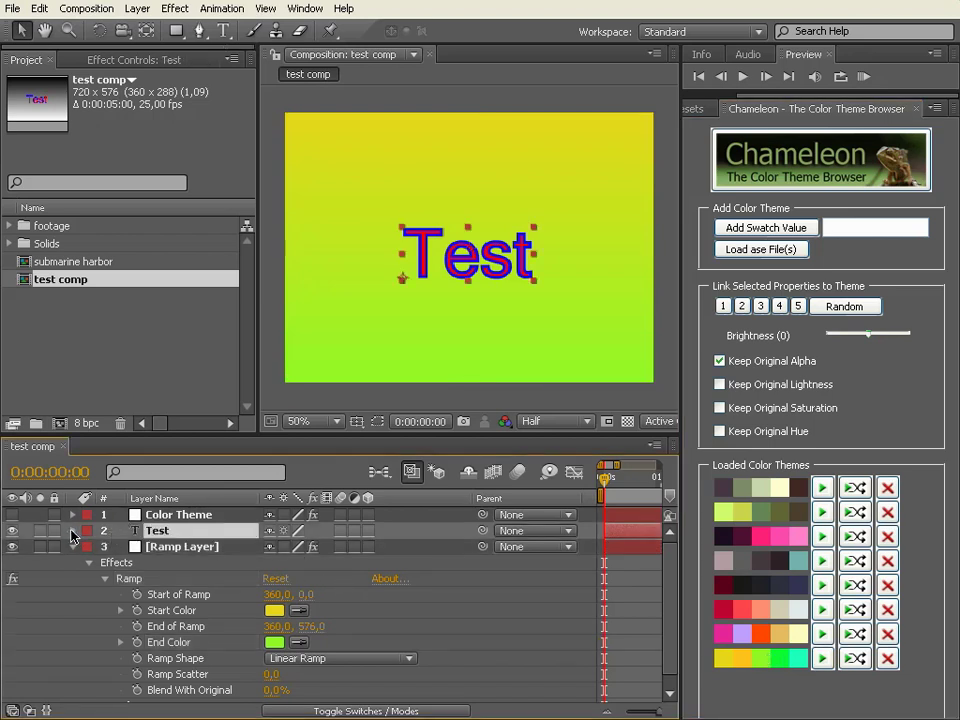
pyautogui.click(72, 531)
pyautogui.scroll(-2, 210, 590)
pyautogui.scroll(2, 246, 596)
pyautogui.click(170, 595)
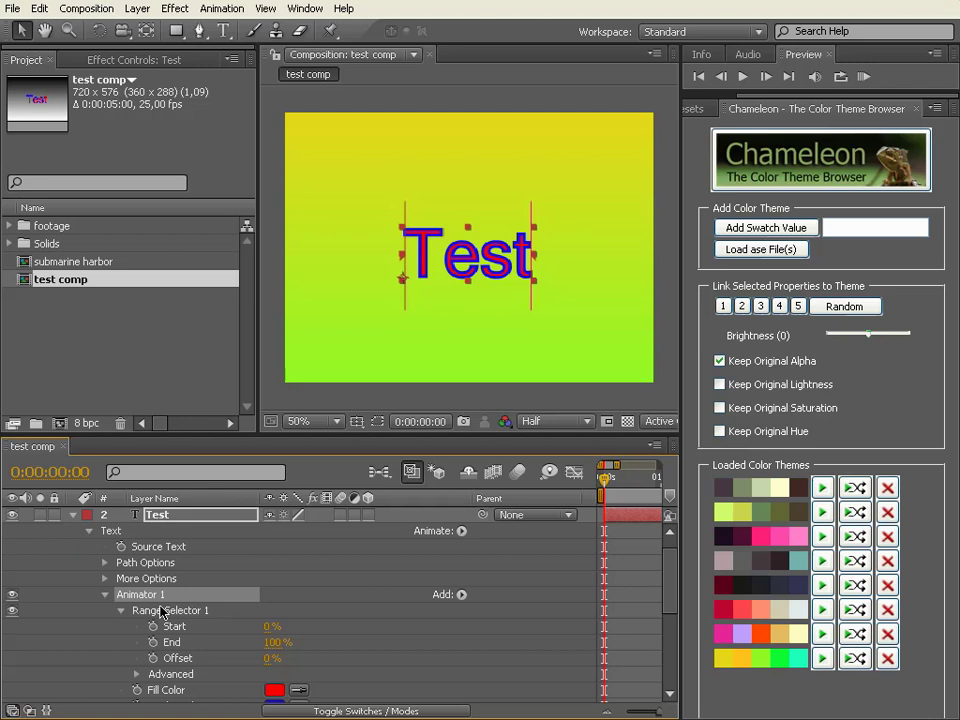
pyautogui.press('Delete')
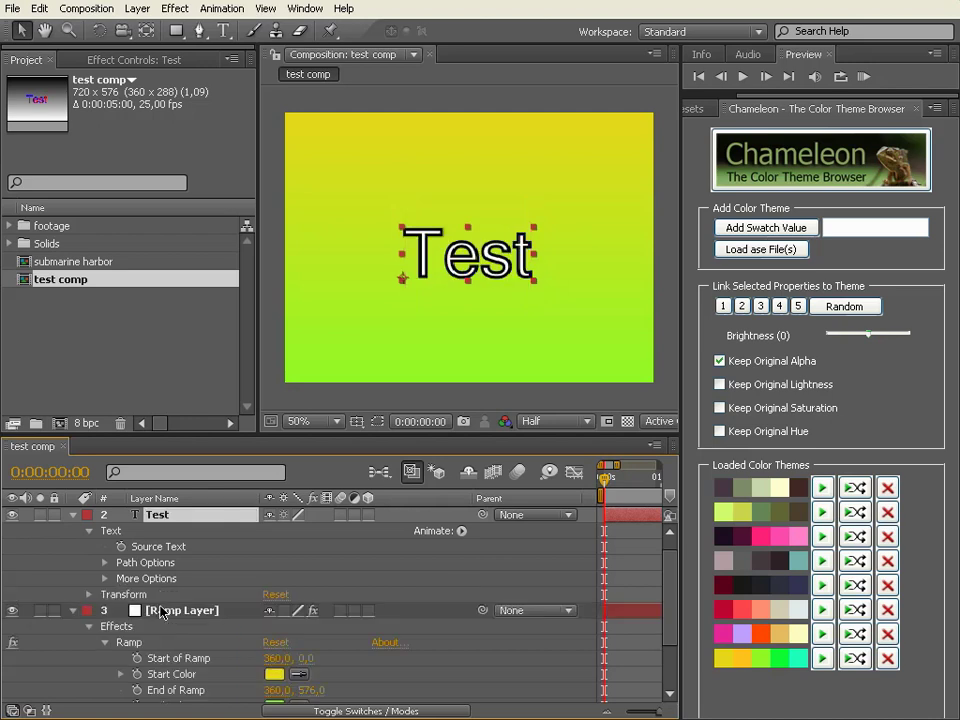
# Step: Add a Fill Color animator to the Test layer's text and link the fill color to color 5 of the theme
pyautogui.click(108, 531)
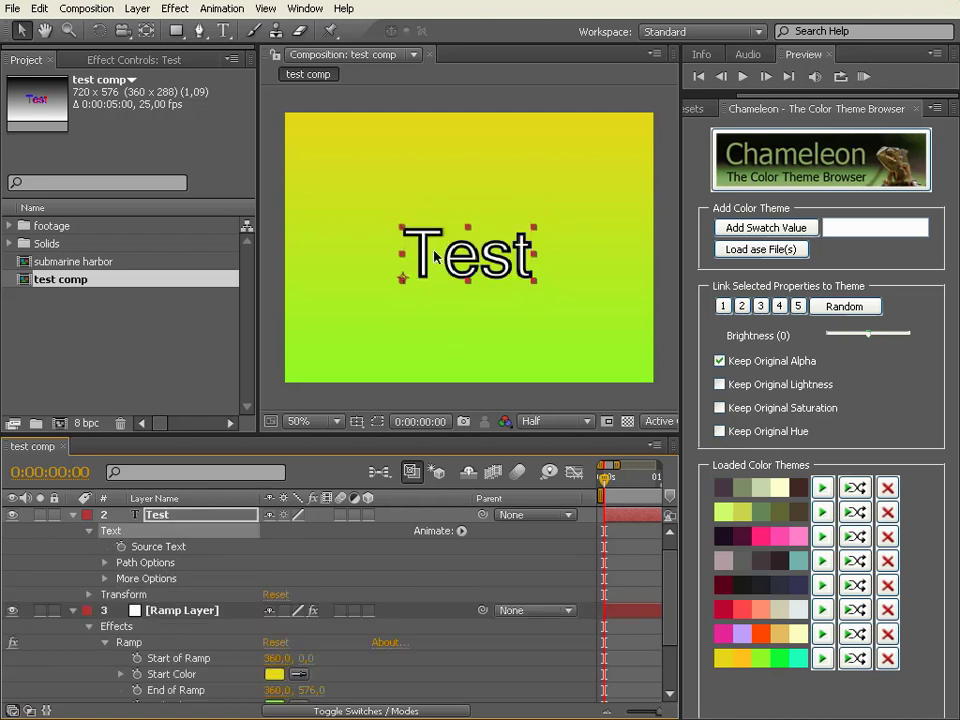
pyautogui.click(462, 532)
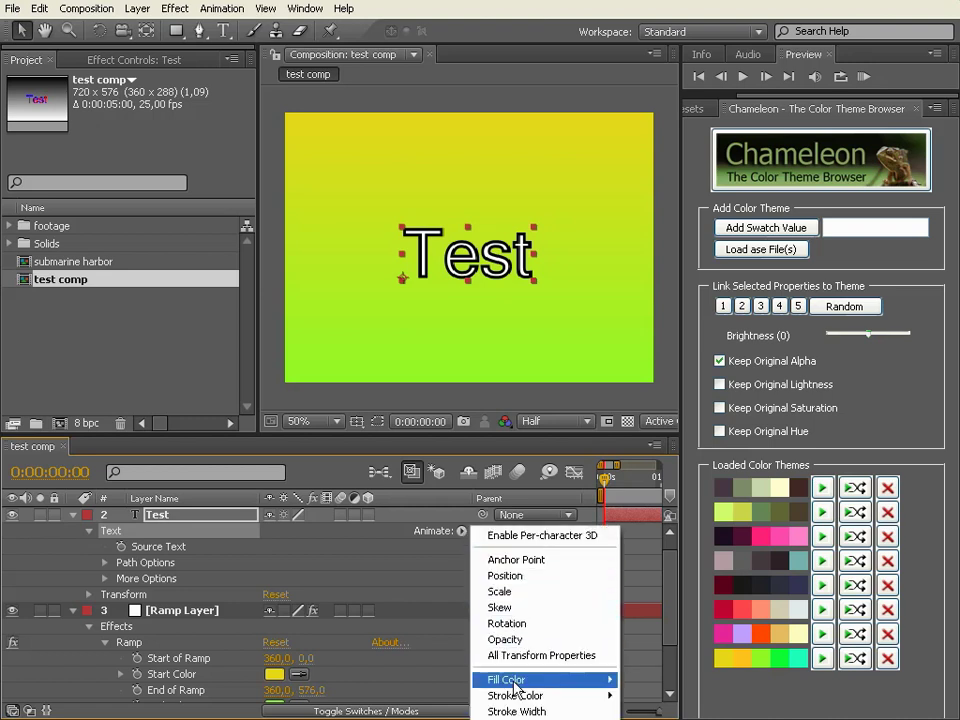
pyautogui.moveTo(514, 682)
pyautogui.click(642, 680)
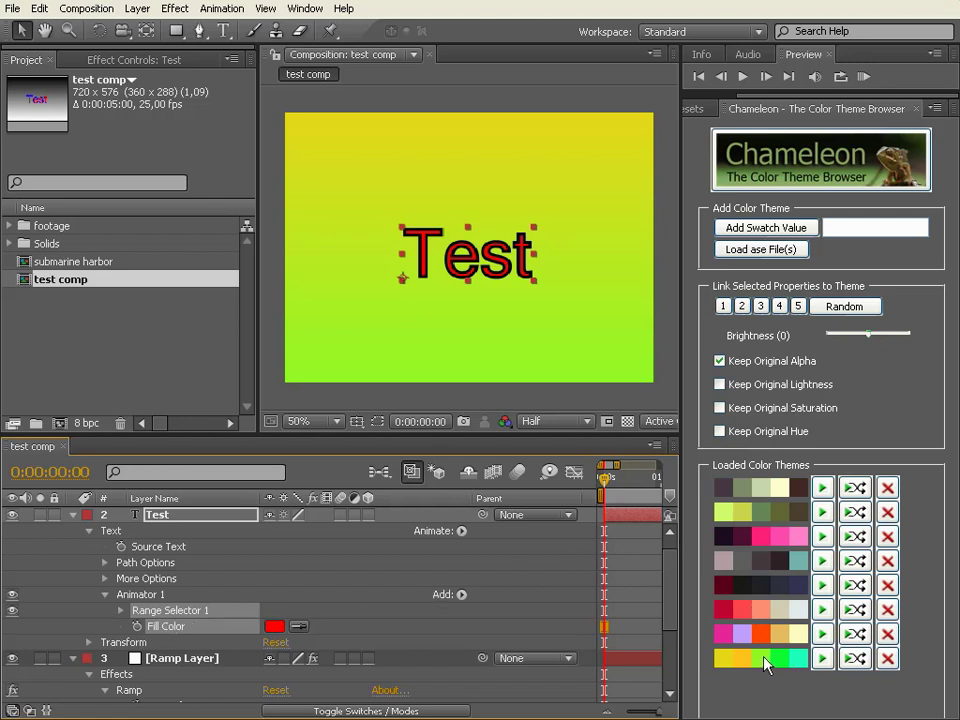
pyautogui.click(798, 307)
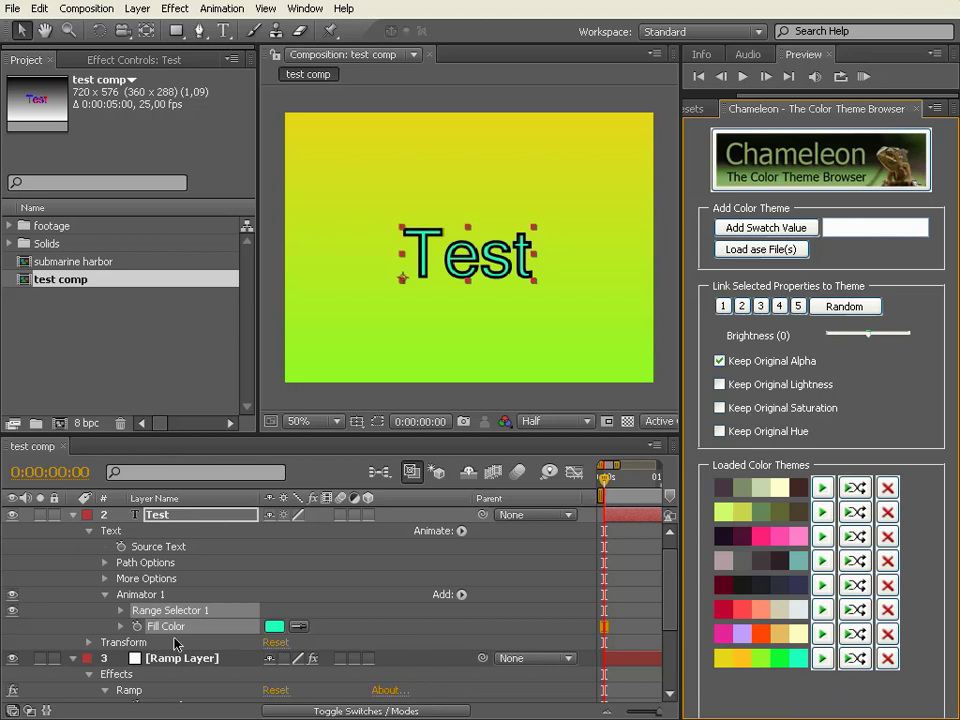
# Step: Add a Stroke Color property to the Test layer's text animator and link it to color 4 of the theme
pyautogui.click(462, 595)
pyautogui.moveTo(520, 603)
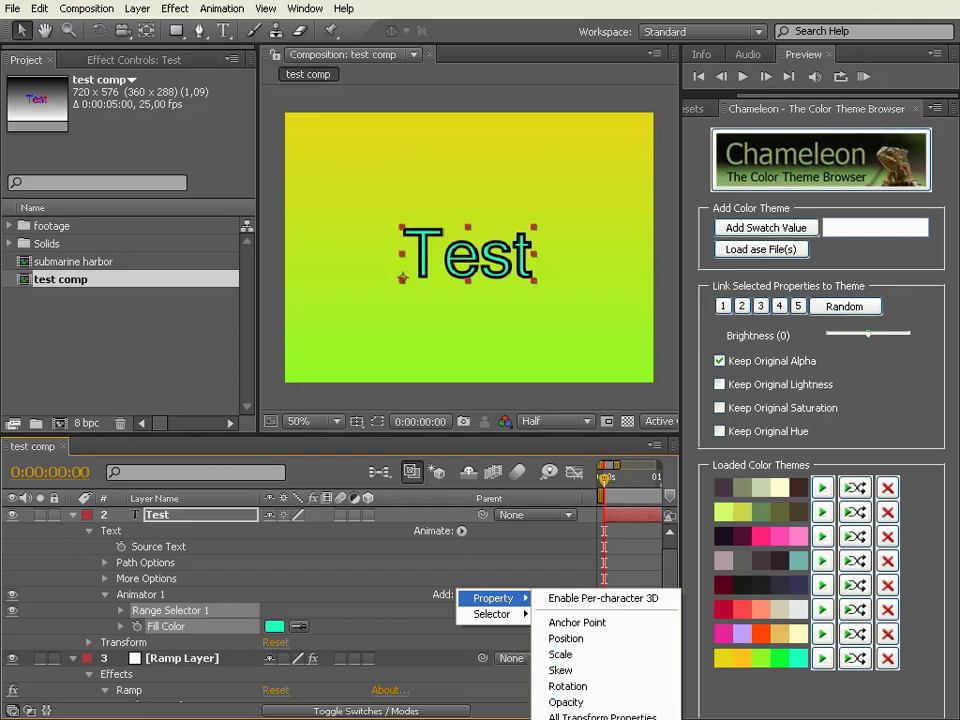
pyautogui.click(706, 719)
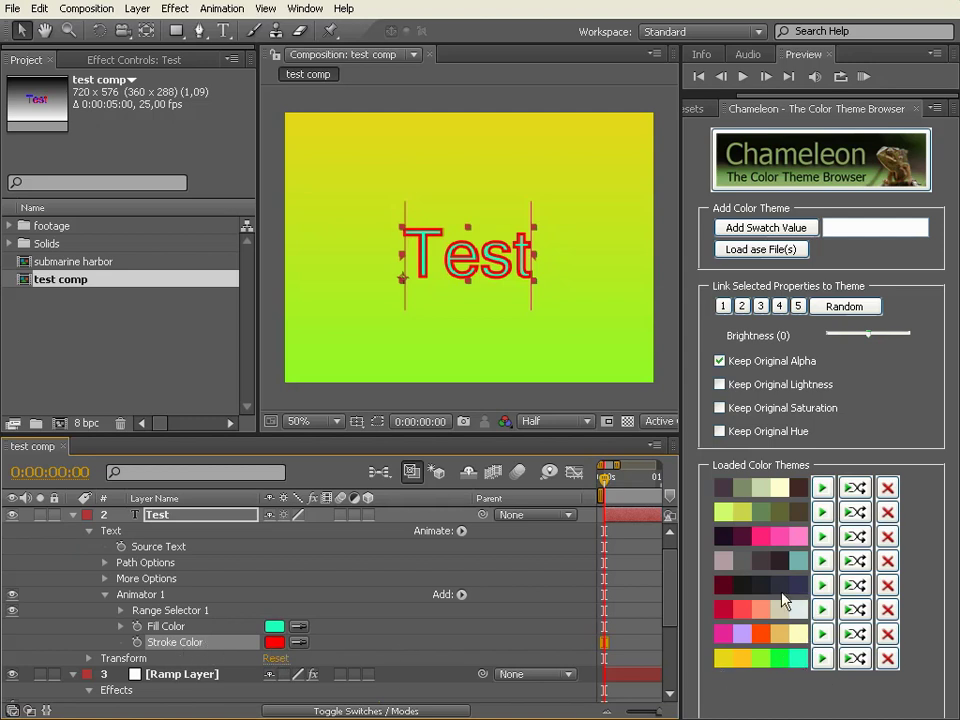
pyautogui.click(780, 306)
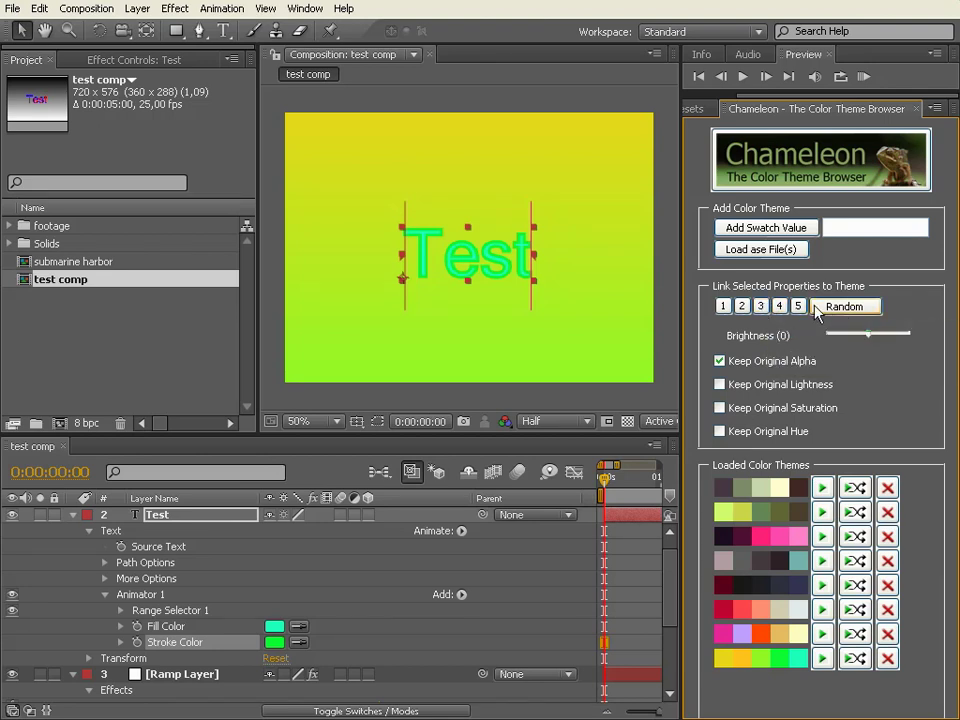
# Step: Link the text's Stroke Color to color 5 of the theme with the brightness offset lowered to about -36.47
pyautogui.click(800, 304)
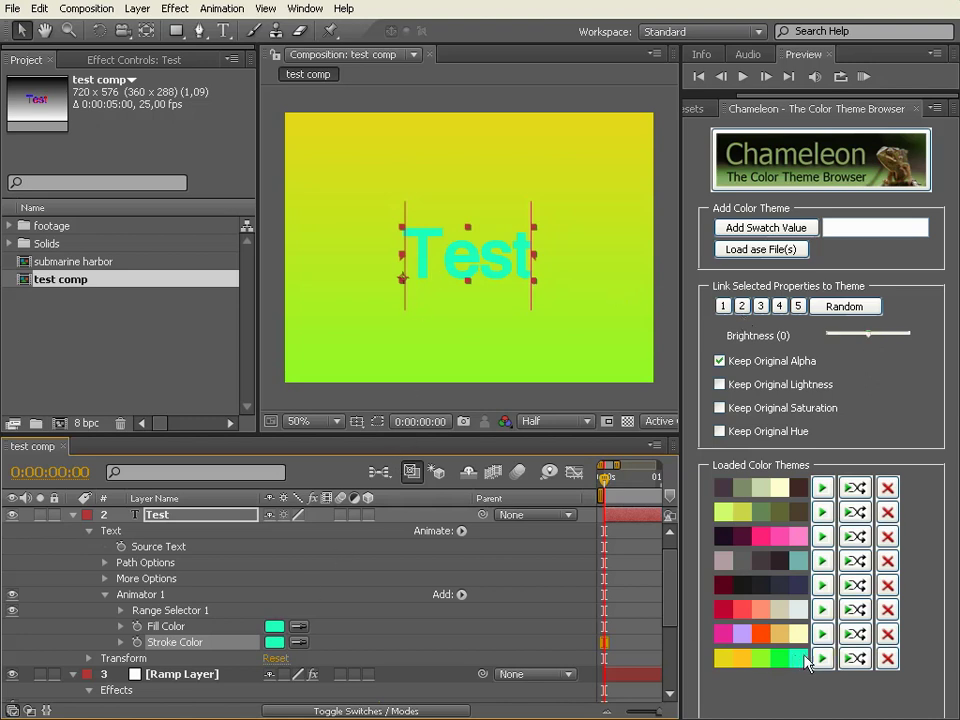
pyautogui.moveTo(869, 338); pyautogui.dragTo(855, 338)
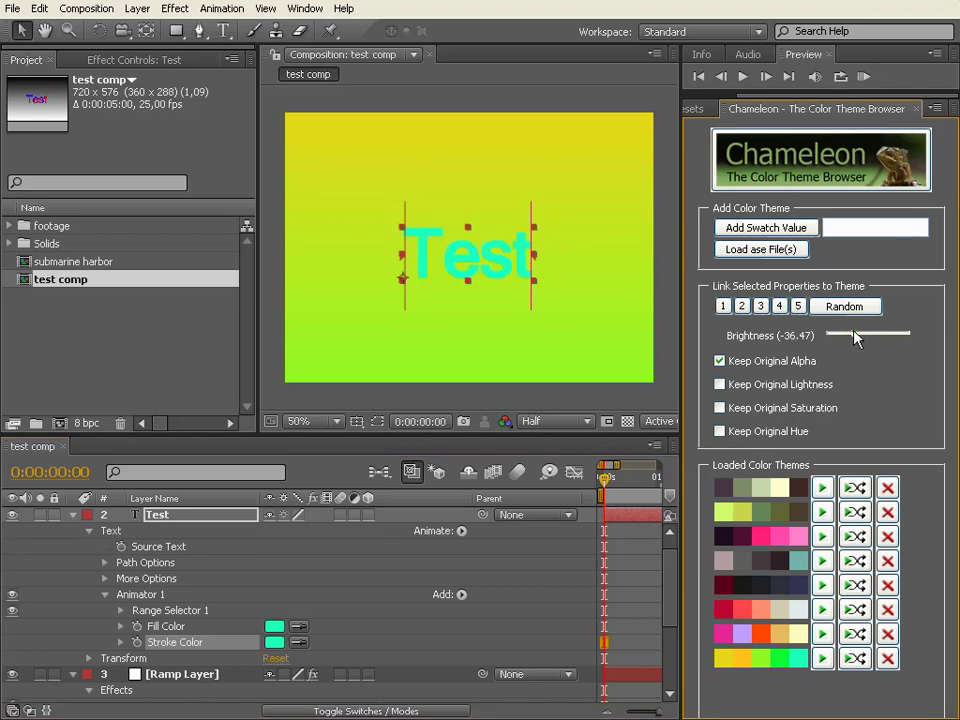
pyautogui.click(799, 308)
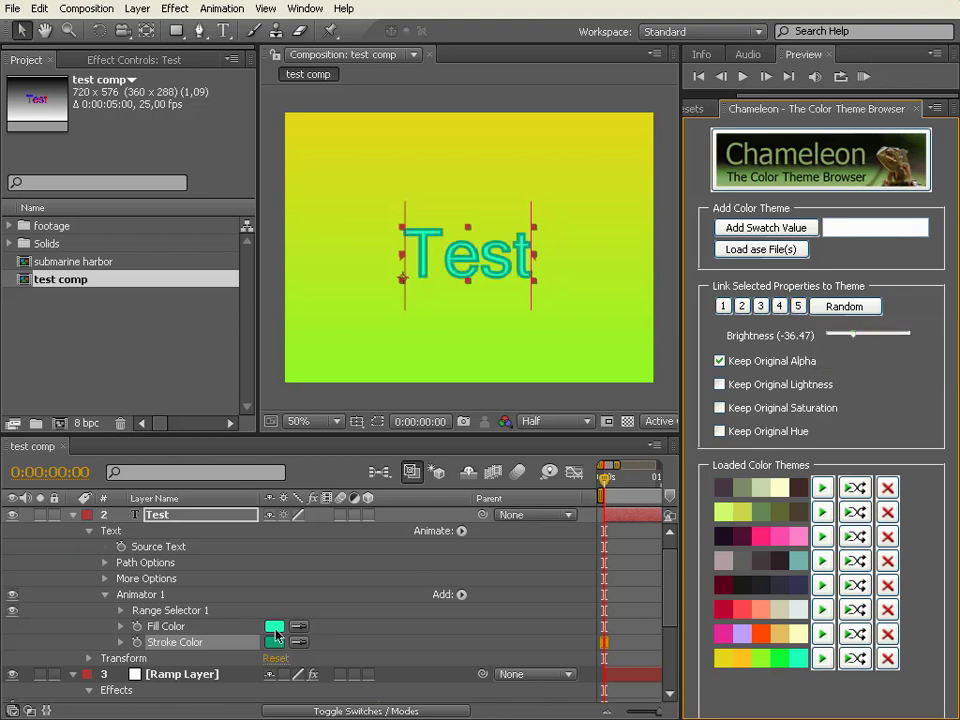
# Step: Apply several loaded color themes to the composition in turn, starting with the pink-to-pale-yellow theme and ending with the crimson-to-light-grey theme
pyautogui.click(822, 634)
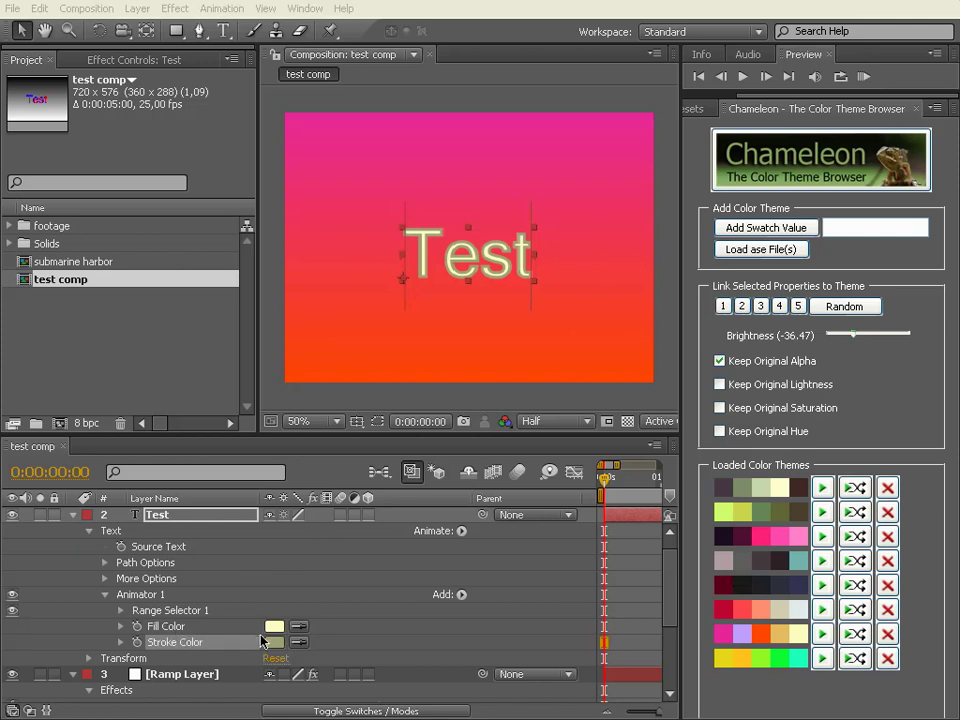
pyautogui.moveTo(670, 535); pyautogui.dragTo(670, 656)
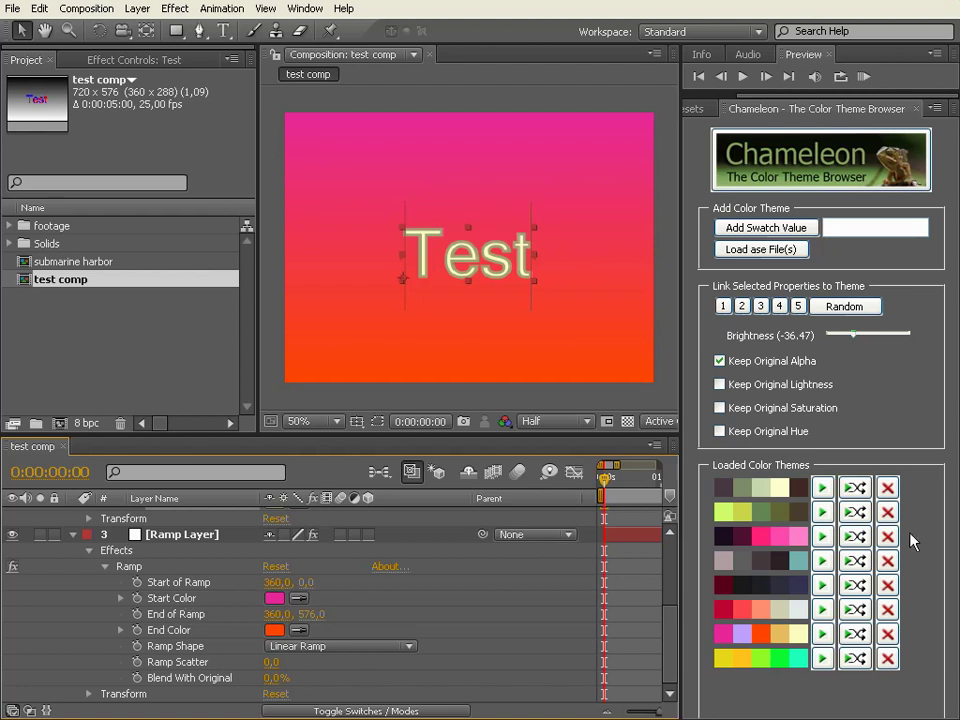
pyautogui.click(823, 488)
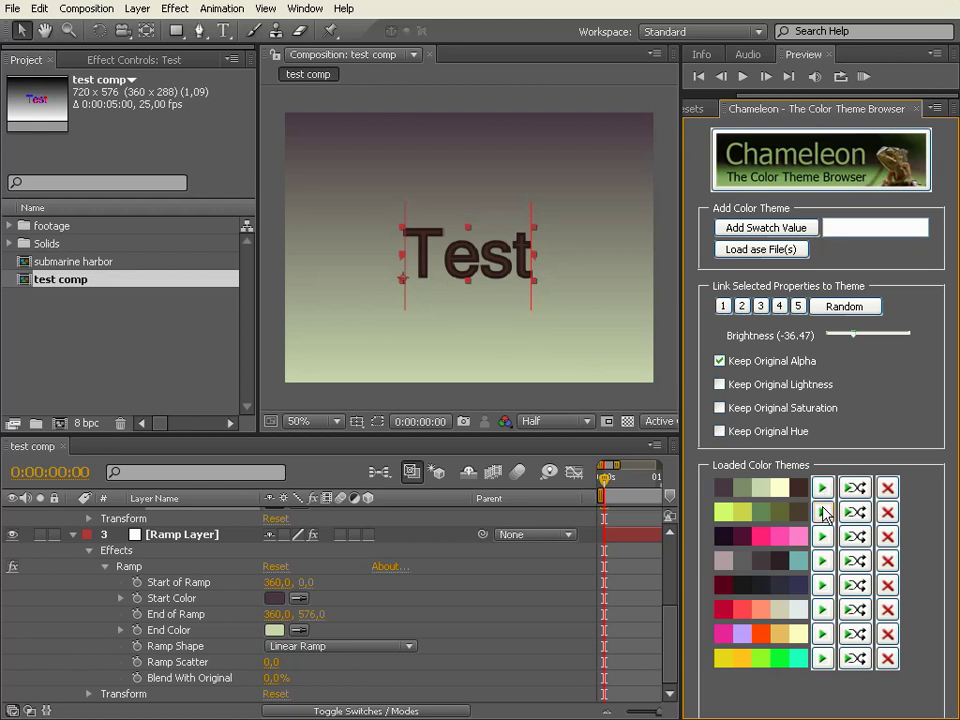
pyautogui.click(824, 513)
pyautogui.click(825, 543)
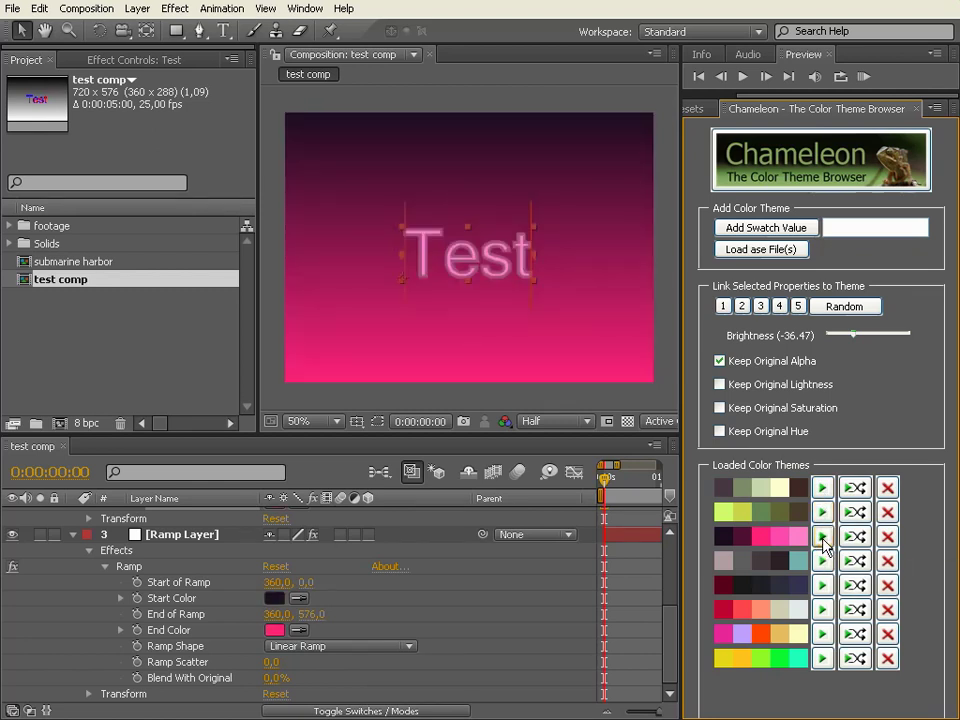
pyautogui.click(823, 562)
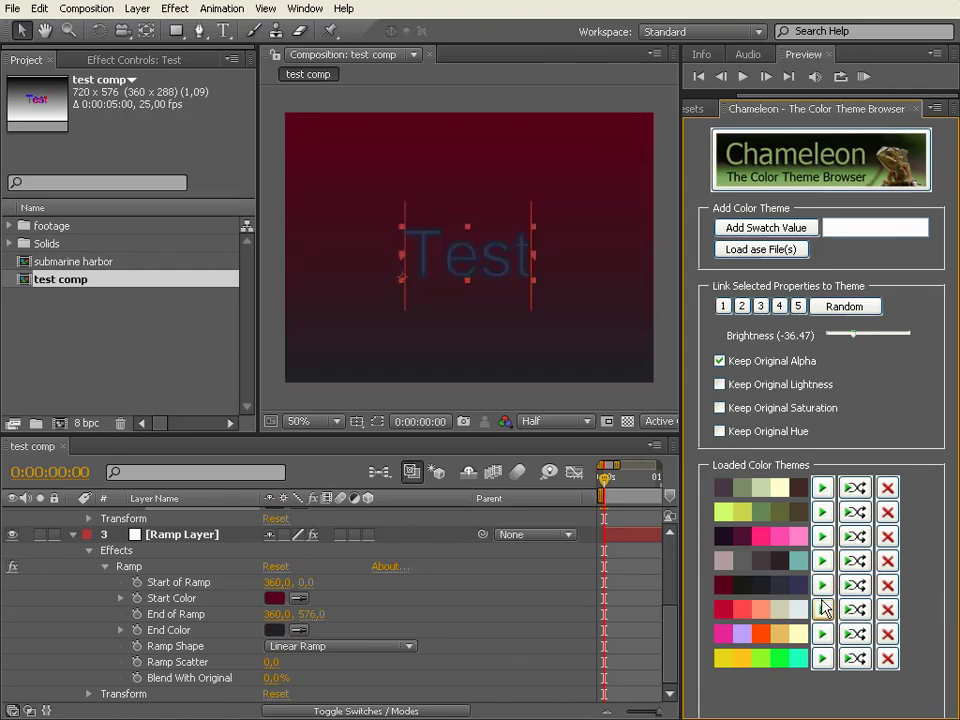
pyautogui.click(823, 610)
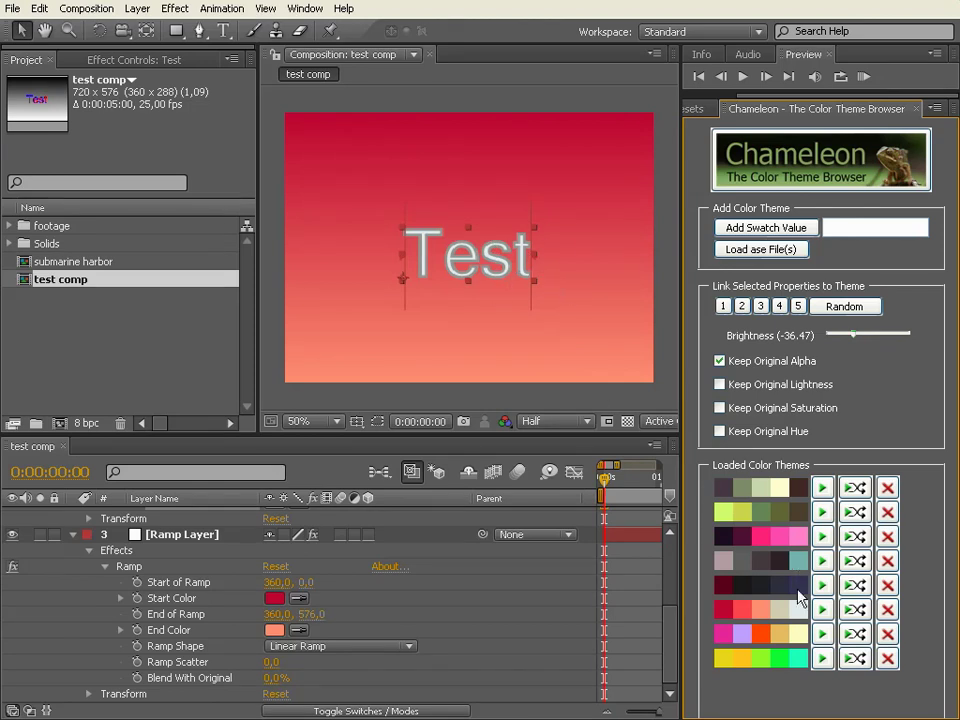
# Step: Apply the crimson-to-light-grey theme to the composition repeatedly with its colors in shuffled order
pyautogui.click(858, 611)
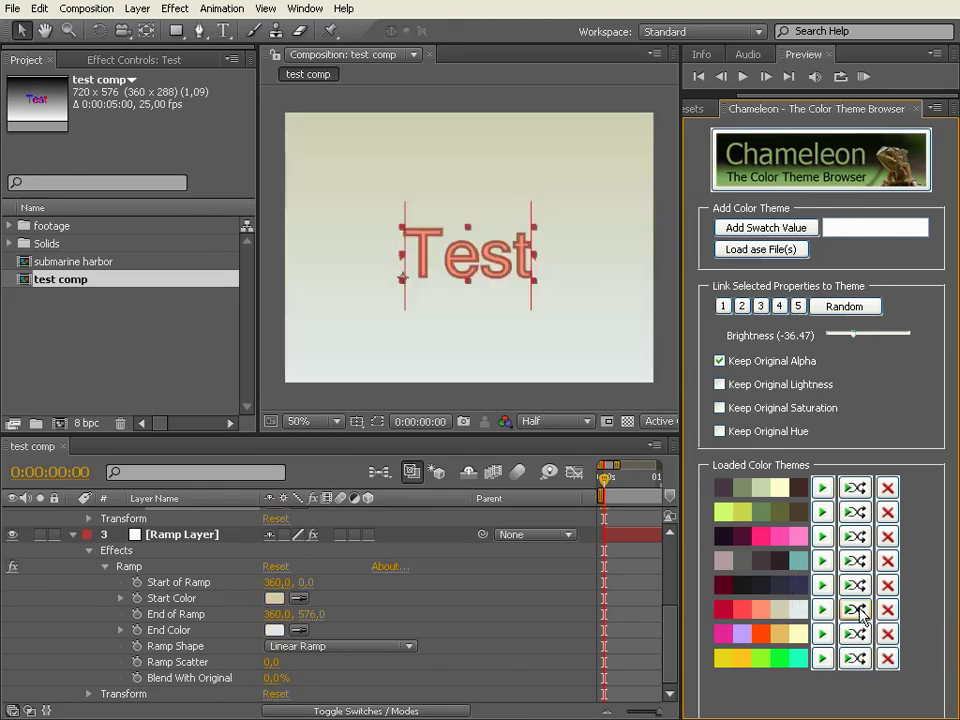
pyautogui.click(860, 612)
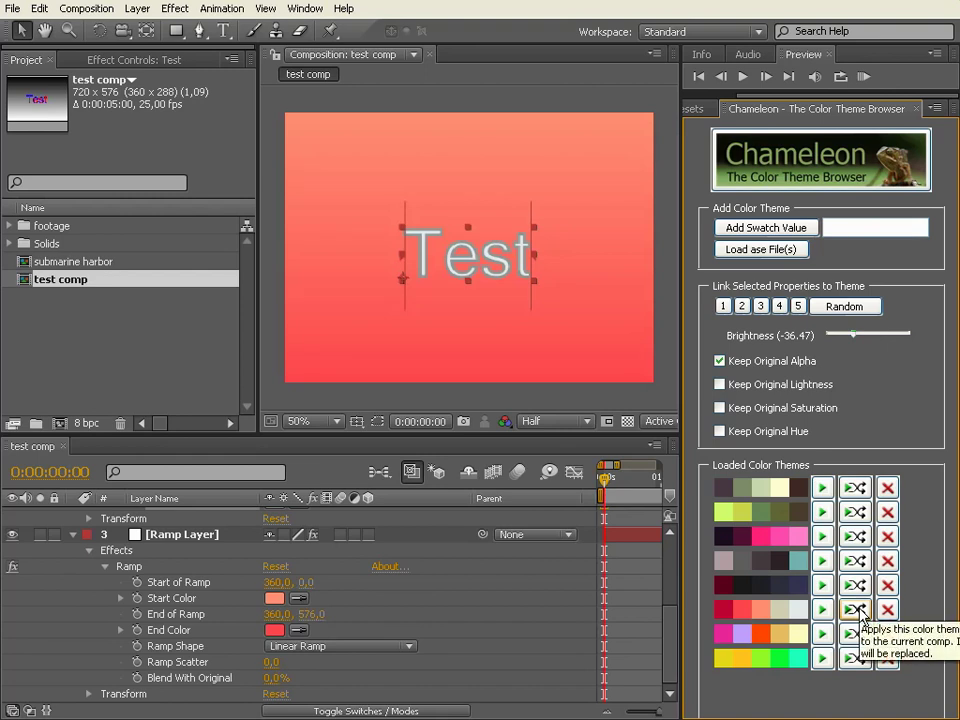
pyautogui.click(860, 612)
pyautogui.click(860, 612)
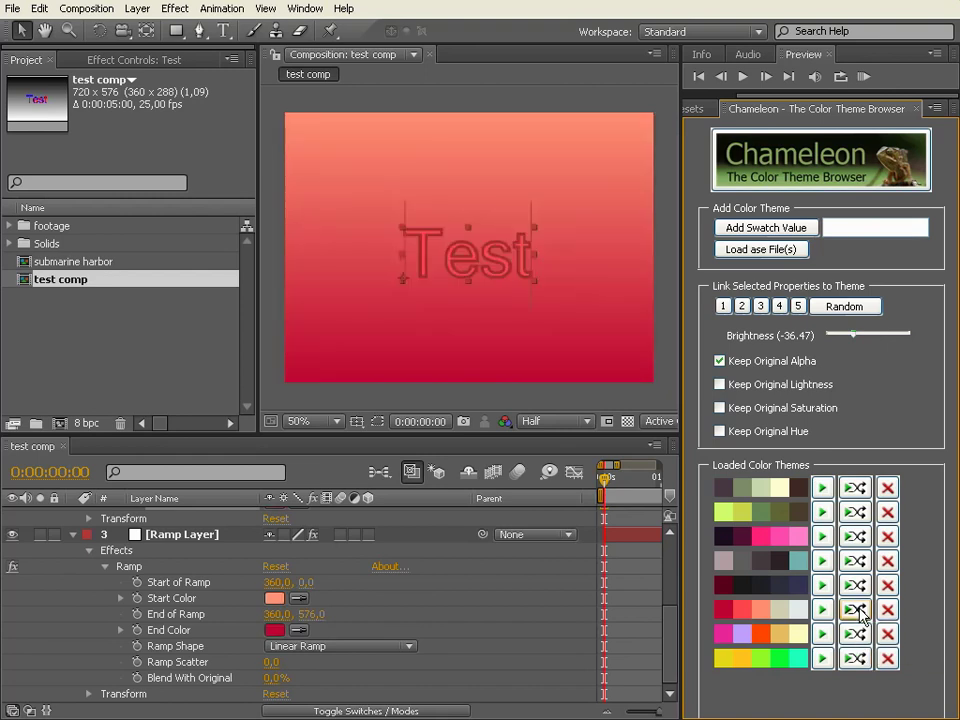
pyautogui.click(860, 612)
pyautogui.click(860, 612)
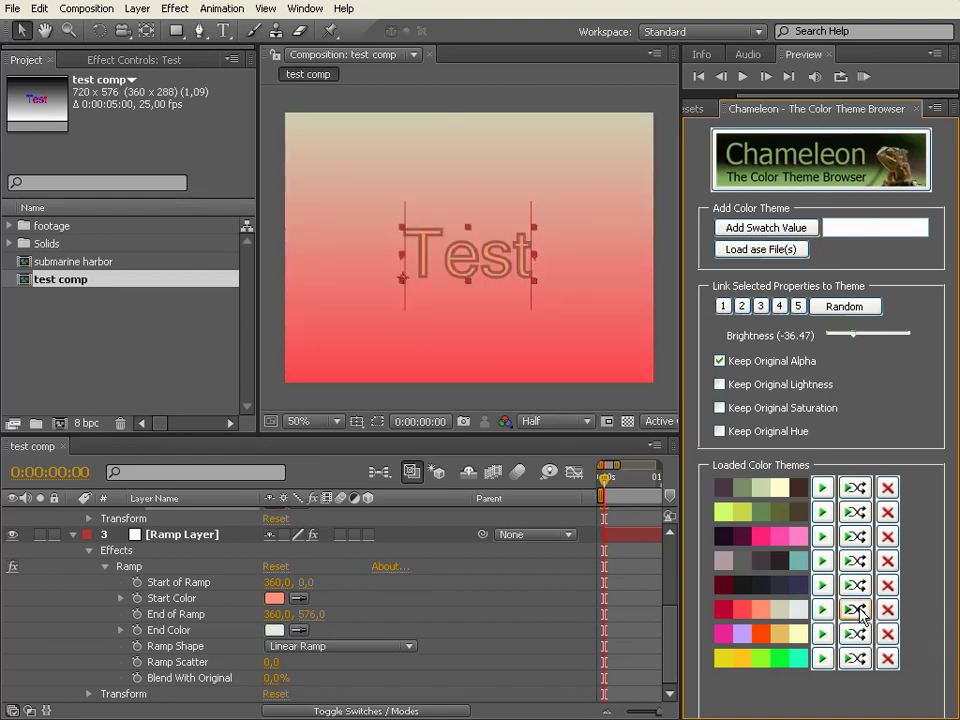
pyautogui.click(860, 612)
pyautogui.click(860, 612)
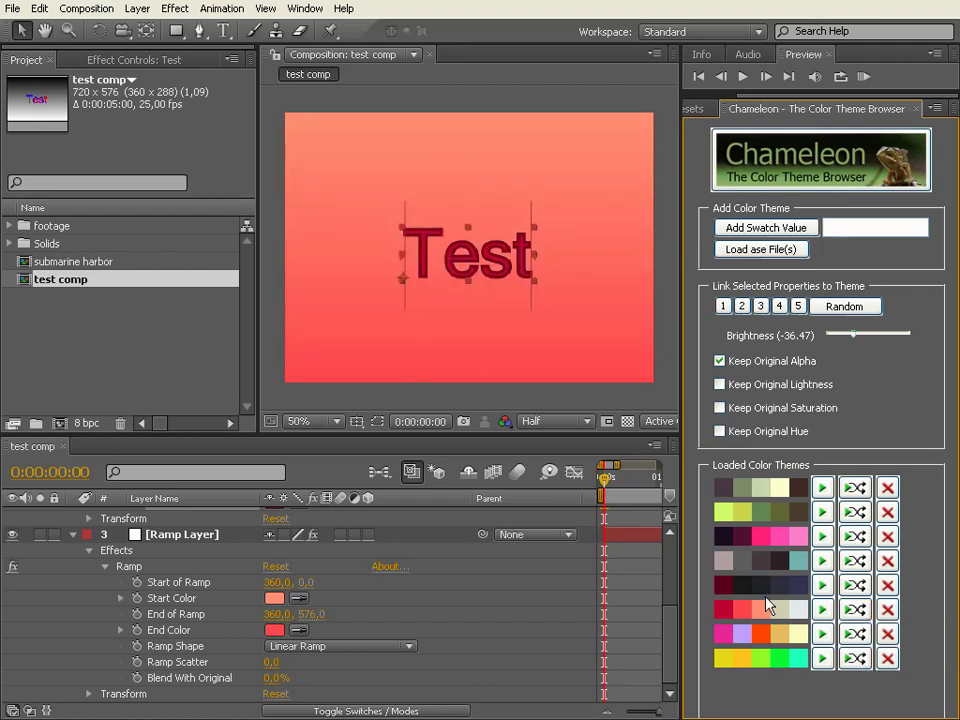
pyautogui.click(855, 610)
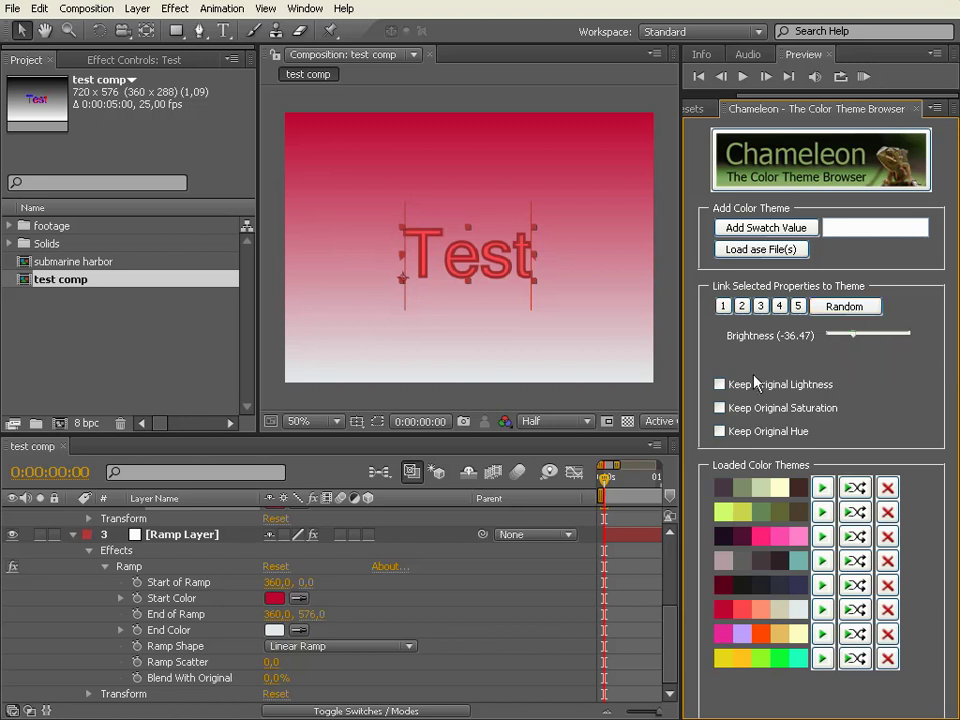
# Step: Link the Ramp effect's Start Color and End Color together to random colors of the theme, repeating for several variations
pyautogui.click(176, 604)
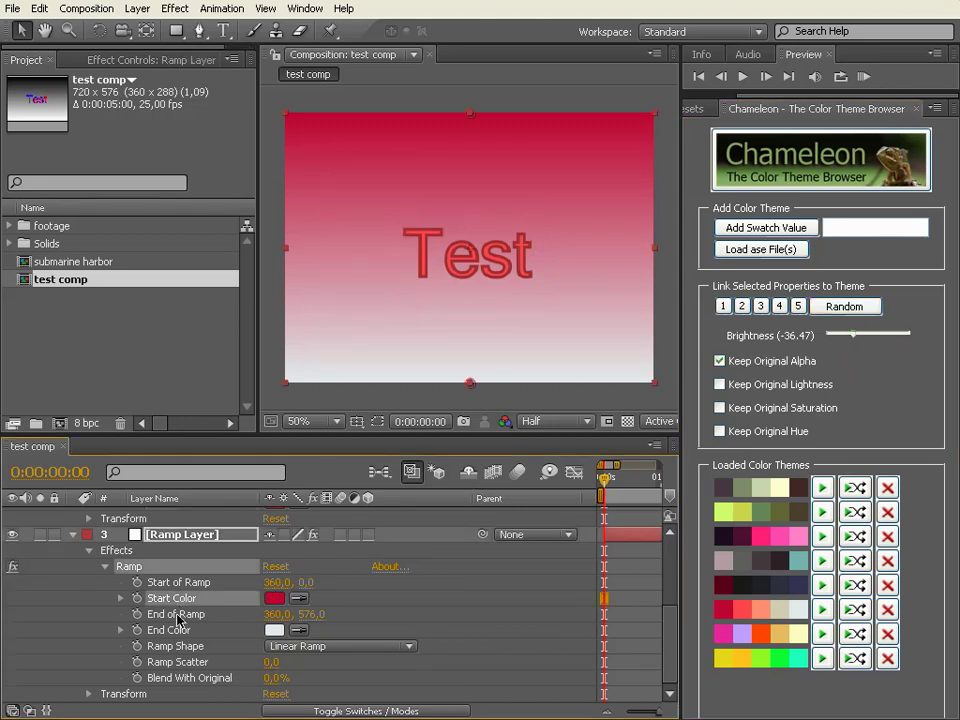
pyautogui.keyDown('shift'); pyautogui.click(178, 630); pyautogui.keyUp('shift')
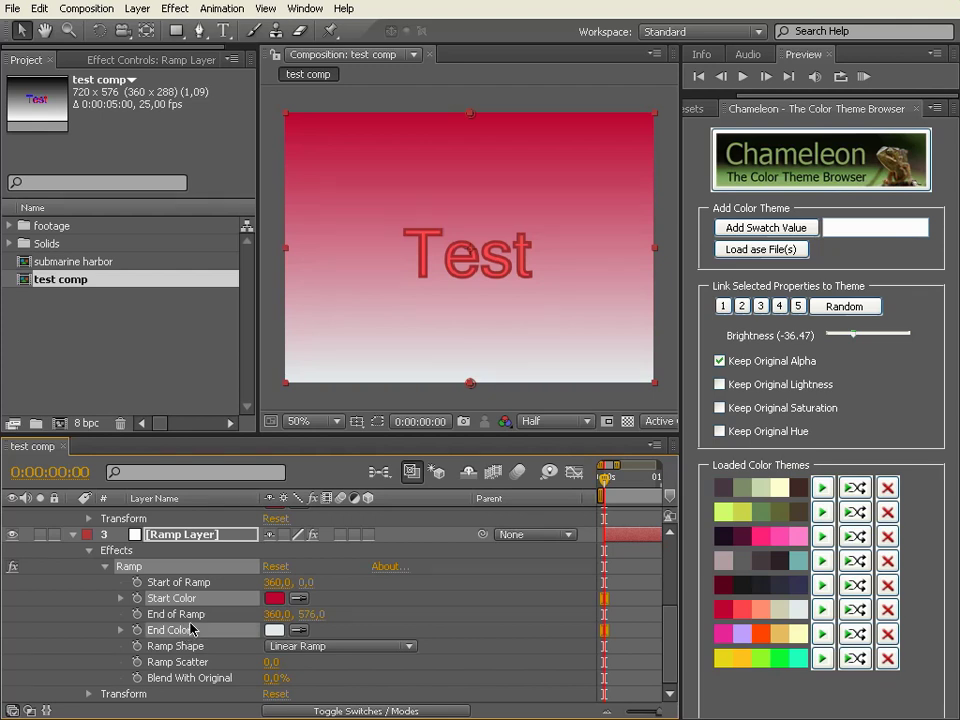
pyautogui.click(841, 315)
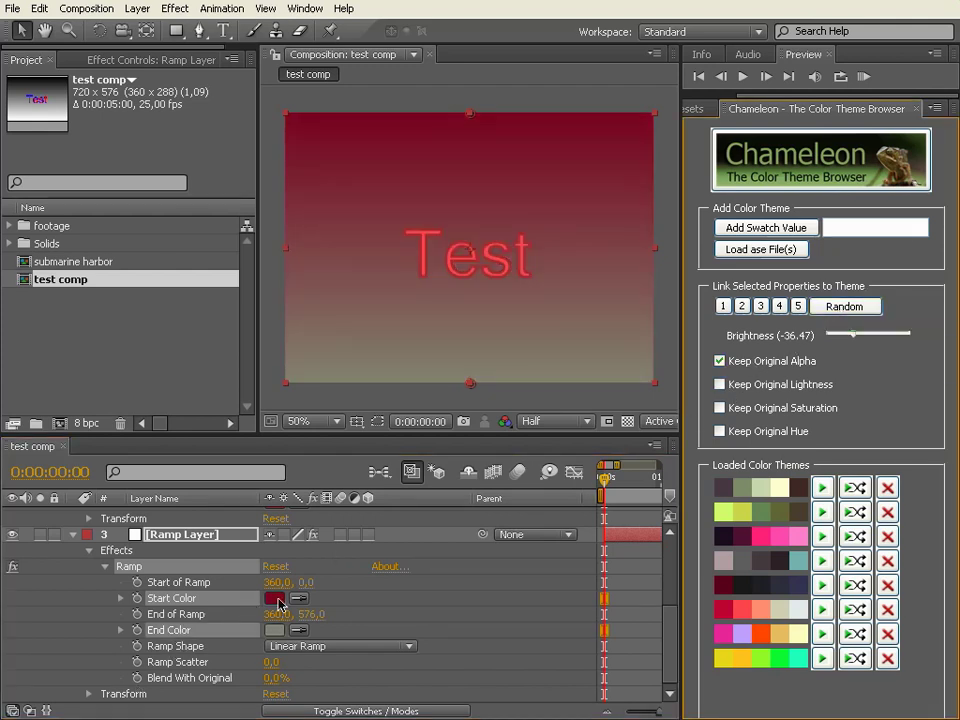
pyautogui.click(841, 311)
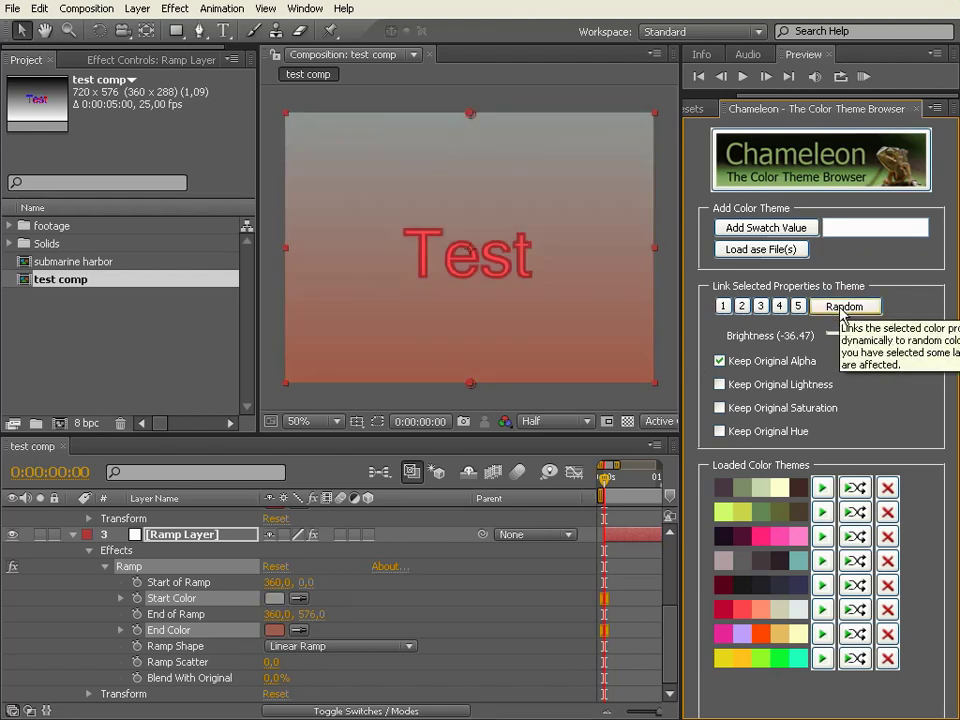
pyautogui.click(841, 313)
pyautogui.click(841, 313)
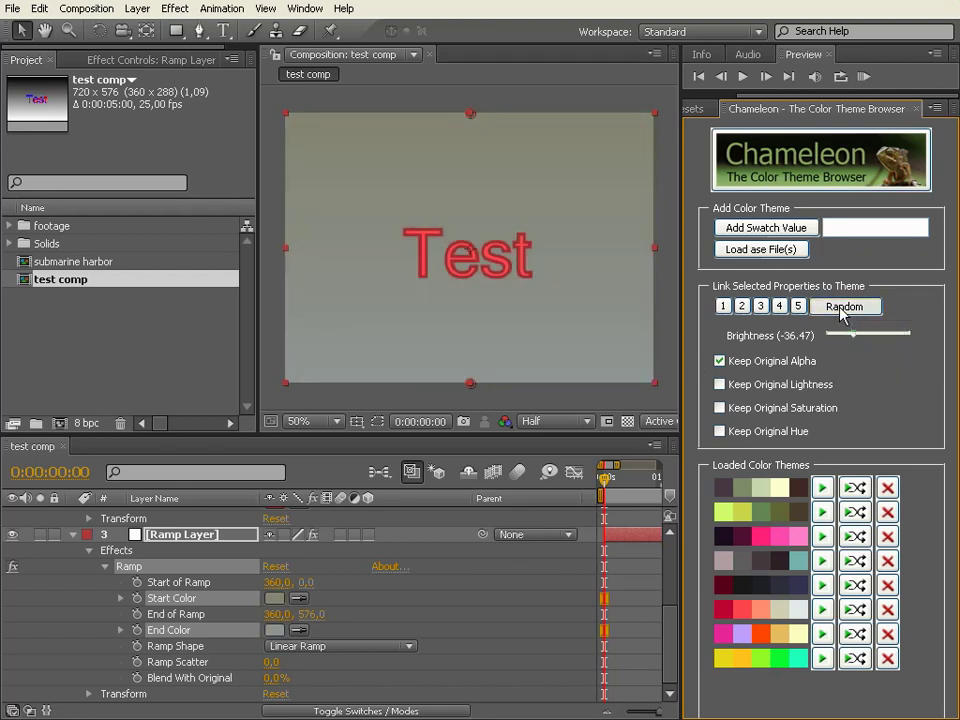
pyautogui.click(841, 313)
pyautogui.click(841, 313)
pyautogui.click(841, 313)
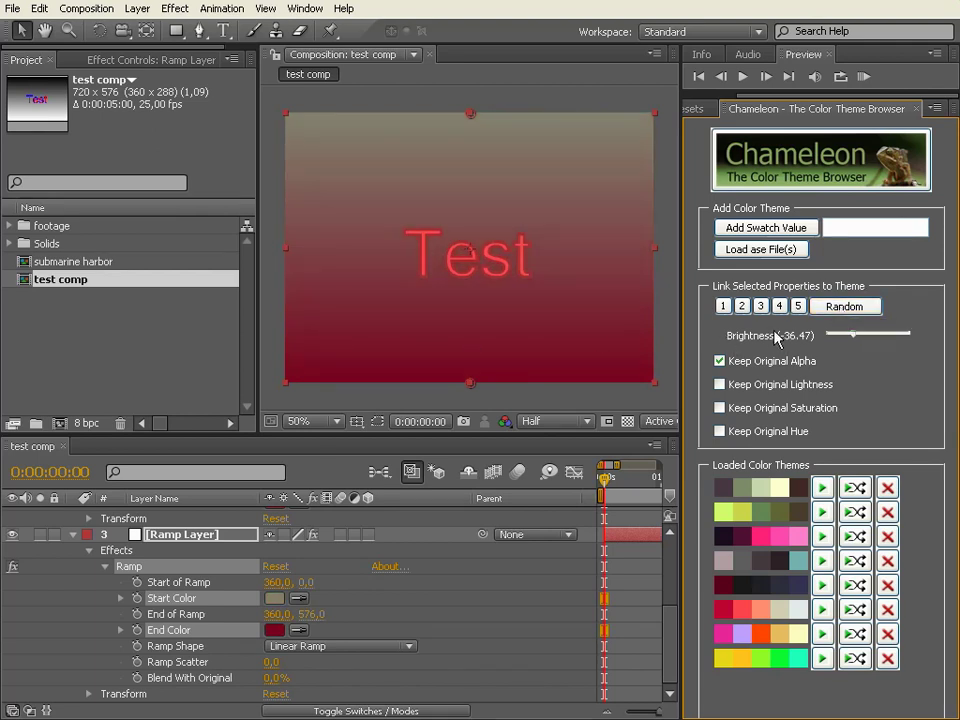
# Step: Raise the brightness offset to about -1.18 and relink the Ramp effect's Start Color and End Color to random theme colors several times
pyautogui.moveTo(856, 338); pyautogui.dragTo(871, 338)
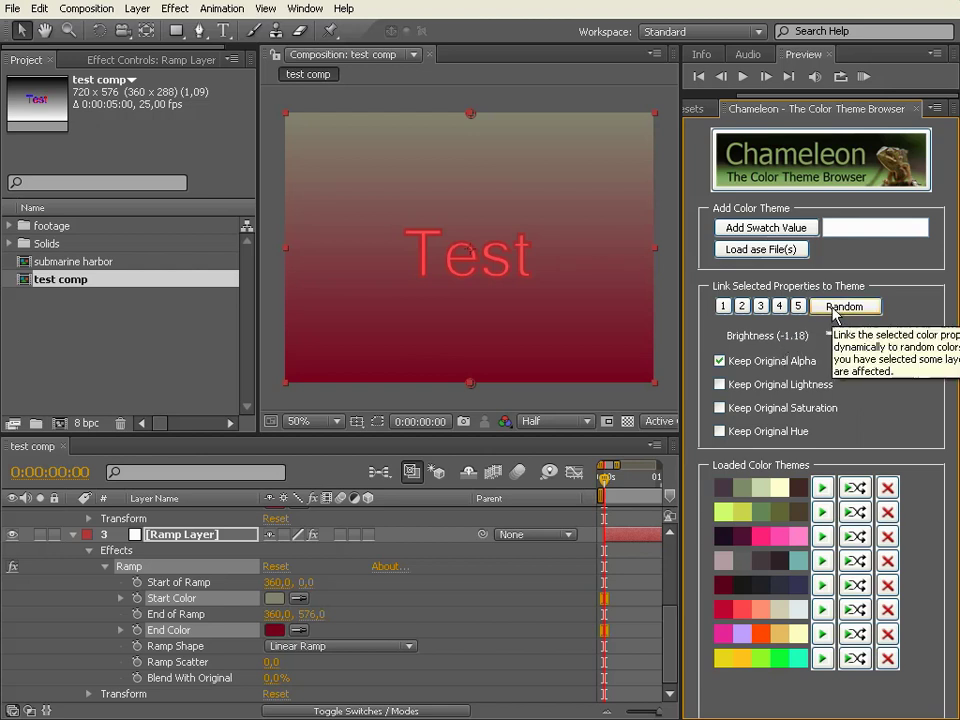
pyautogui.click(840, 312)
pyautogui.click(841, 313)
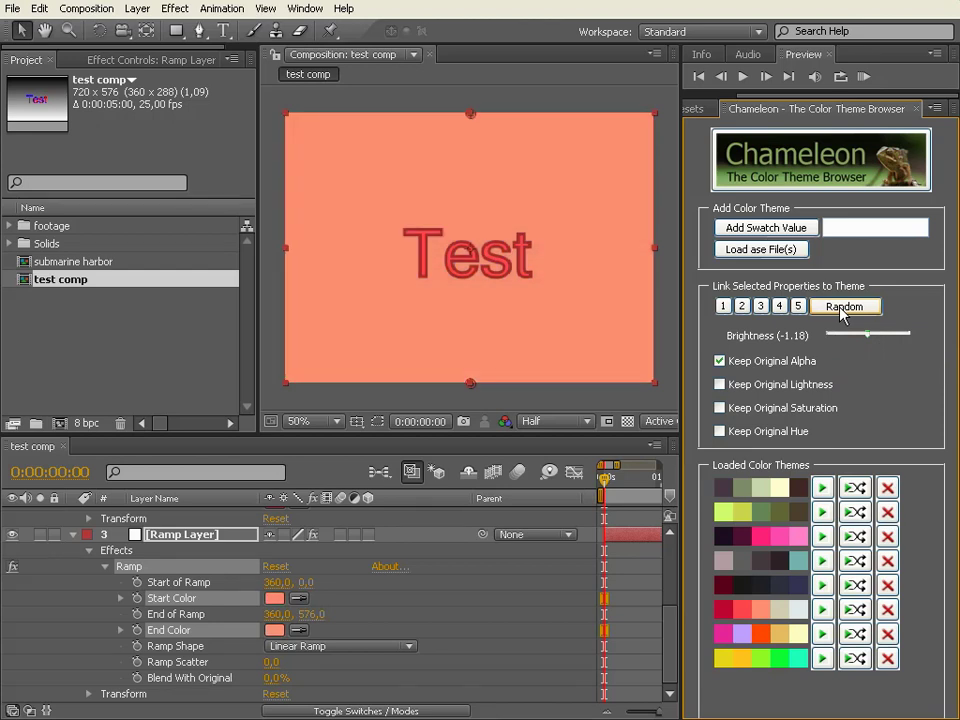
pyautogui.click(841, 312)
pyautogui.click(841, 312)
pyautogui.click(841, 312)
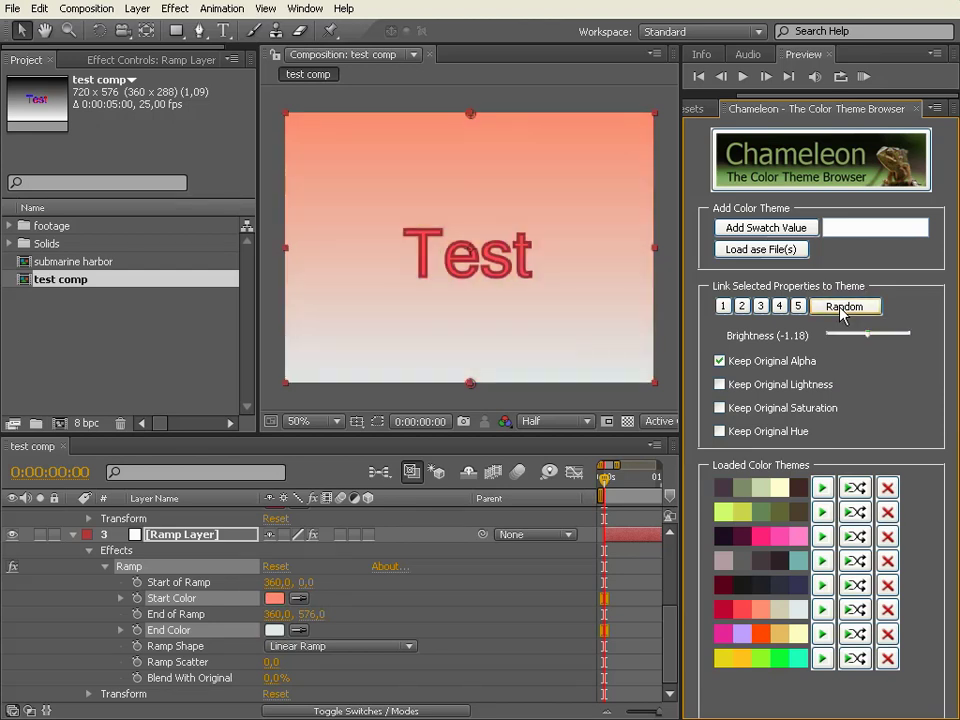
pyautogui.click(841, 312)
pyautogui.click(841, 312)
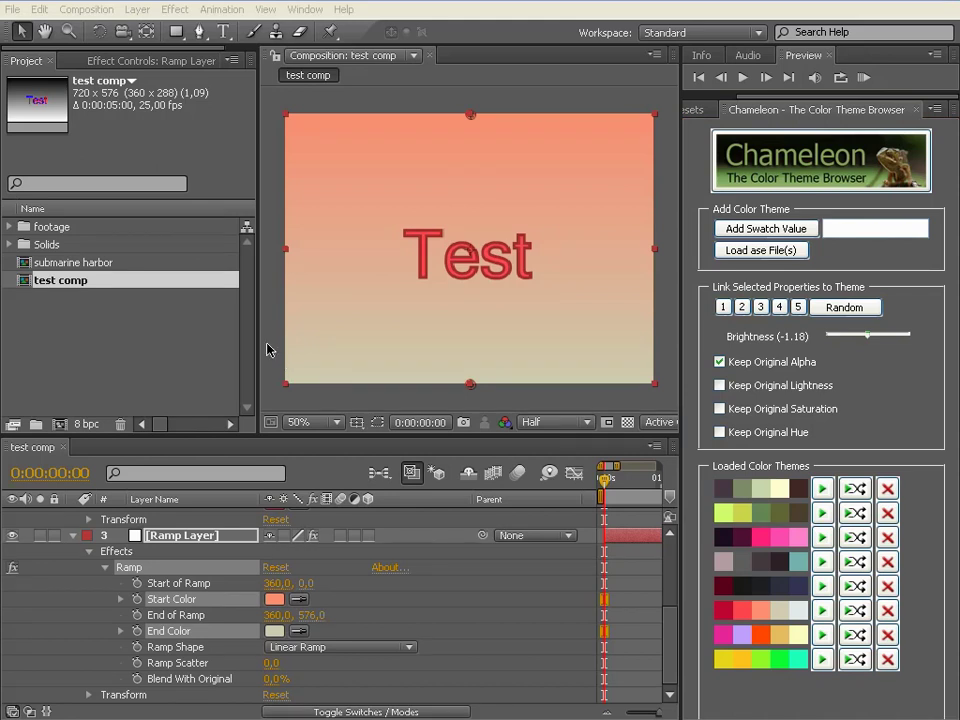
# Step: Open the submarine harbor composition and set the current time to 0:00:00:00
pyautogui.click(64, 264)
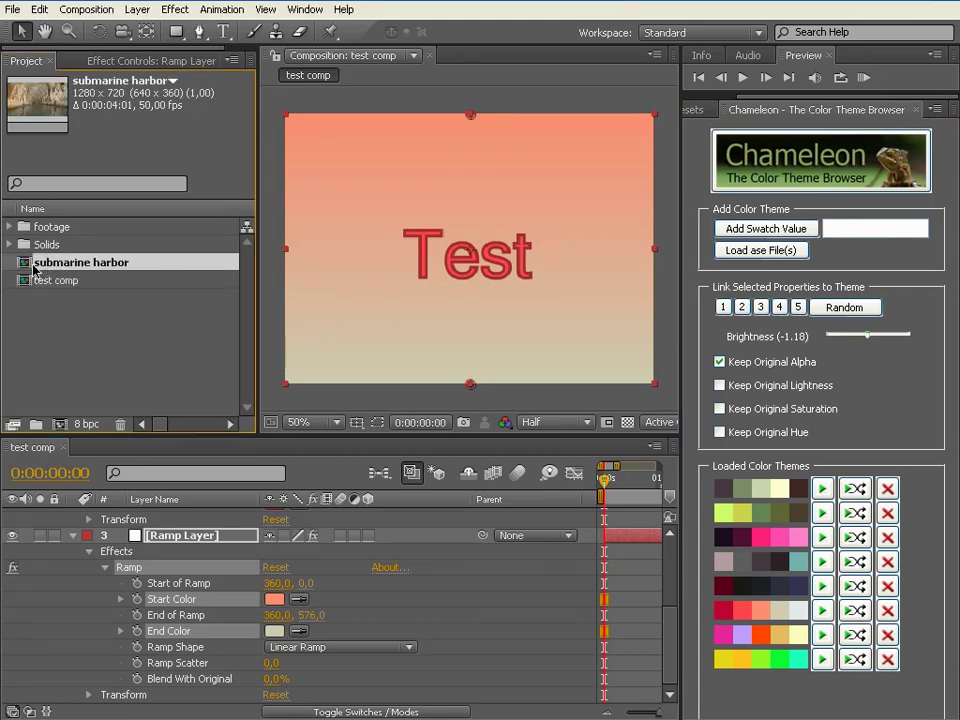
pyautogui.doubleClick(31, 266)
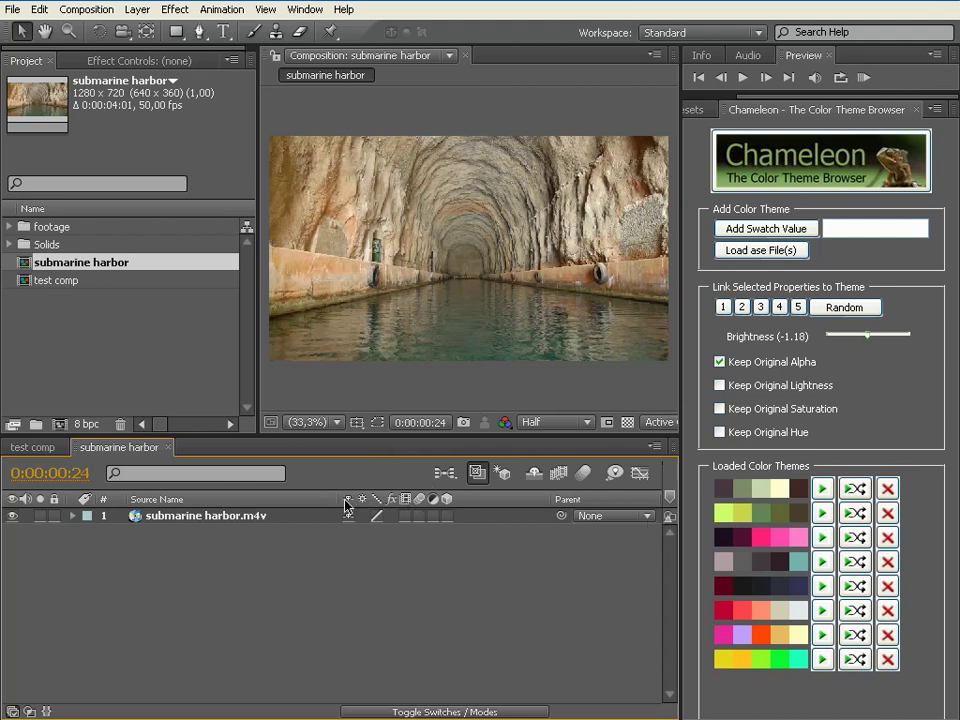
pyautogui.moveTo(663, 500)
pyautogui.mouseDown()
pyautogui.moveTo(622, 500)
pyautogui.moveTo(660, 487)
pyautogui.moveTo(611, 488)
pyautogui.moveTo(668, 487)
pyautogui.moveTo(628, 487)
pyautogui.mouseUp()
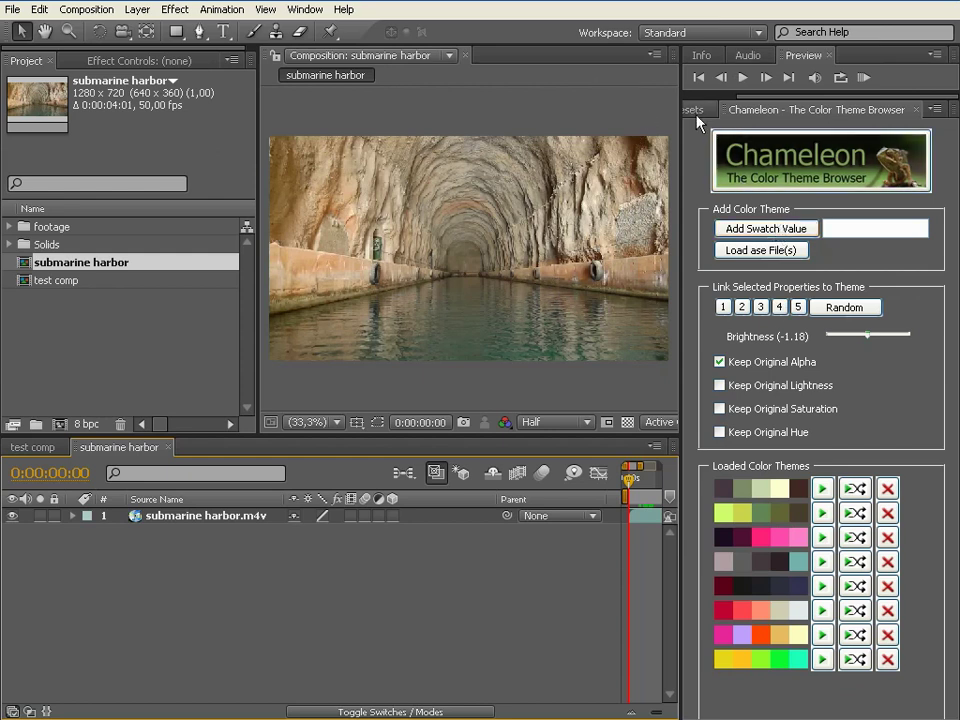
# Step: Expand the Backgrounds animation presets and browse the presets folder in Adobe Bridge
pyautogui.click(731, 110)
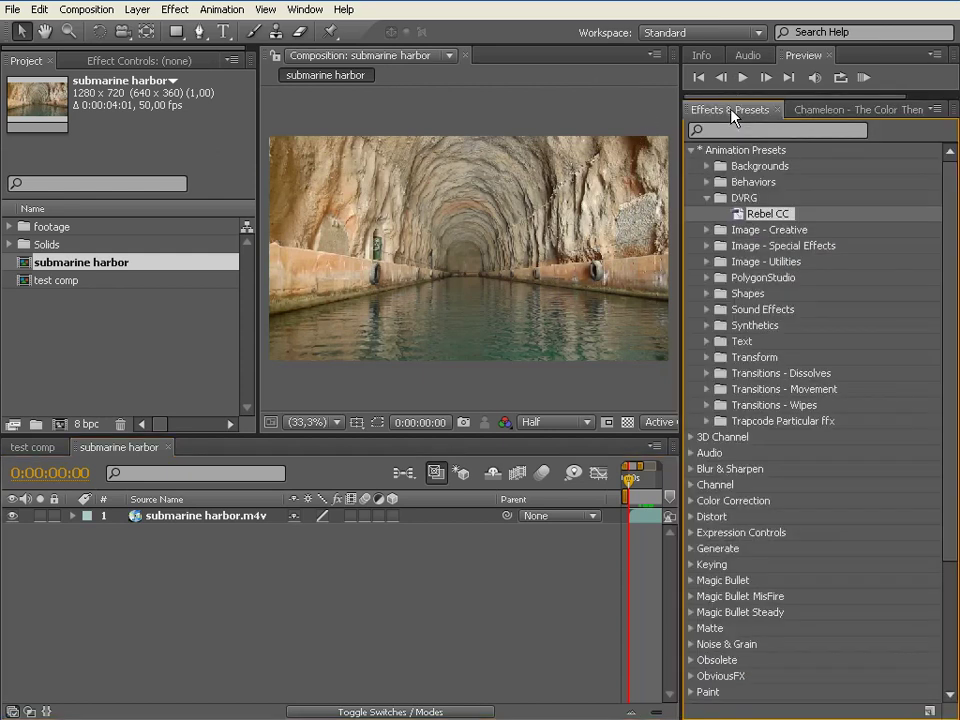
pyautogui.click(708, 167)
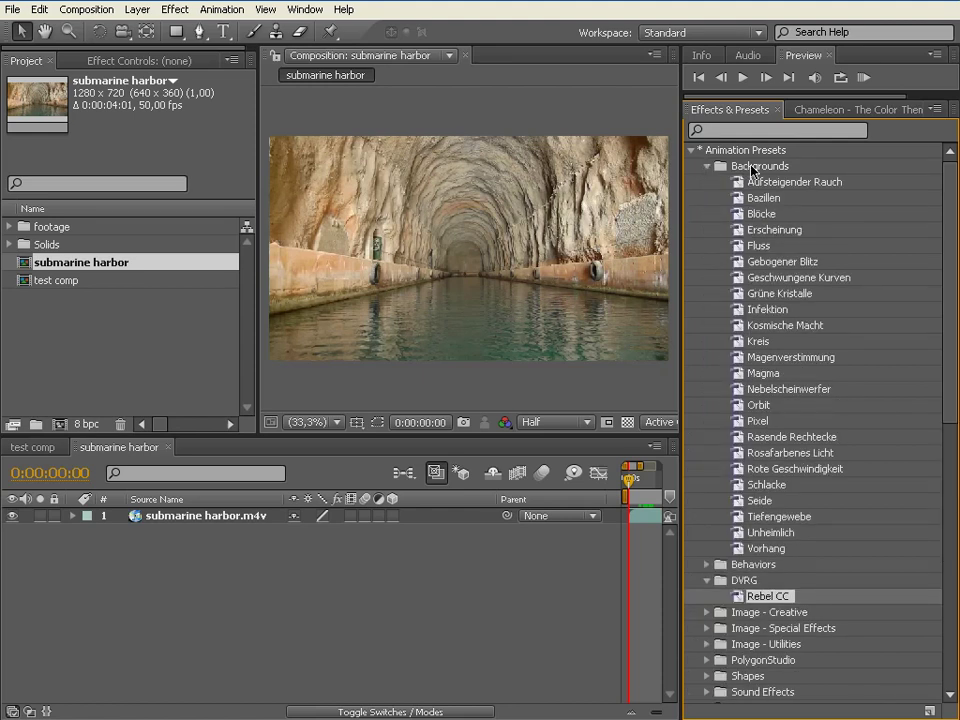
pyautogui.click(937, 110)
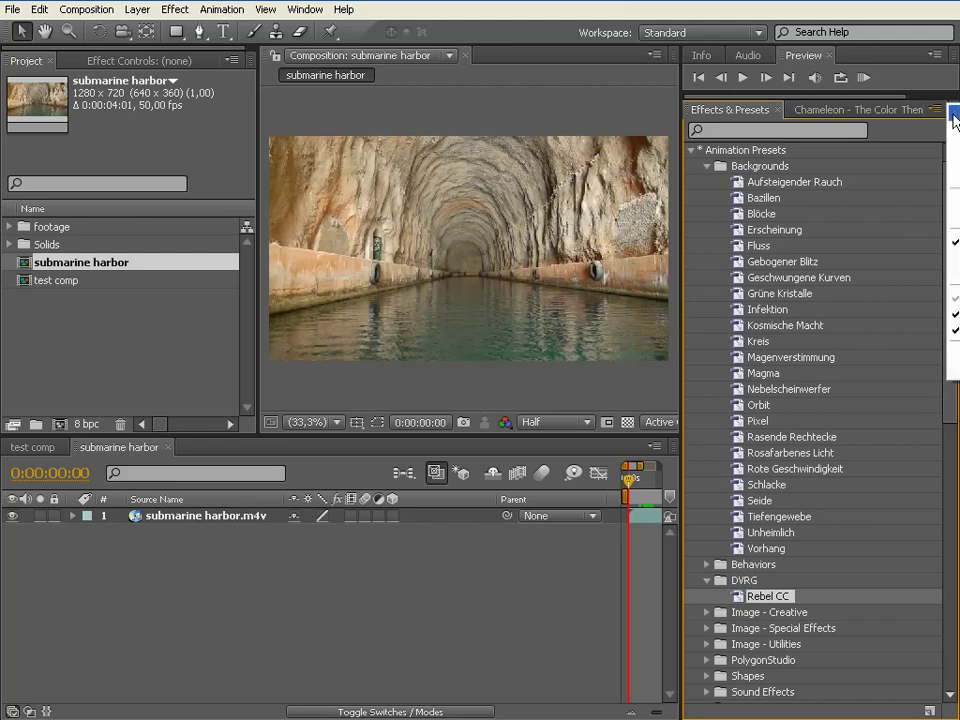
pyautogui.click(954, 216)
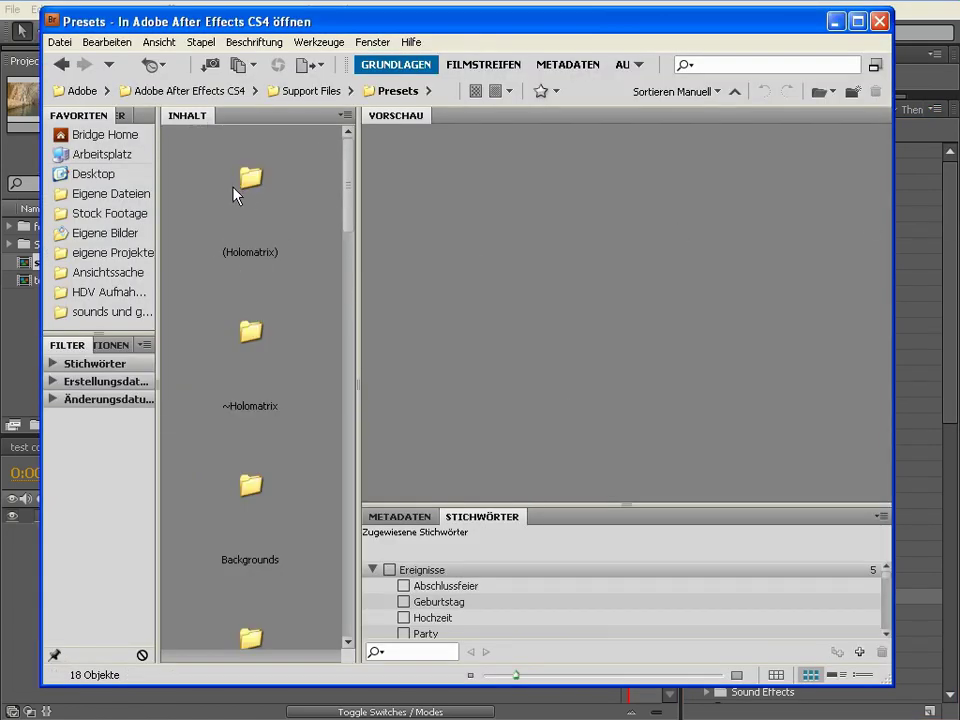
# Step: Preview the Fluss.ffx preset in the Backgrounds folder and apply it to the submarine harbor composition
pyautogui.doubleClick(245, 516)
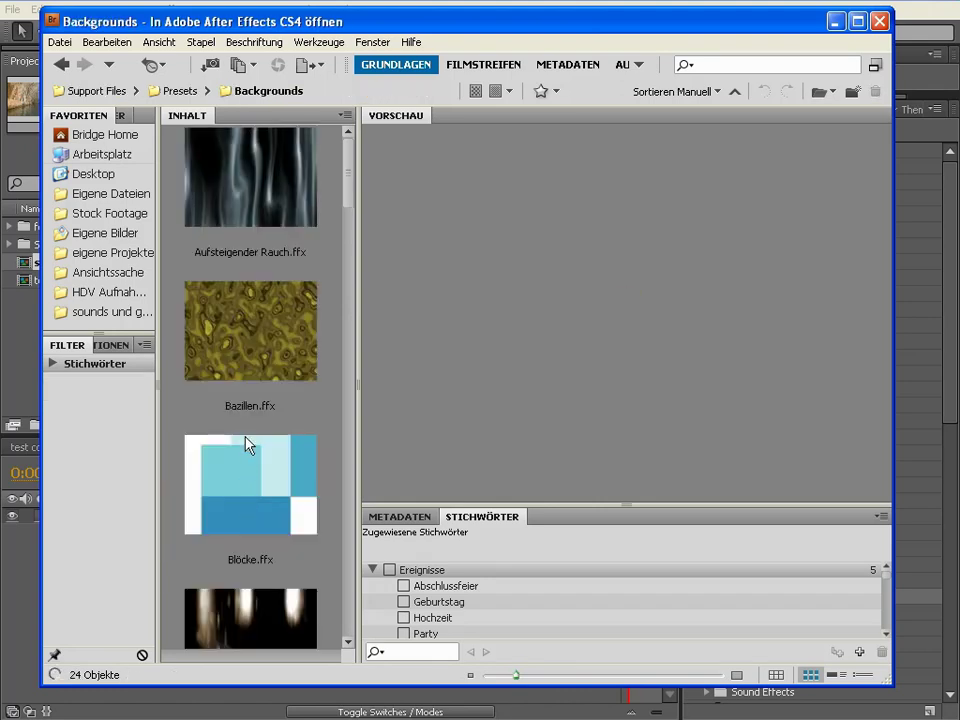
pyautogui.scroll(-1, 253, 336)
pyautogui.scroll(-2, 296, 431)
pyautogui.scroll(2, 267, 346)
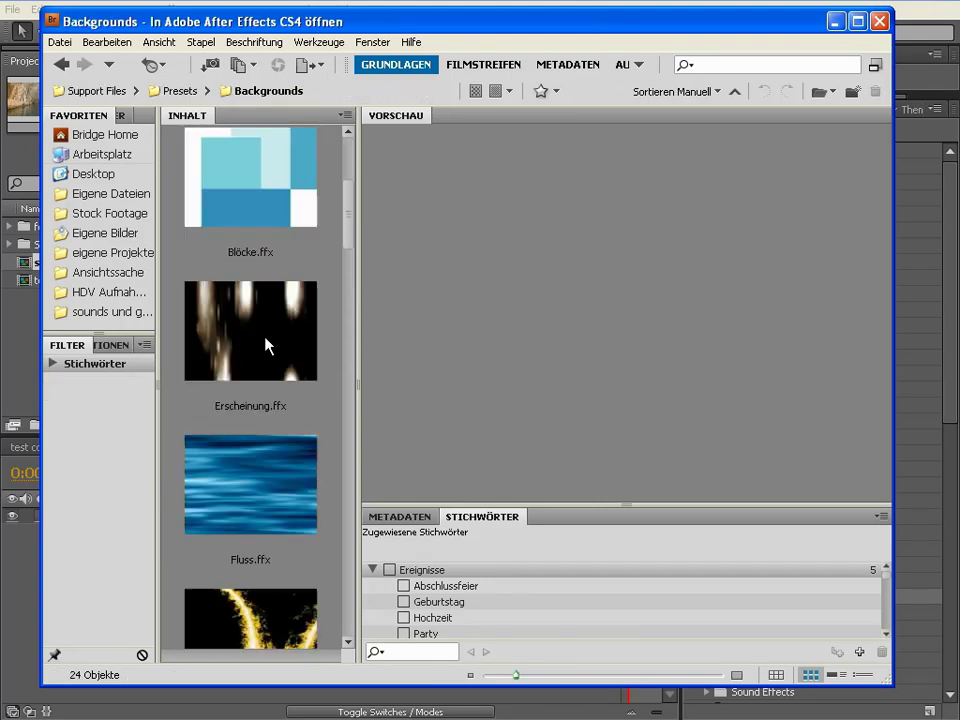
pyautogui.click(260, 507)
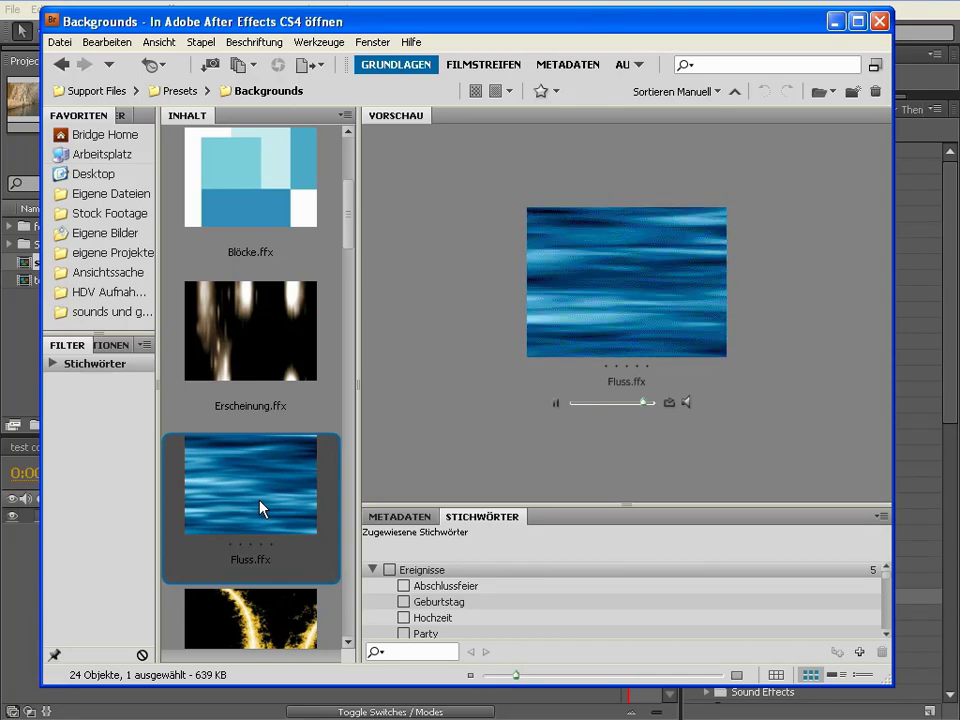
pyautogui.doubleClick(260, 507)
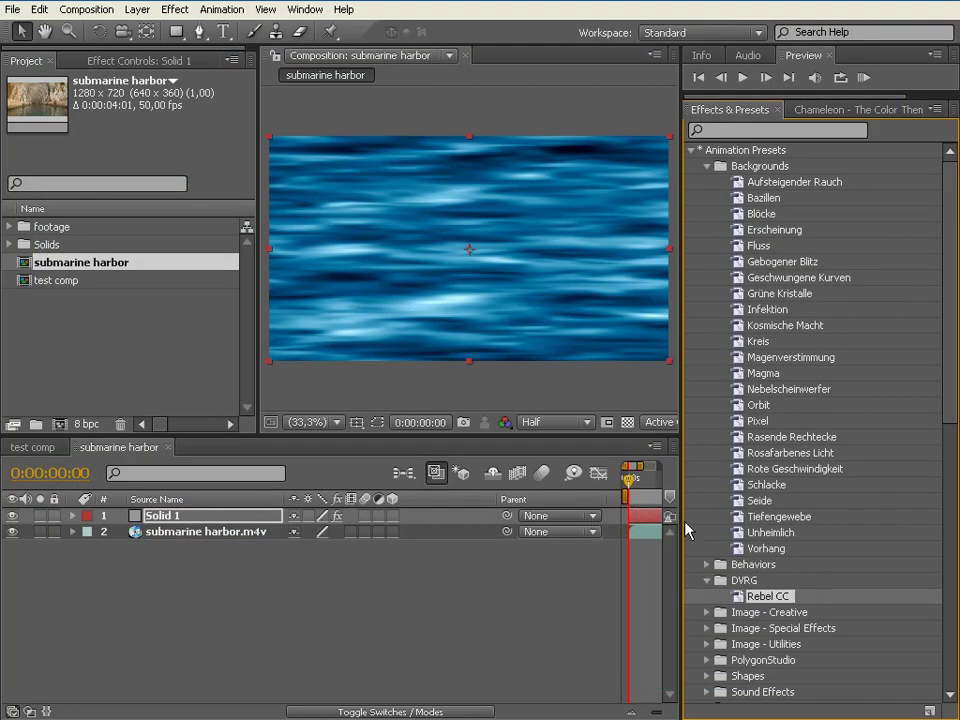
pyautogui.moveTo(628, 487)
pyautogui.mouseDown()
pyautogui.moveTo(644, 487)
pyautogui.moveTo(604, 487)
pyautogui.moveTo(638, 487)
pyautogui.moveTo(612, 488)
pyautogui.mouseUp()
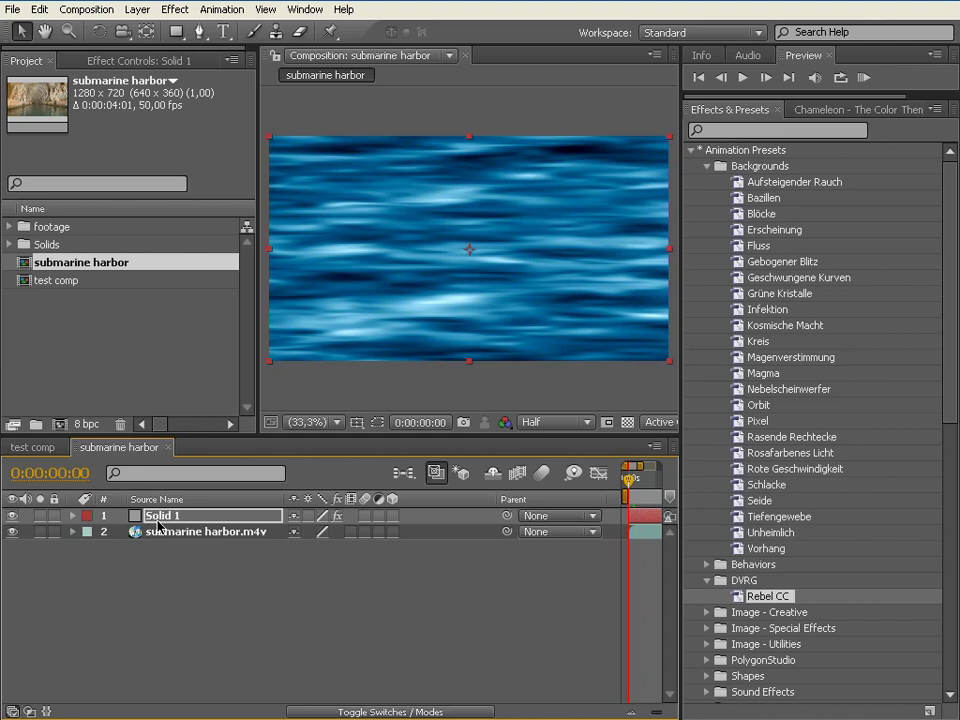
# Step: Draw a rectangular mask on Solid 1 over the water area and lower its upper edge slightly below the harbor walls
pyautogui.click(250, 422)
pyautogui.moveTo(256, 306); pyautogui.dragTo(677, 398)
pyautogui.click(258, 561)
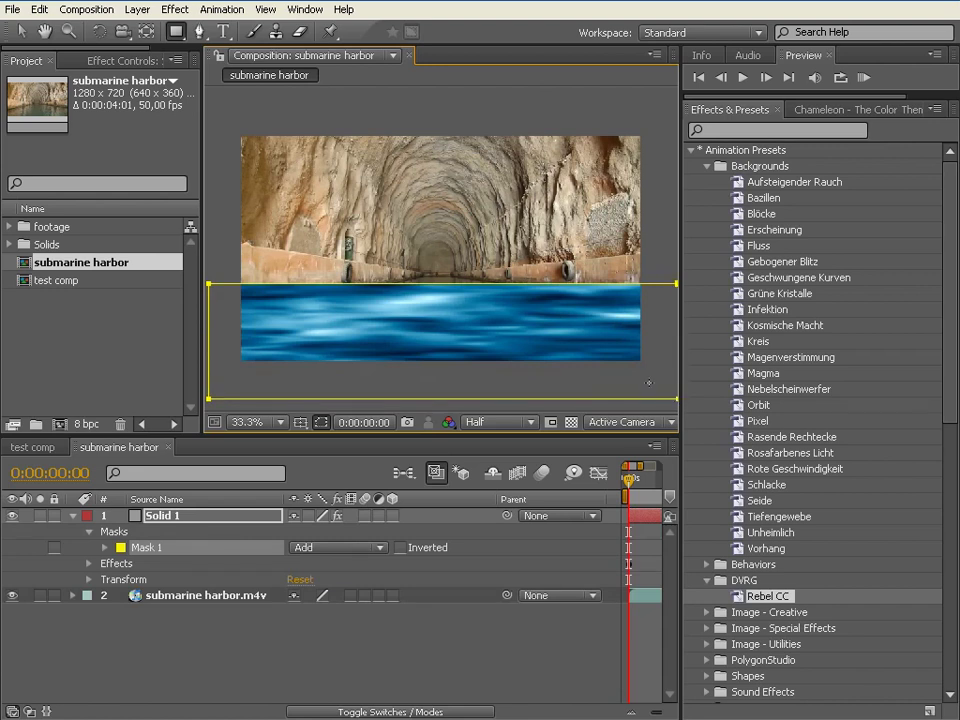
pyautogui.click(20, 31)
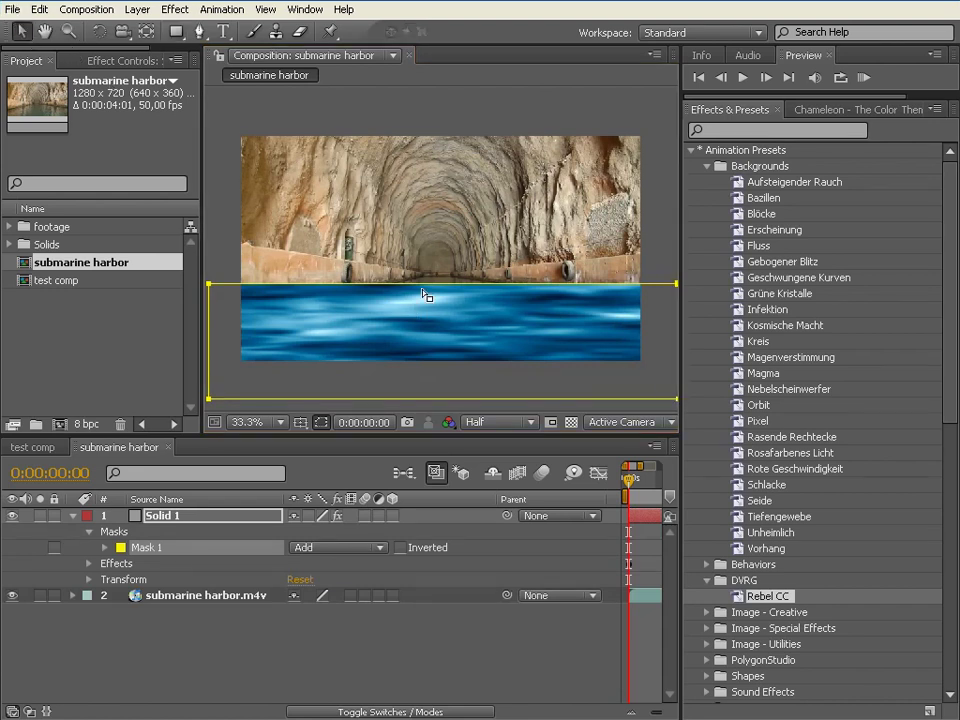
pyautogui.moveTo(424, 285); pyautogui.dragTo(426, 302)
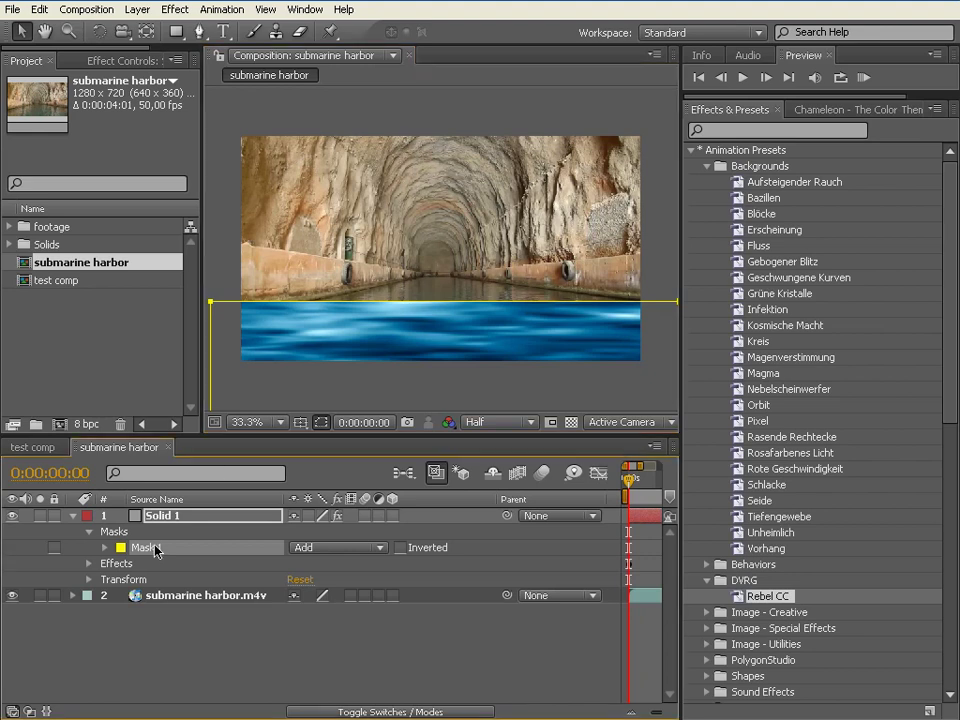
# Step: Feather Solid 1's mask by 72 pixels, deselect the layer and play a preview of the composition
pyautogui.press('m')
pyautogui.press('m')
pyautogui.moveTo(318, 570); pyautogui.dragTo(386, 570)
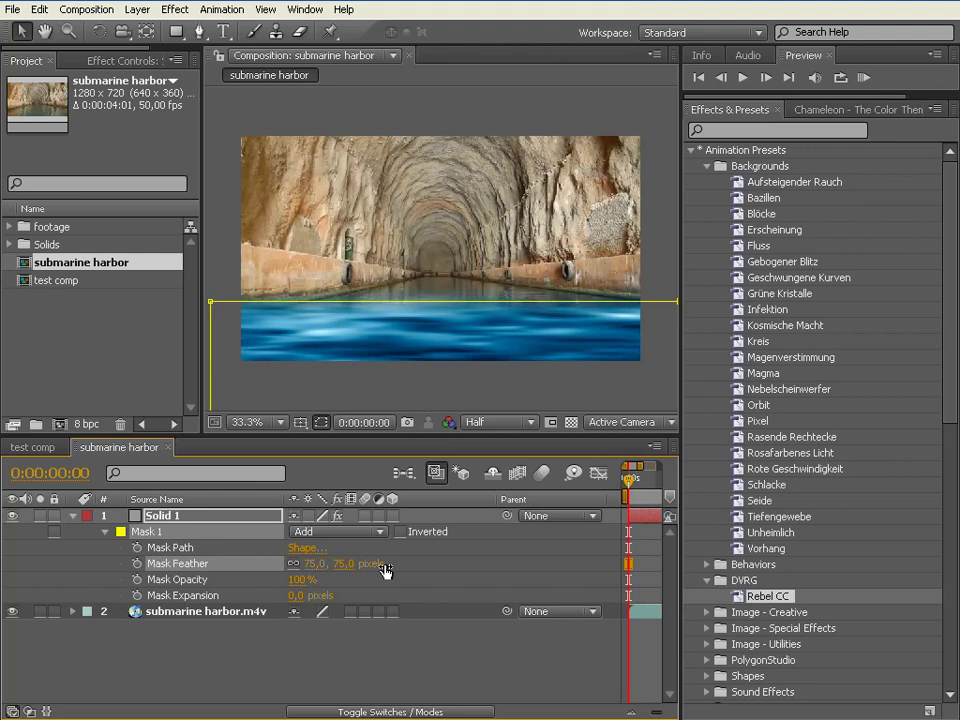
pyautogui.click(133, 380)
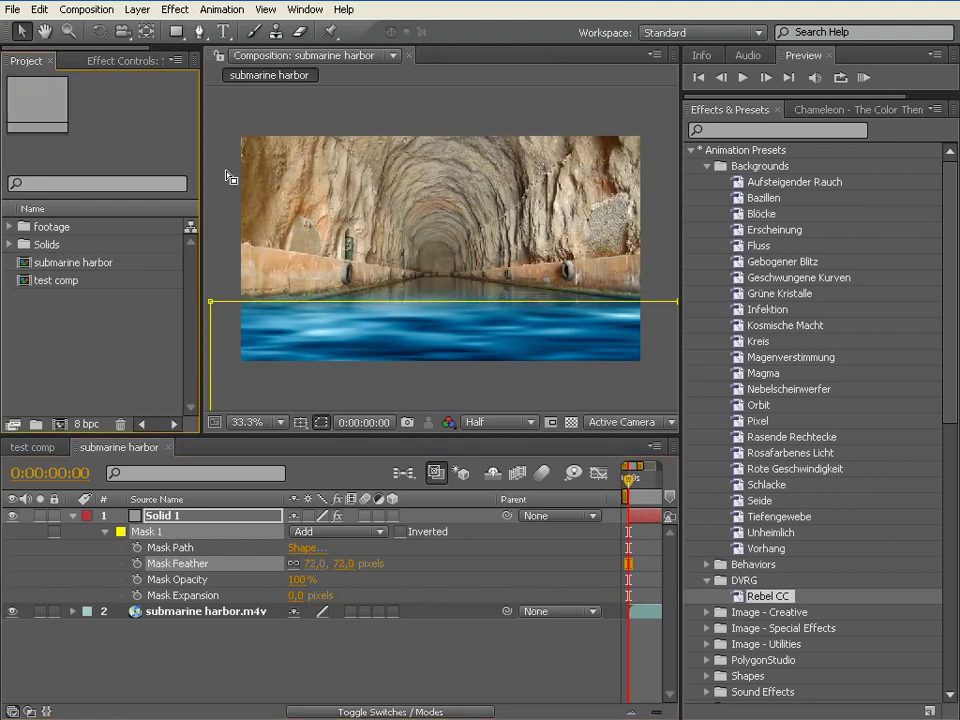
pyautogui.click(221, 144)
pyautogui.click(166, 658)
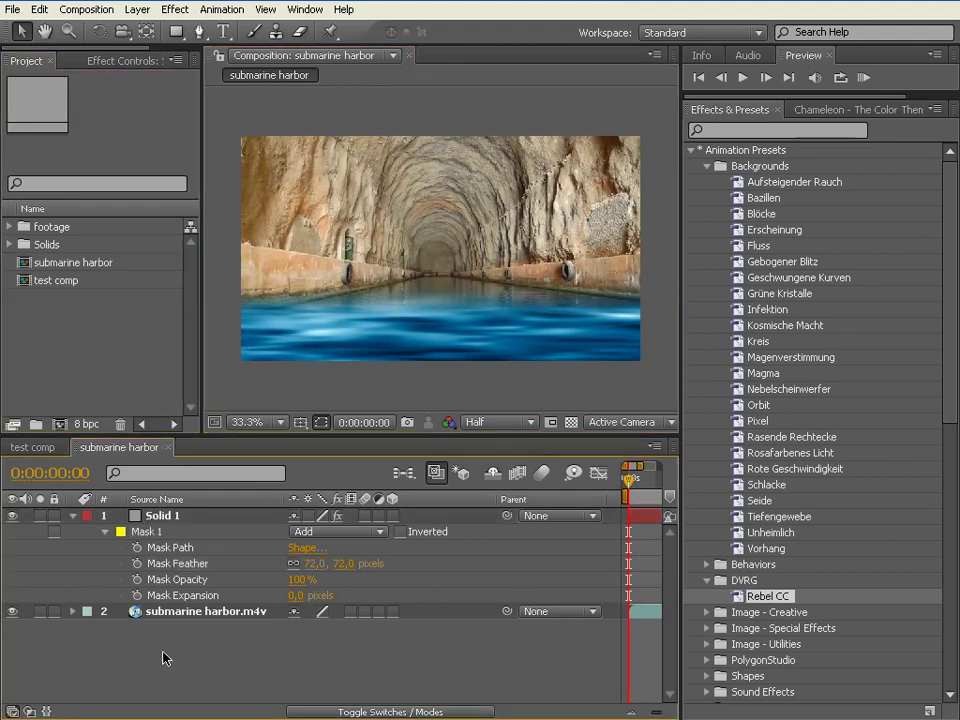
pyautogui.press('space')
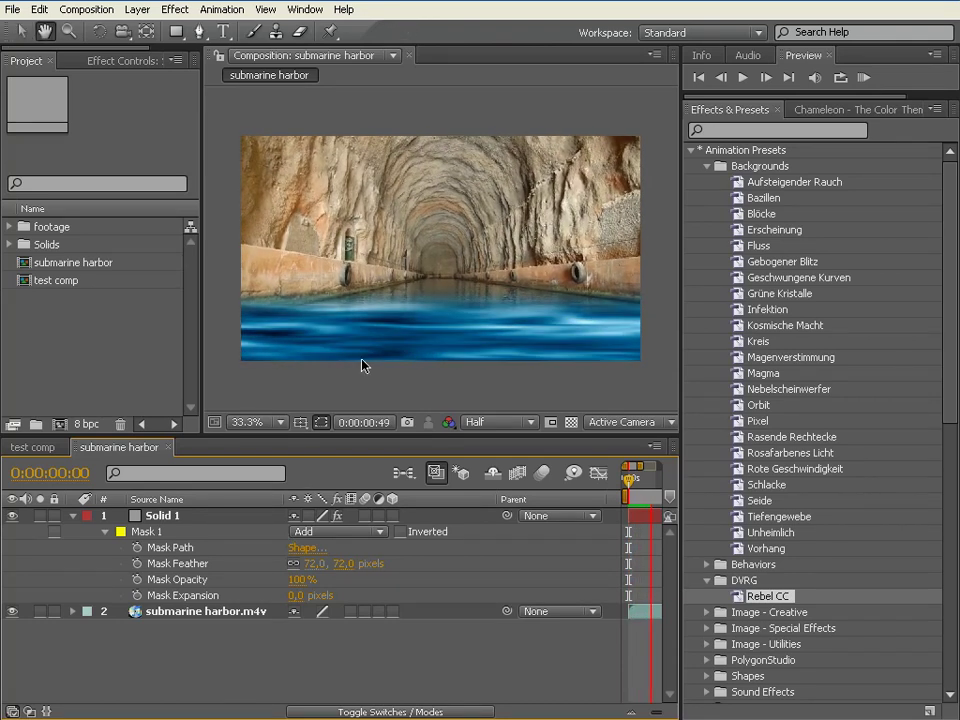
pyautogui.press('space')
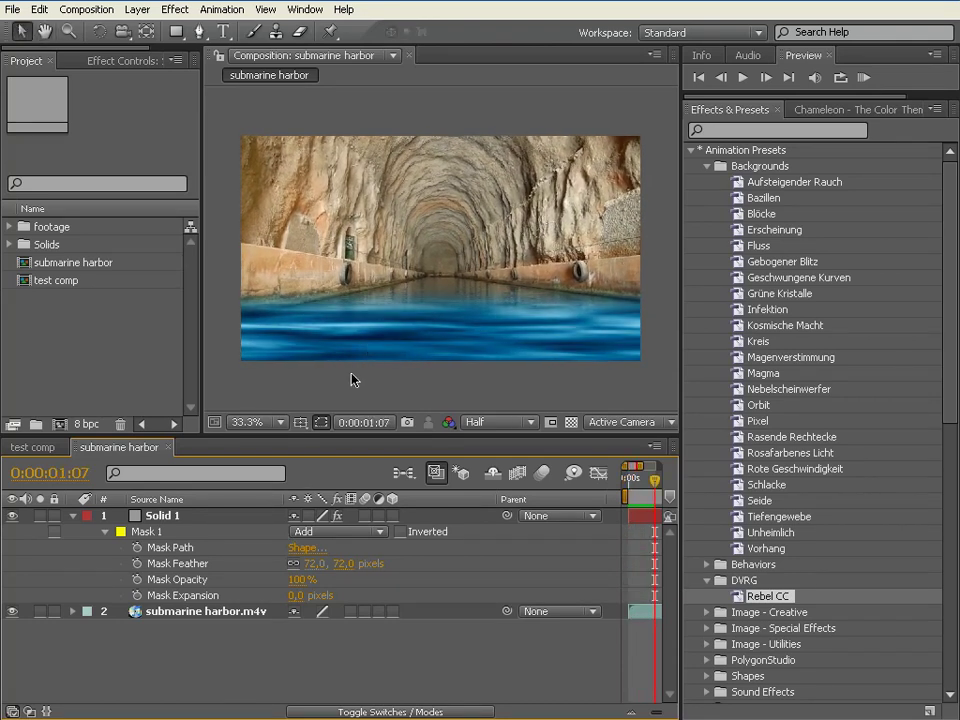
# Step: Collapse the mask properties and reveal the effects applied to Solid 1
pyautogui.click(103, 534)
pyautogui.click(169, 519)
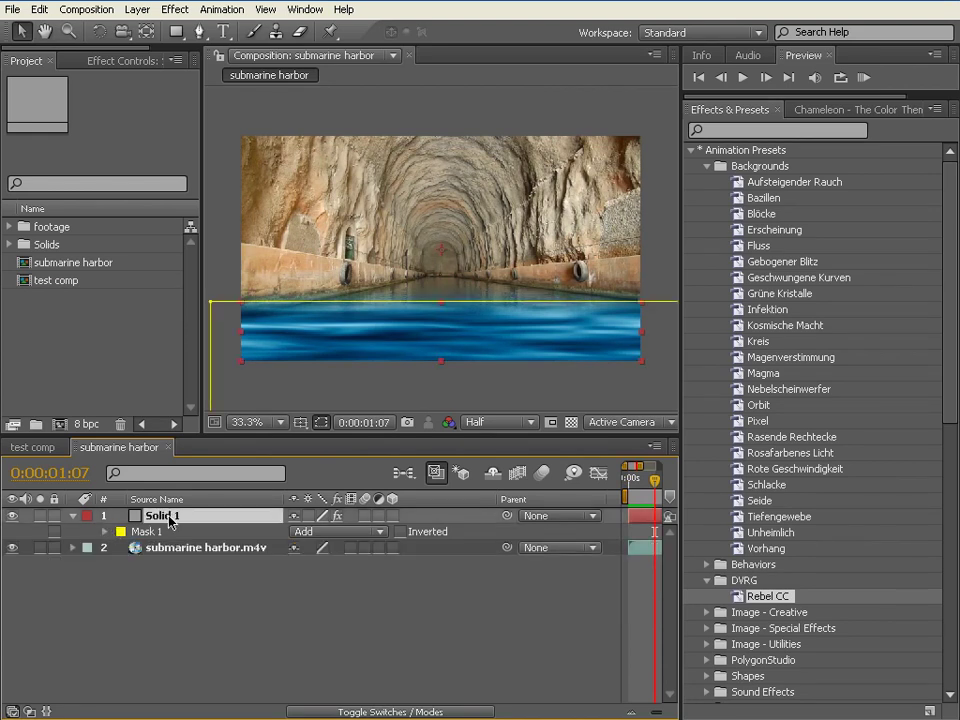
pyautogui.press('e')
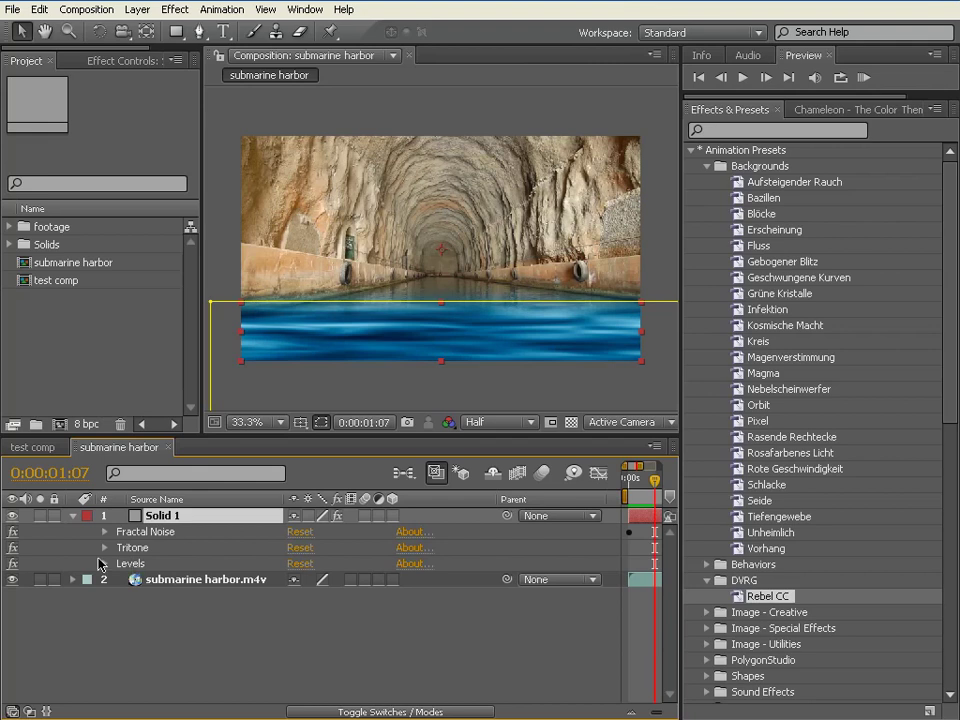
# Step: Temporarily disable Solid 1's Tritone and Levels effects, then re-enable them one by one while checking different frames
pyautogui.click(12, 547)
pyautogui.click(12, 564)
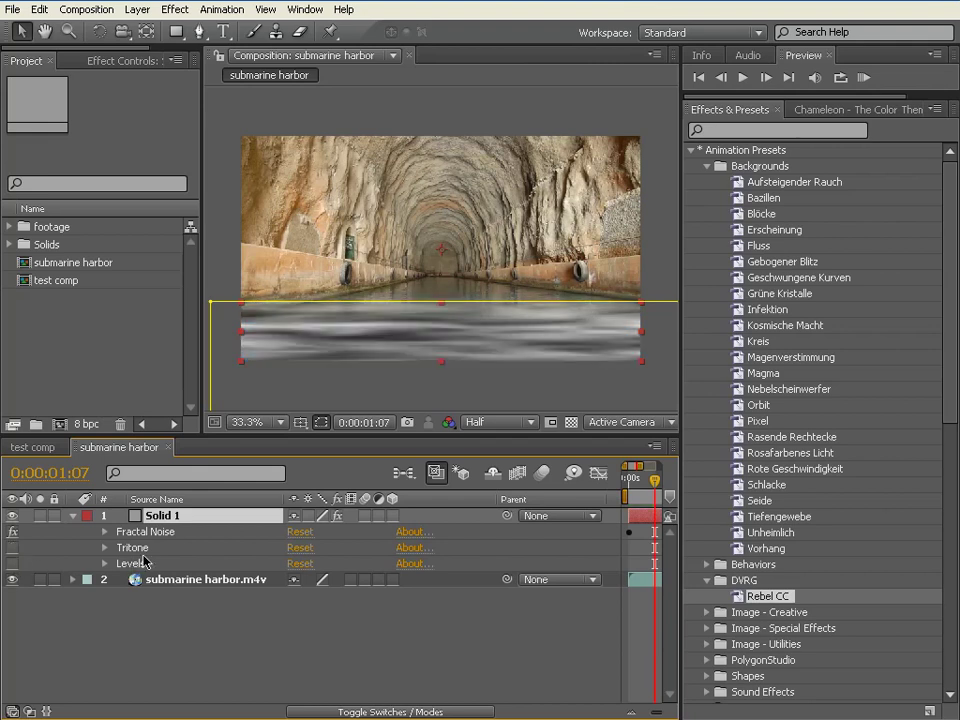
pyautogui.moveTo(655, 481)
pyautogui.mouseDown()
pyautogui.moveTo(613, 484)
pyautogui.moveTo(639, 483)
pyautogui.mouseUp()
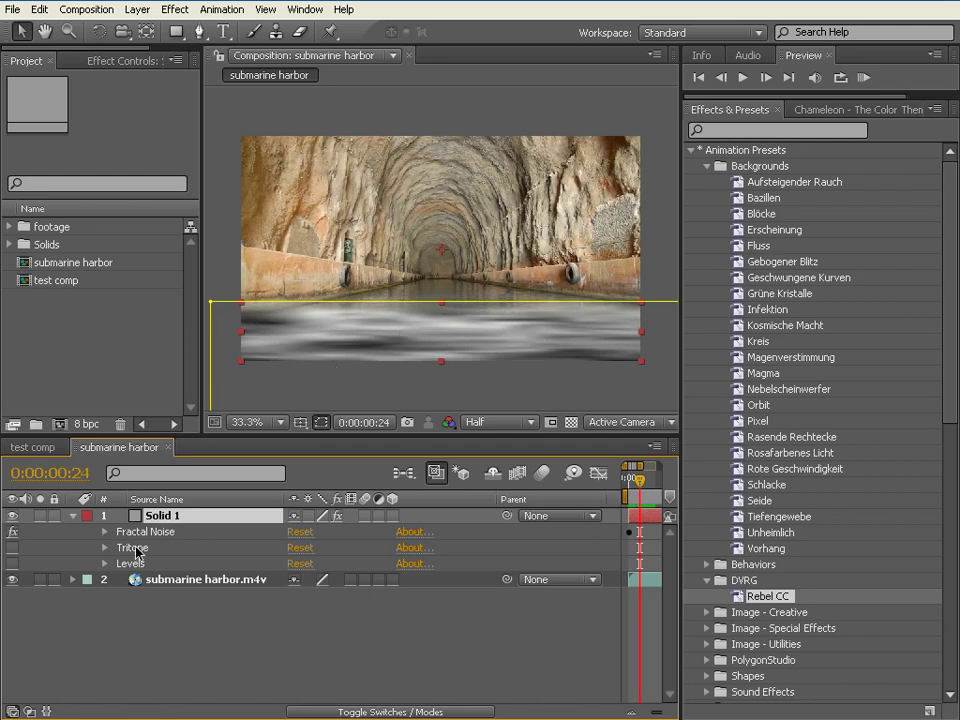
pyautogui.click(13, 548)
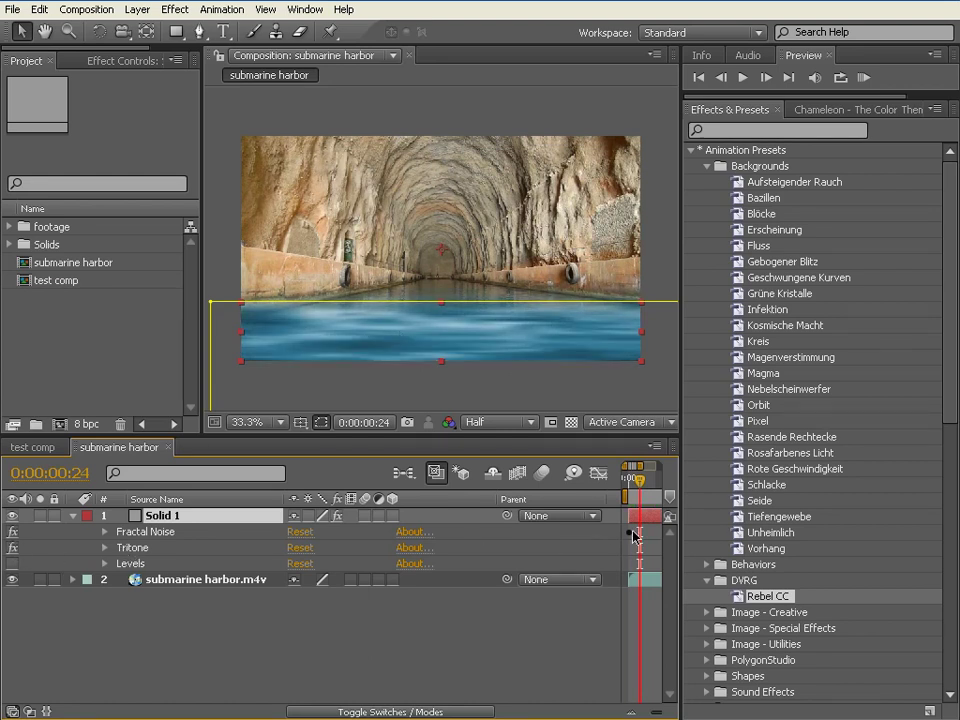
pyautogui.moveTo(640, 481)
pyautogui.mouseDown()
pyautogui.moveTo(658, 487)
pyautogui.moveTo(643, 483)
pyautogui.mouseUp()
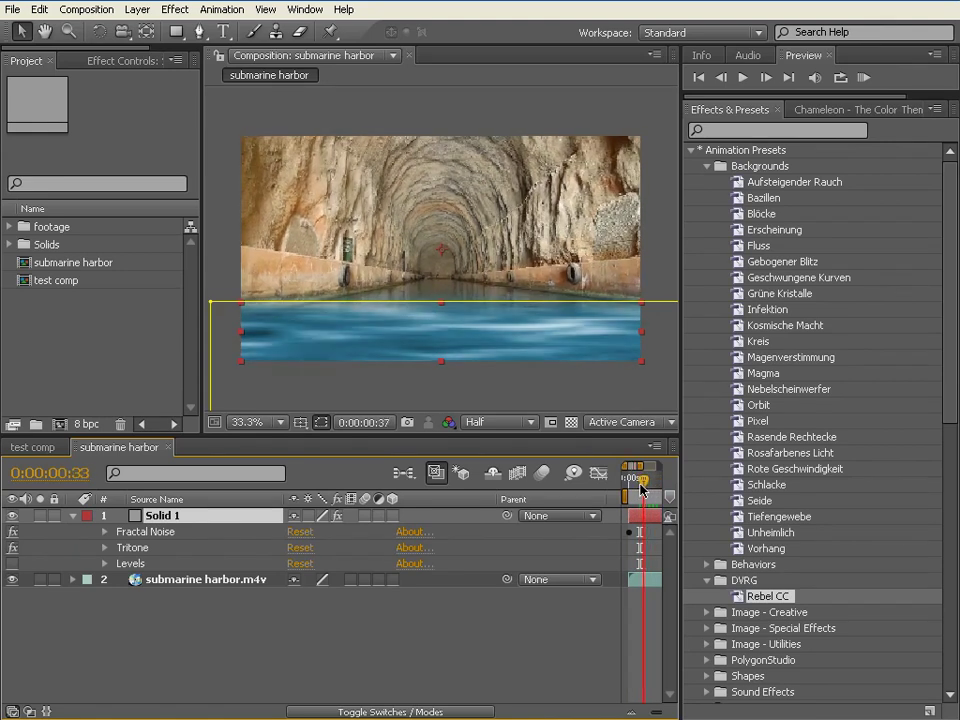
pyautogui.click(13, 564)
pyautogui.press('space')
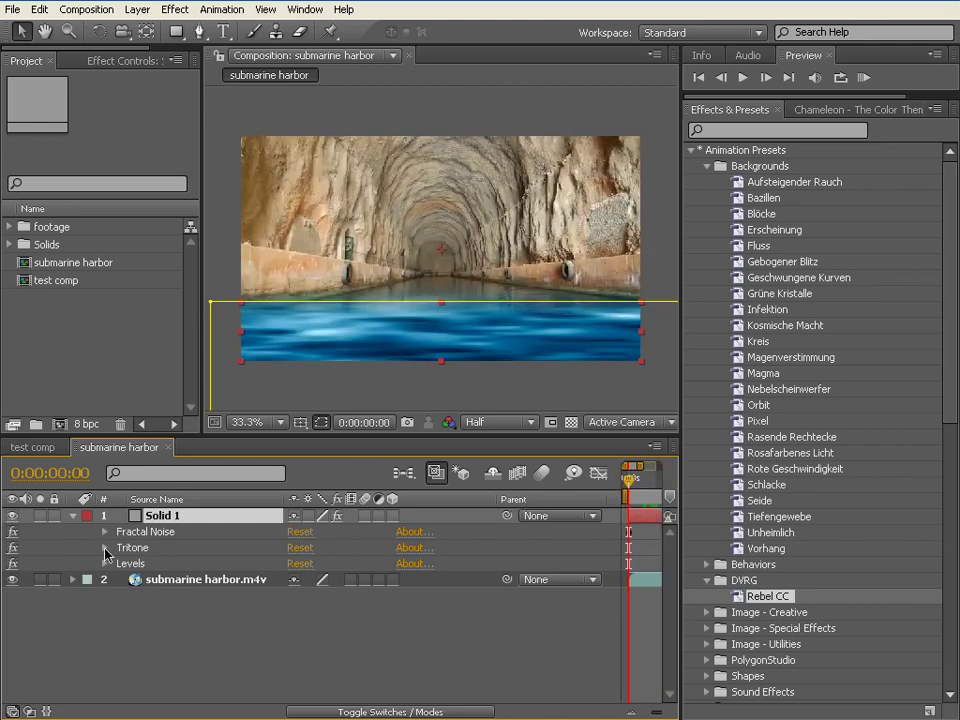
# Step: Expand Solid 1's Tritone effect, select its Highlights, Midtones and Shadows colors, and try to link them randomly to a Chameleon theme
pyautogui.click(105, 548)
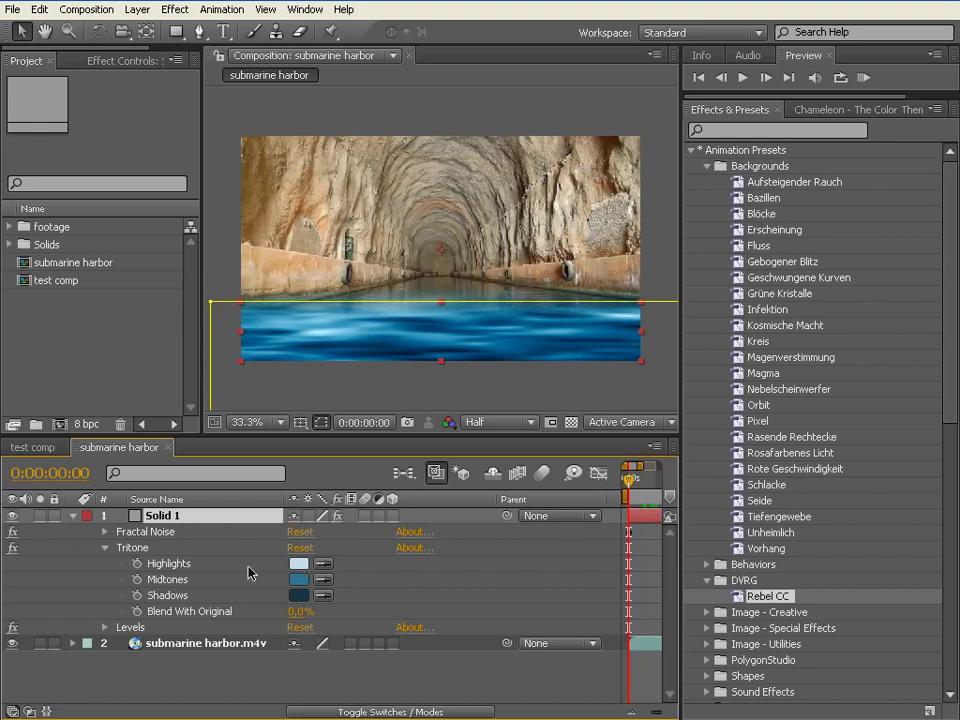
pyautogui.keyDown('shift'); pyautogui.click(170, 580); pyautogui.keyUp('shift')
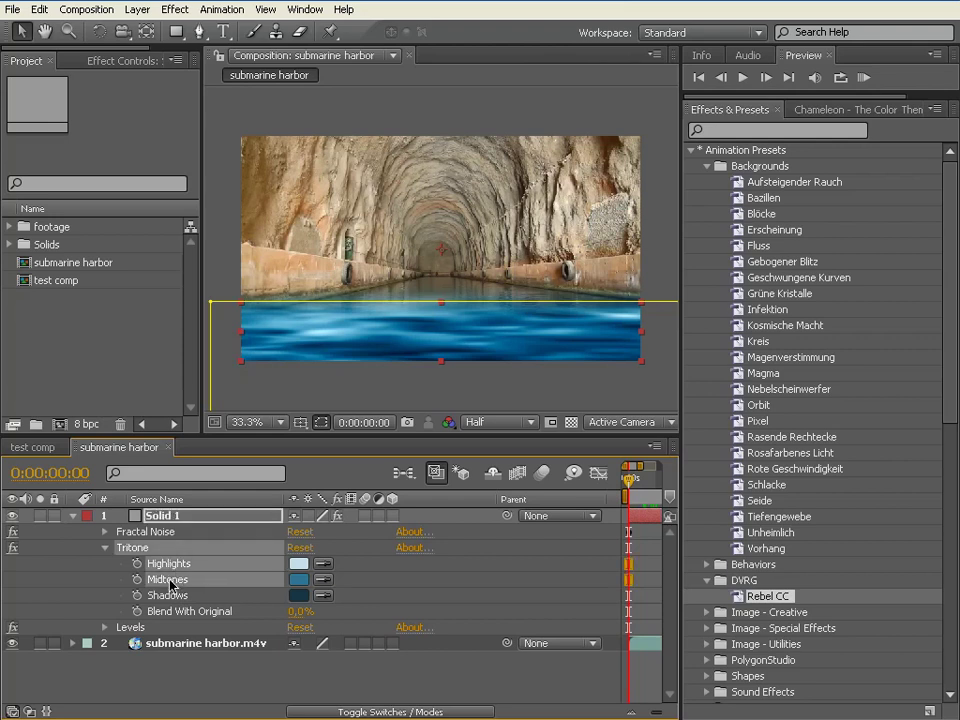
pyautogui.keyDown('shift'); pyautogui.click(152, 595); pyautogui.keyUp('shift')
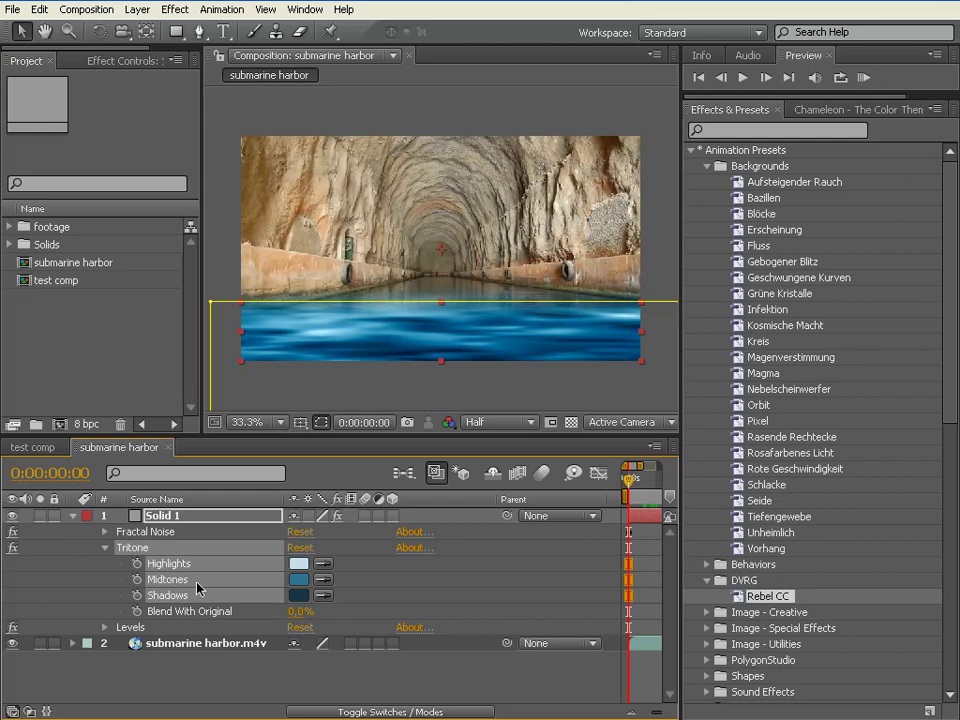
pyautogui.click(856, 113)
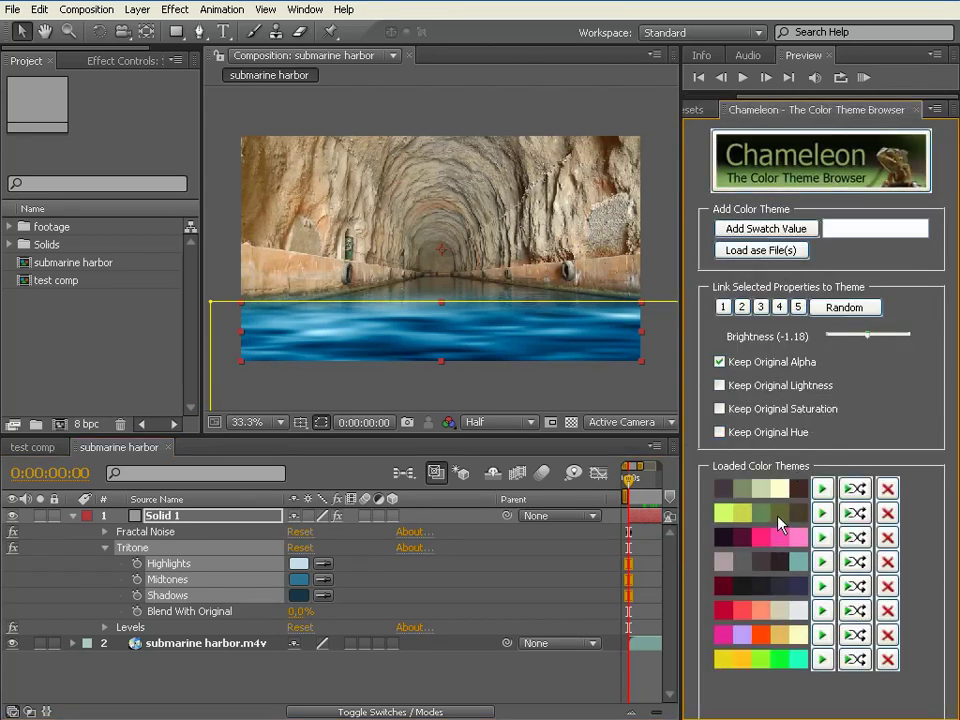
pyautogui.click(838, 310)
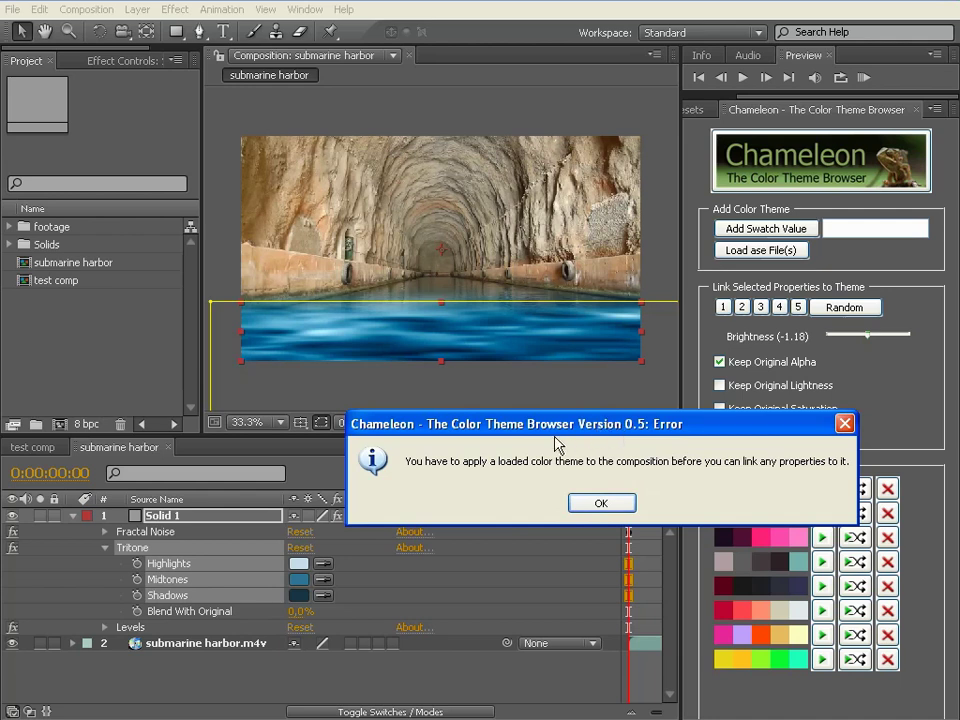
pyautogui.click(603, 505)
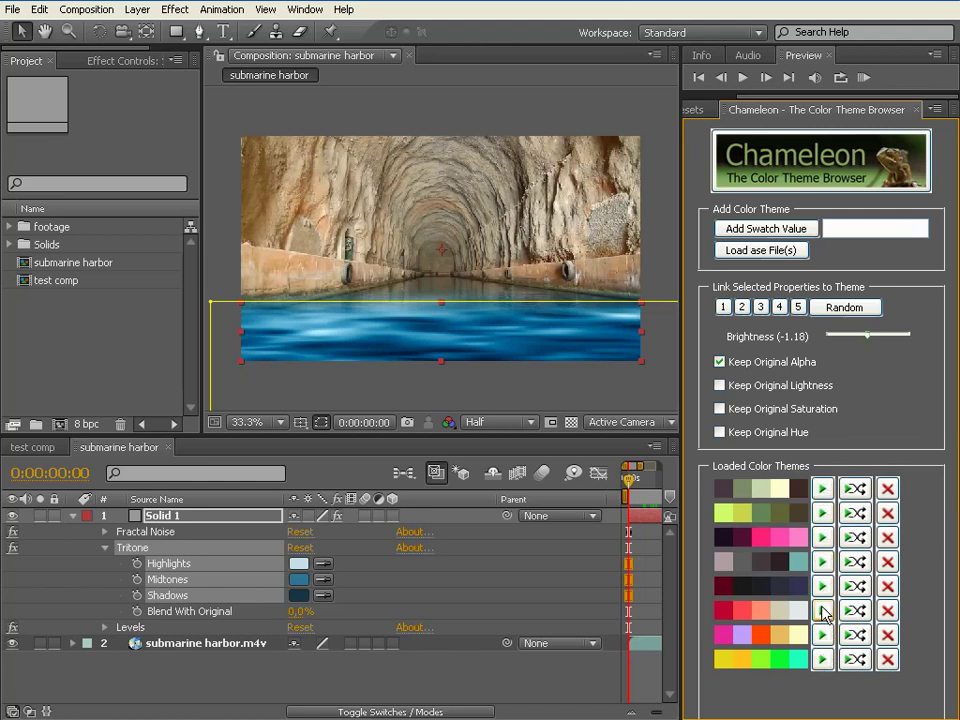
# Step: Apply the sixth loaded color theme to the composition, then link Tritone's Highlights, Midtones and Shadows randomly to it, rerolling the links twice
pyautogui.click(822, 611)
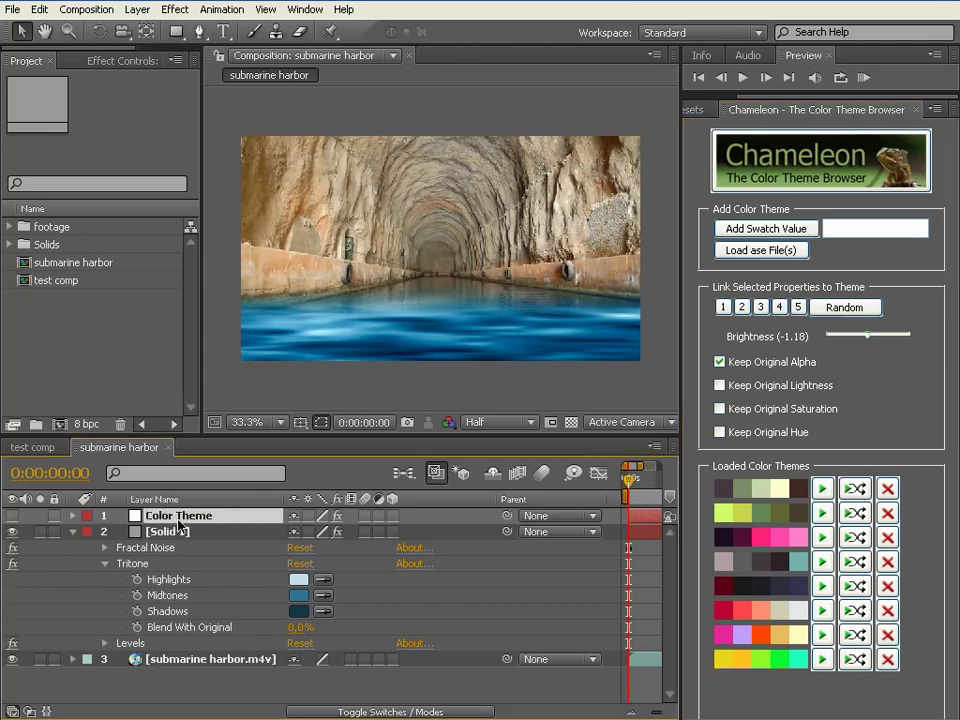
pyautogui.click(164, 579)
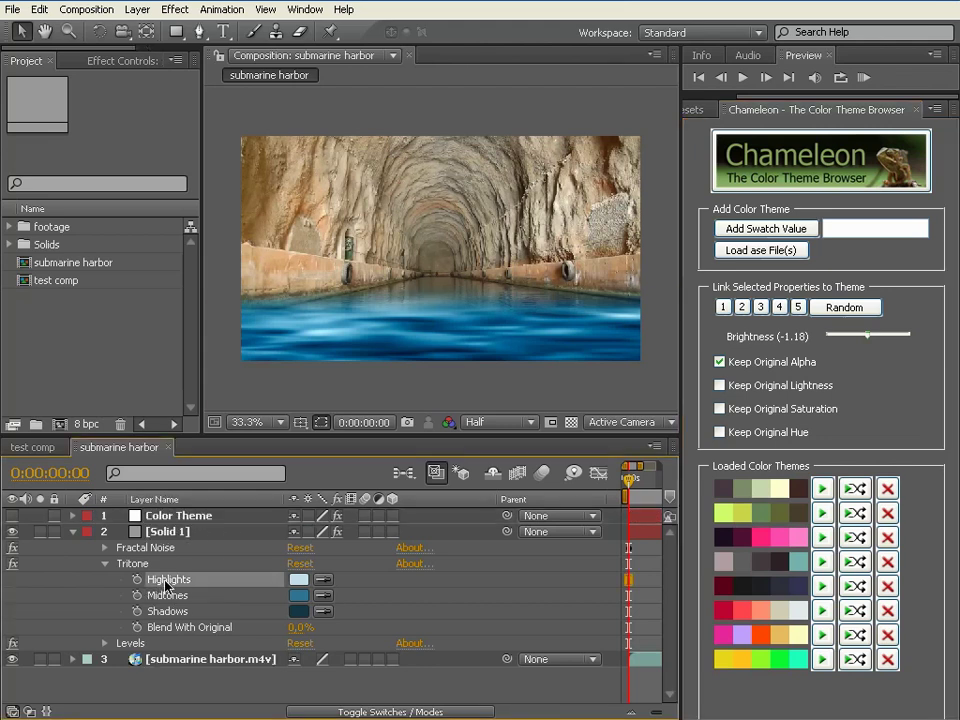
pyautogui.keyDown('shift'); pyautogui.click(168, 611); pyautogui.keyUp('shift')
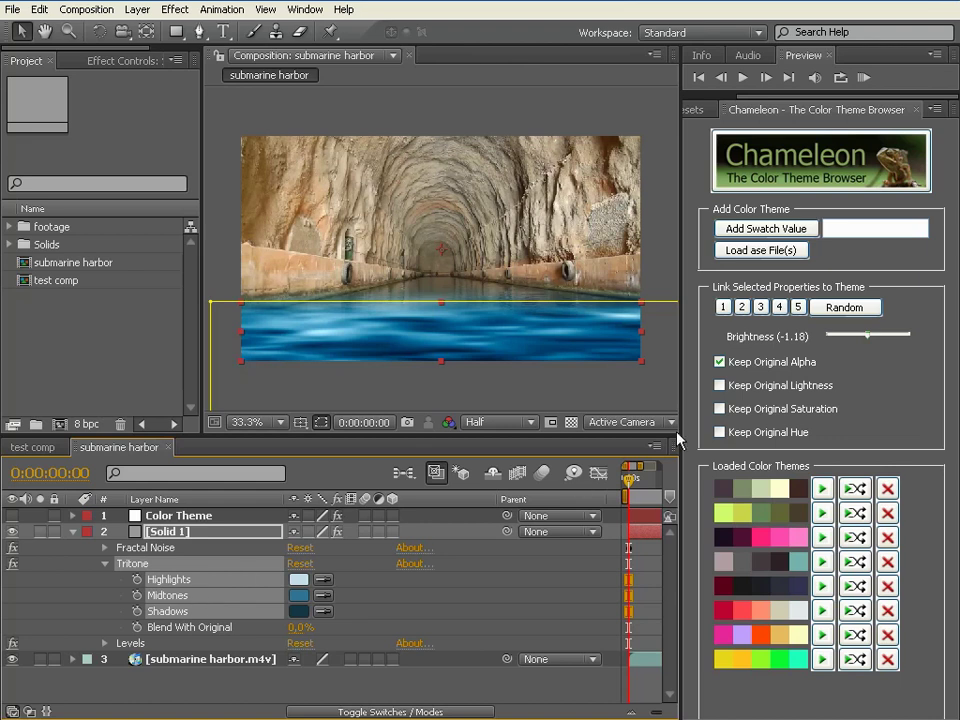
pyautogui.click(830, 305)
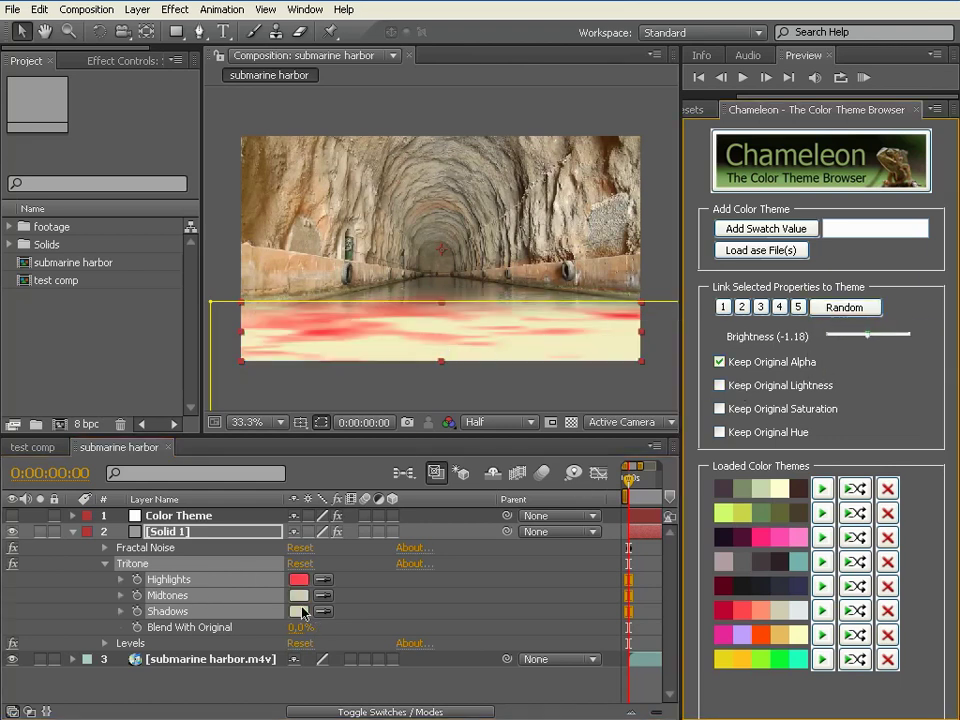
pyautogui.click(842, 309)
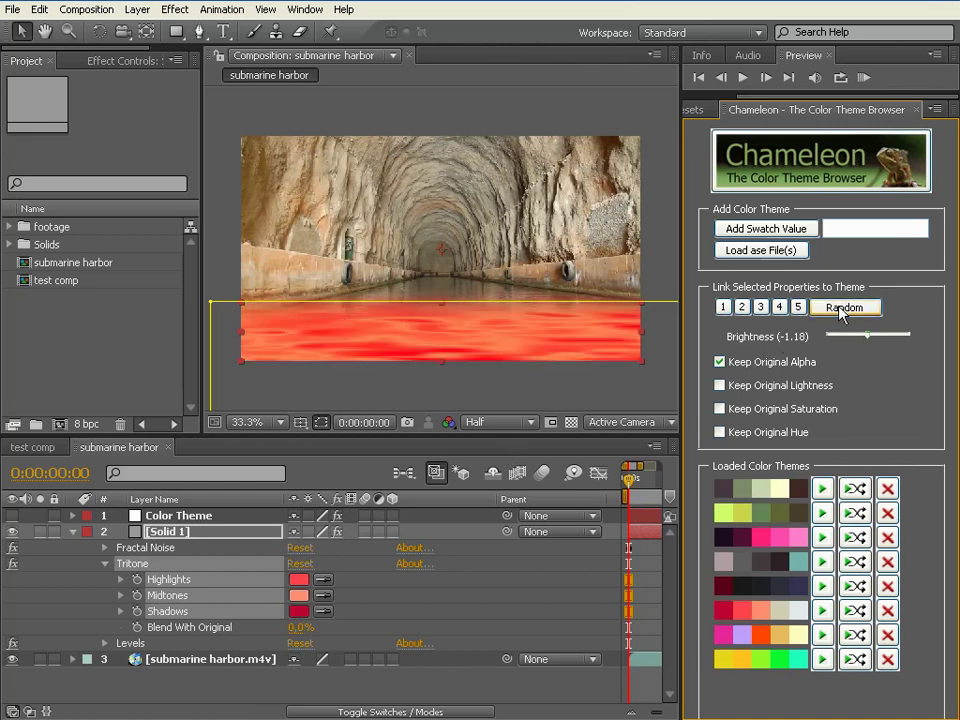
pyautogui.click(842, 310)
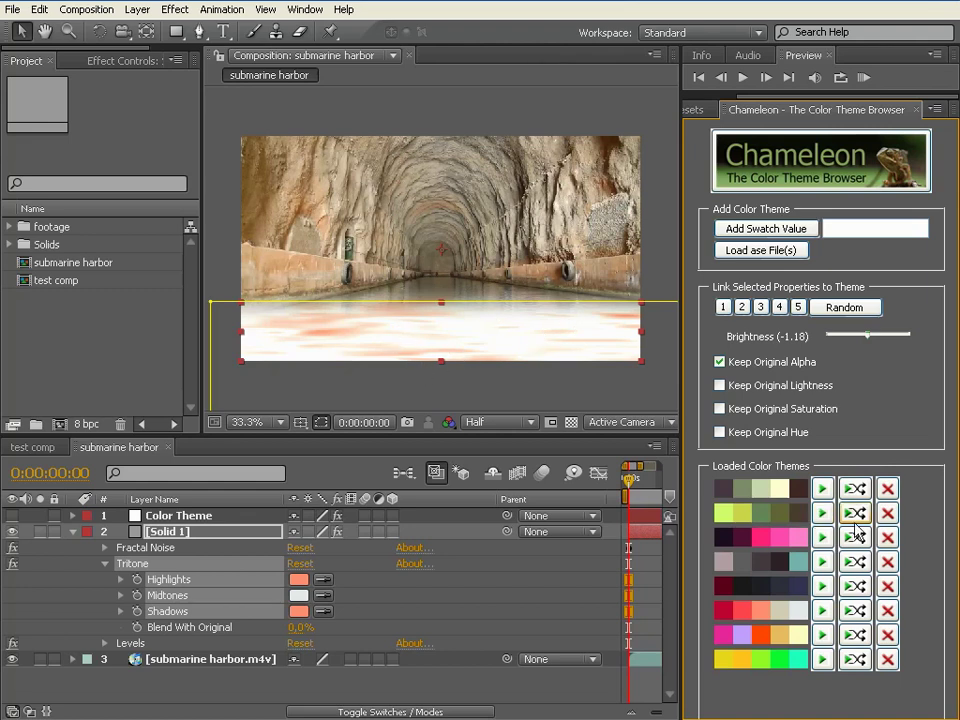
# Step: Compare water colors by applying the first six loaded color themes to the composition one after another
pyautogui.click(820, 488)
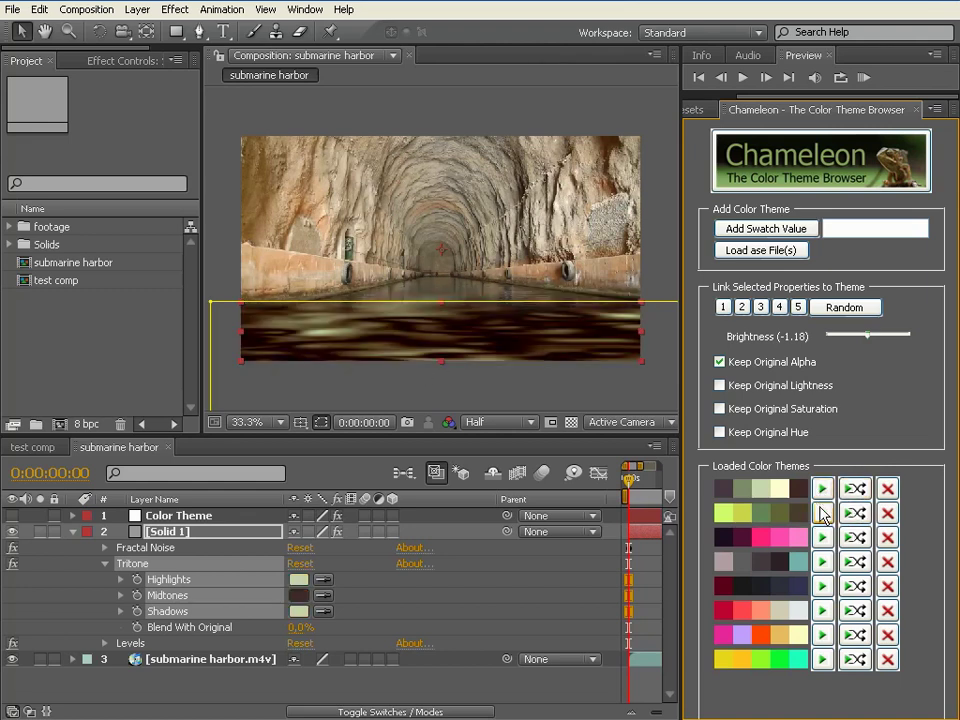
pyautogui.click(821, 512)
pyautogui.click(821, 537)
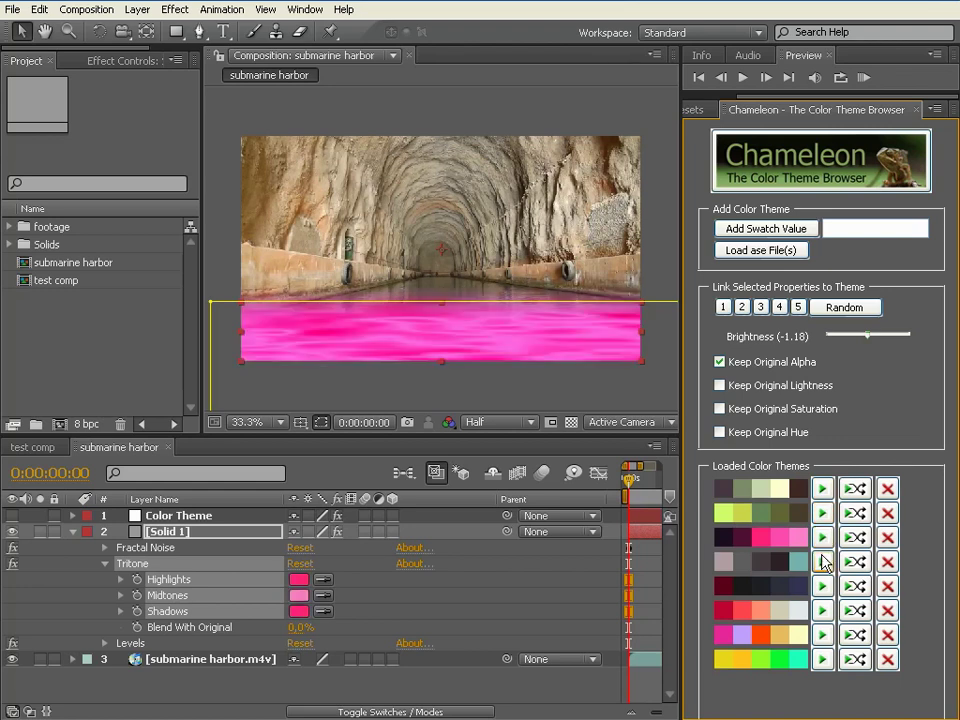
pyautogui.click(821, 562)
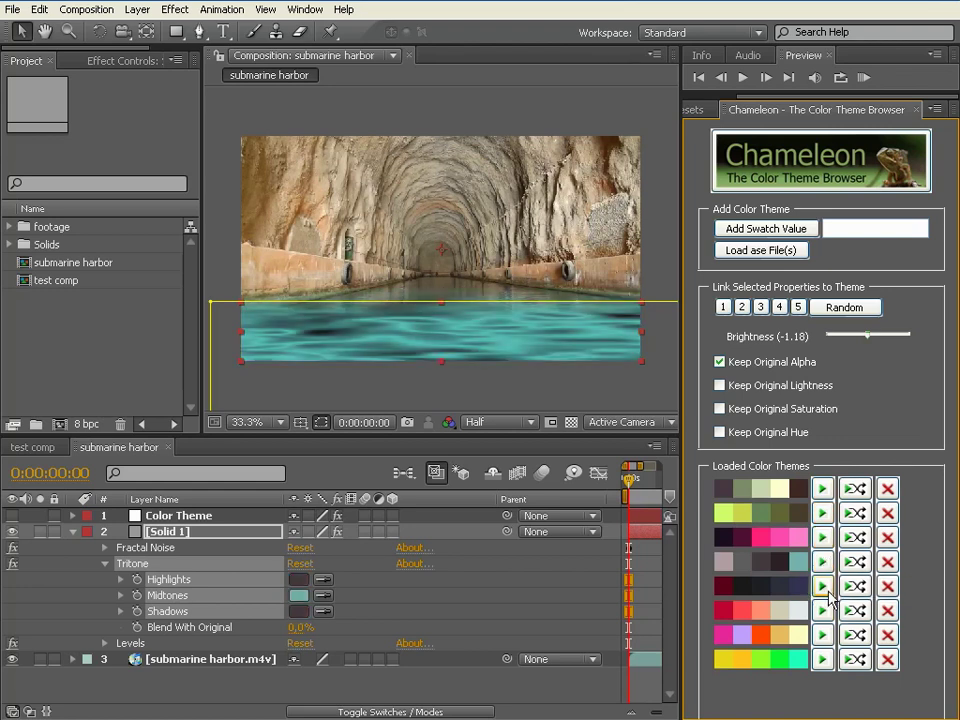
pyautogui.click(822, 587)
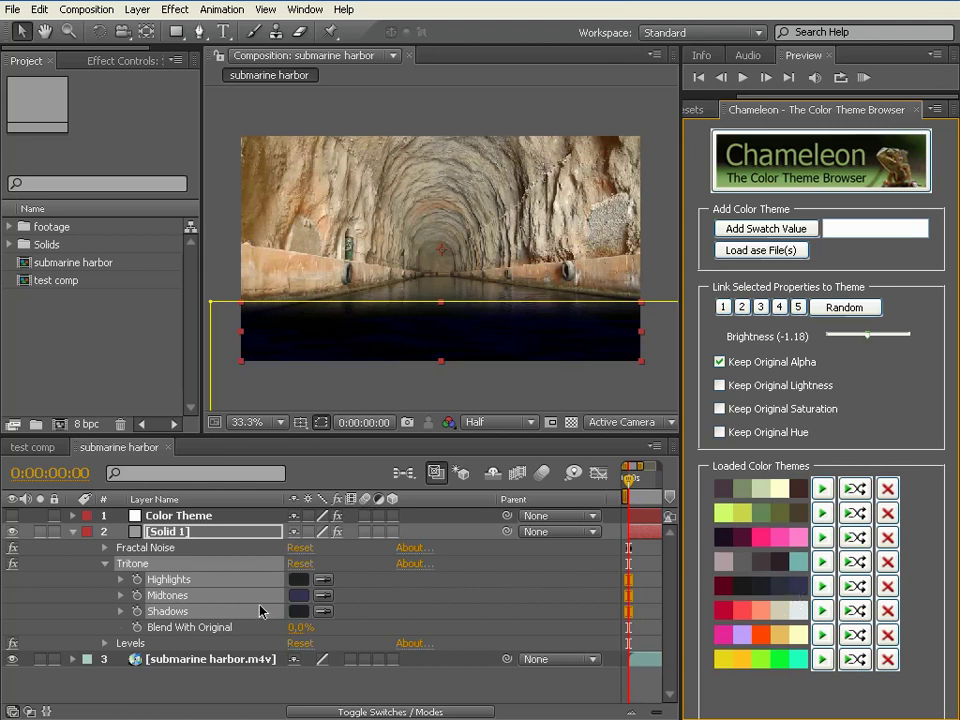
pyautogui.click(822, 612)
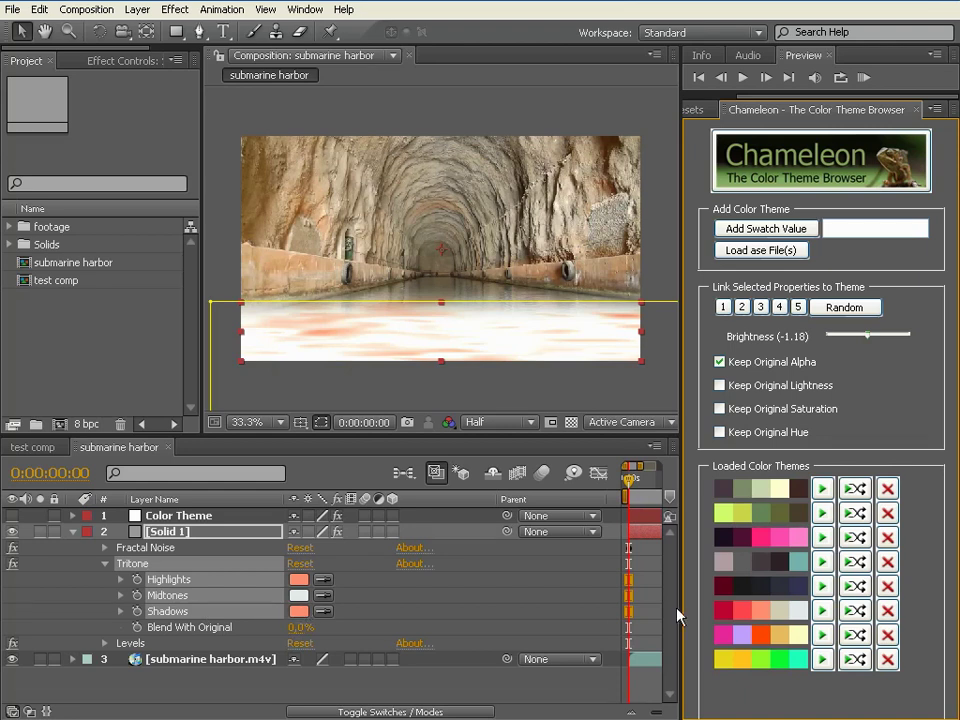
# Step: Enable Keep Original Lightness and relink the three selected Tritone colors randomly to the color theme
pyautogui.click(720, 386)
pyautogui.click(832, 310)
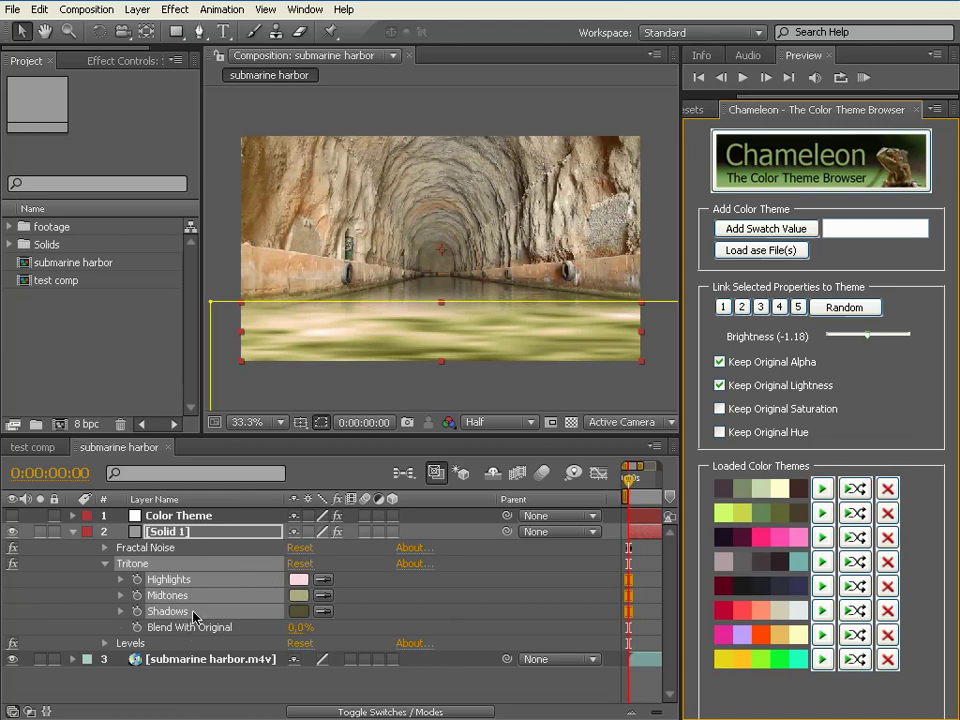
# Step: Apply shuffled versions of the fourth, third, first and fourth loaded themes, the sixth four times, and finally the second
pyautogui.click(856, 562)
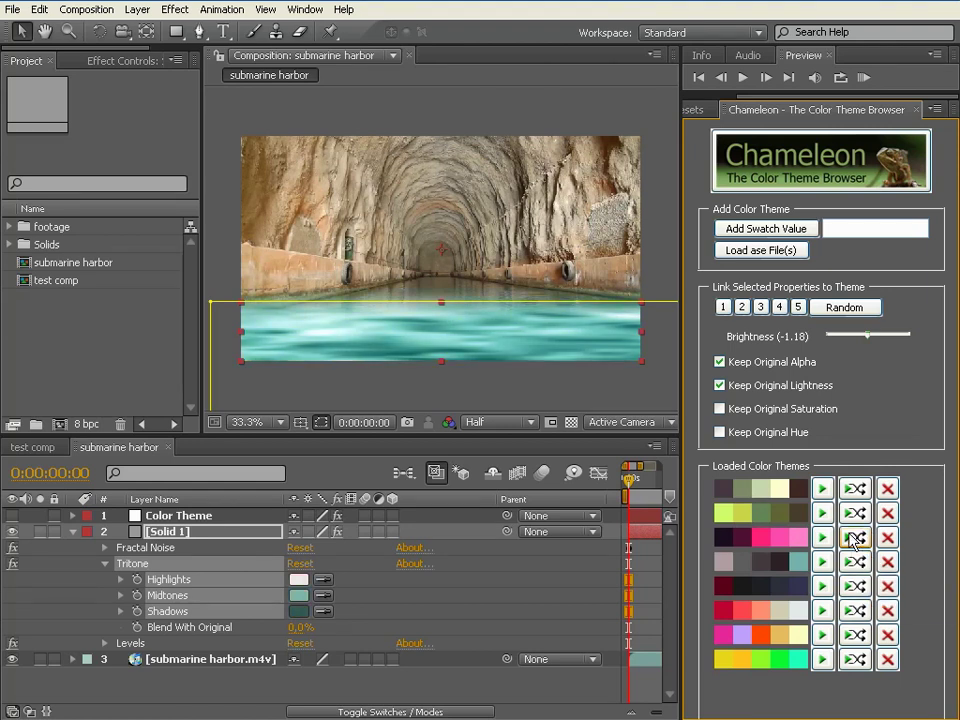
pyautogui.click(854, 537)
pyautogui.click(852, 490)
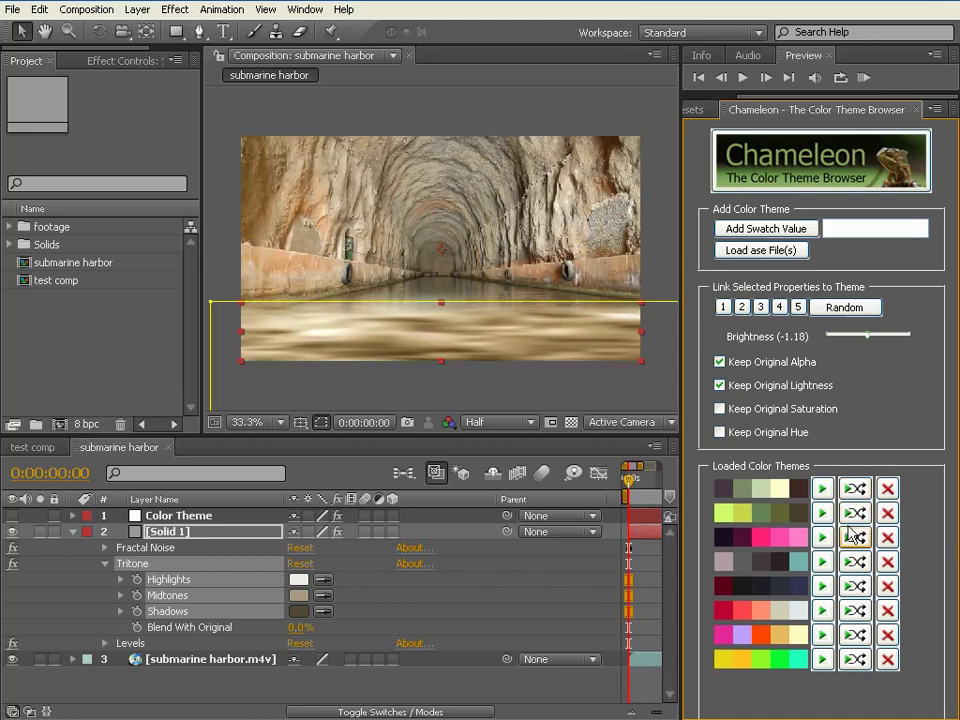
pyautogui.click(853, 562)
pyautogui.click(852, 610)
pyautogui.click(852, 610)
pyautogui.click(852, 610)
pyautogui.click(852, 610)
pyautogui.click(852, 513)
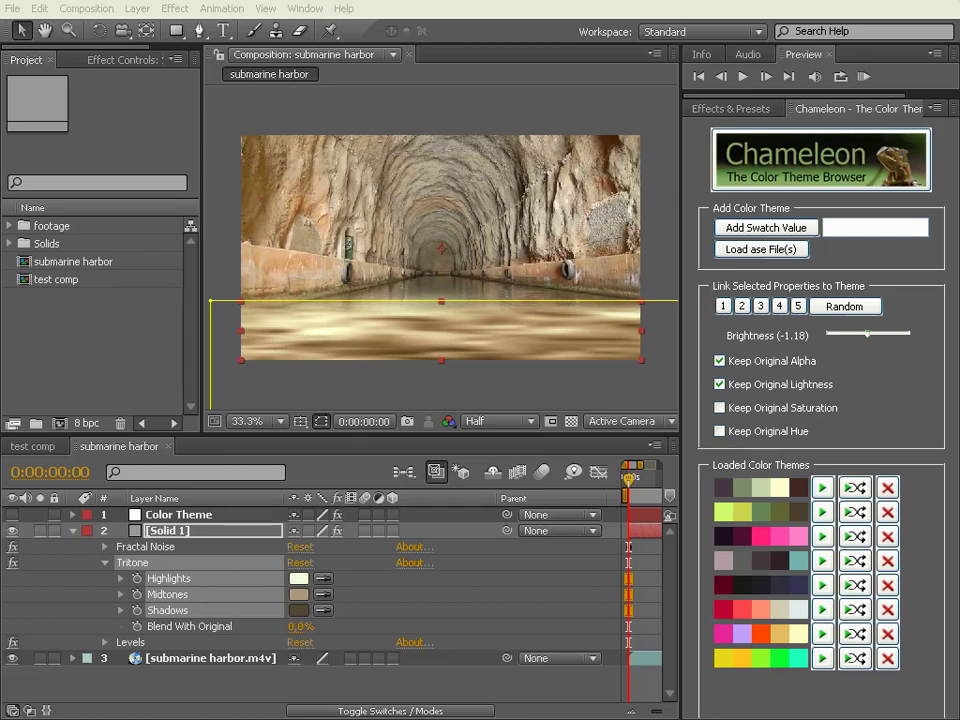
# Step: Switch to Chrome, examine the ProLost blog post on Rebel CC including its video and download link, and return to After Effects
pyautogui.moveTo(0, 114); pyautogui.dragTo(401, 52)
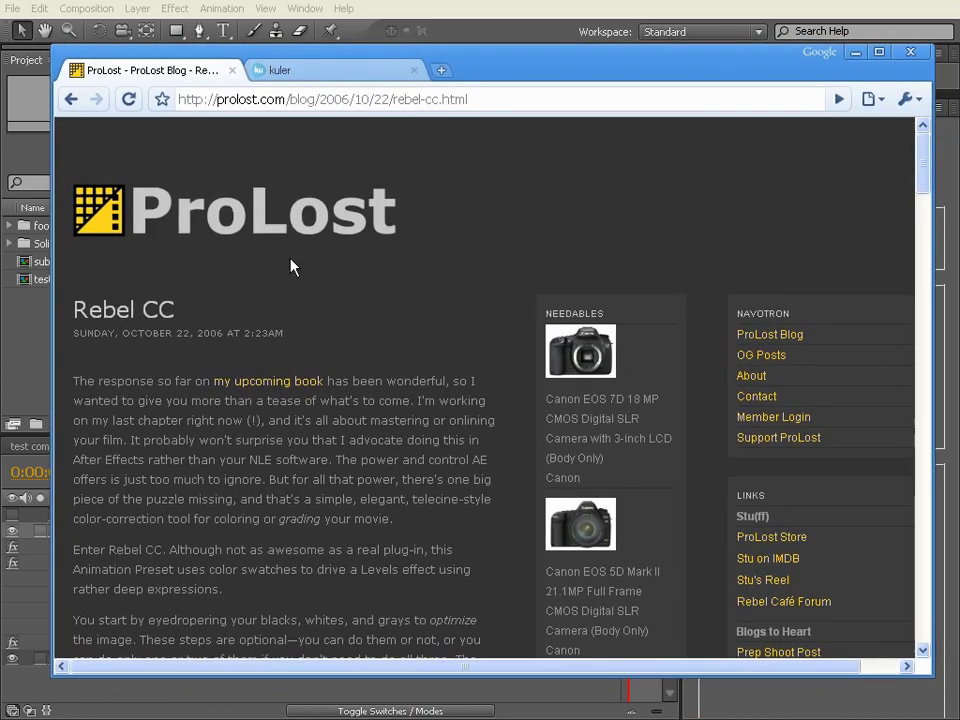
pyautogui.moveTo(215, 99); pyautogui.dragTo(286, 99)
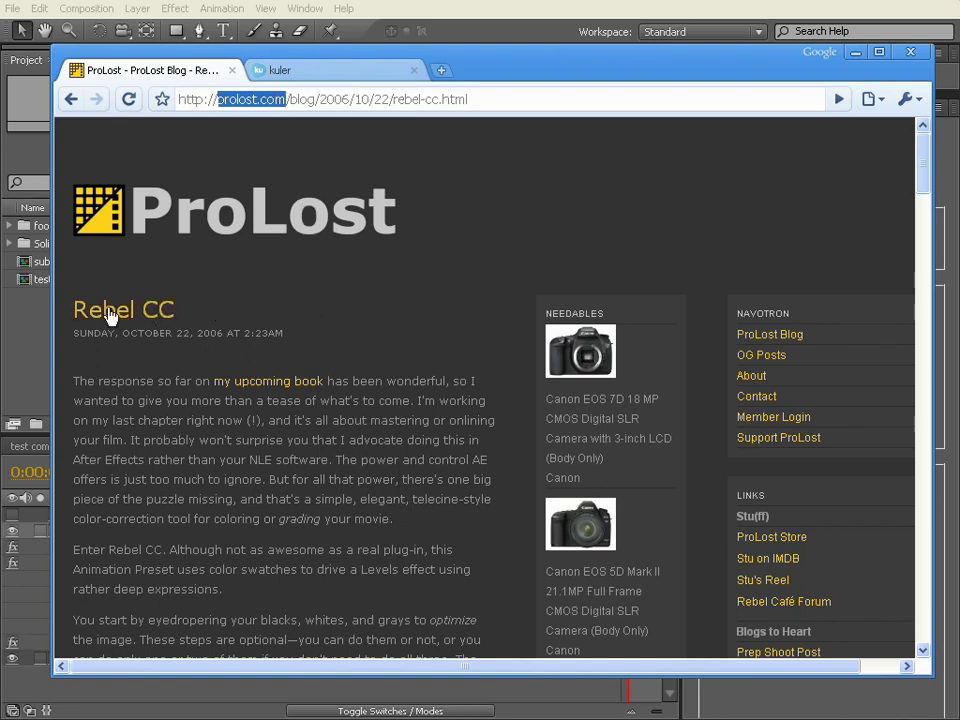
pyautogui.scroll(-5, 320, 298)
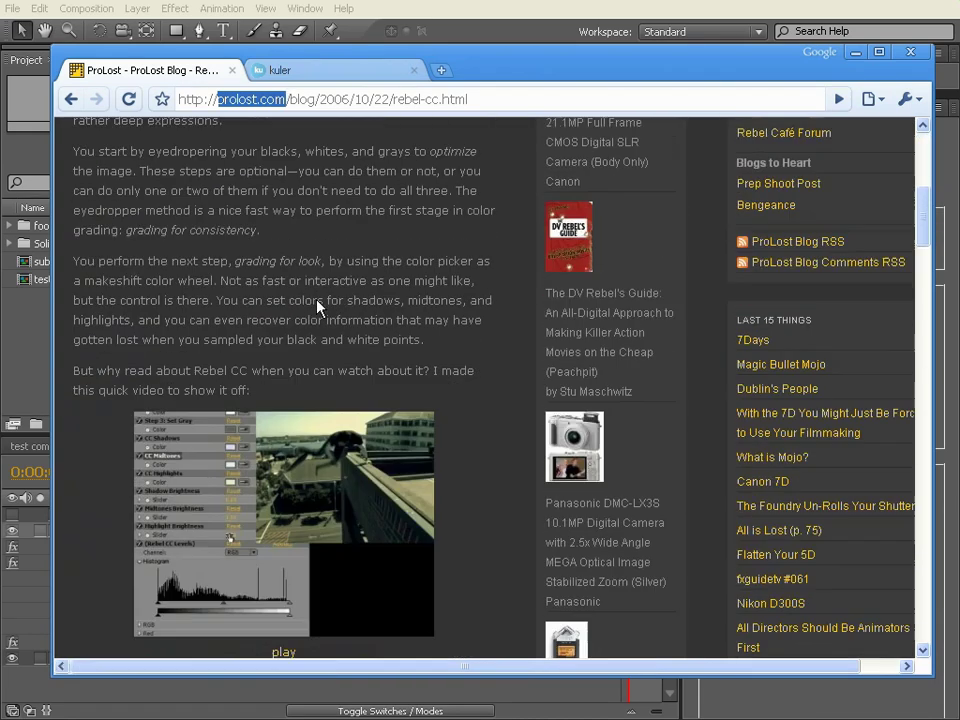
pyautogui.scroll(-3, 318, 307)
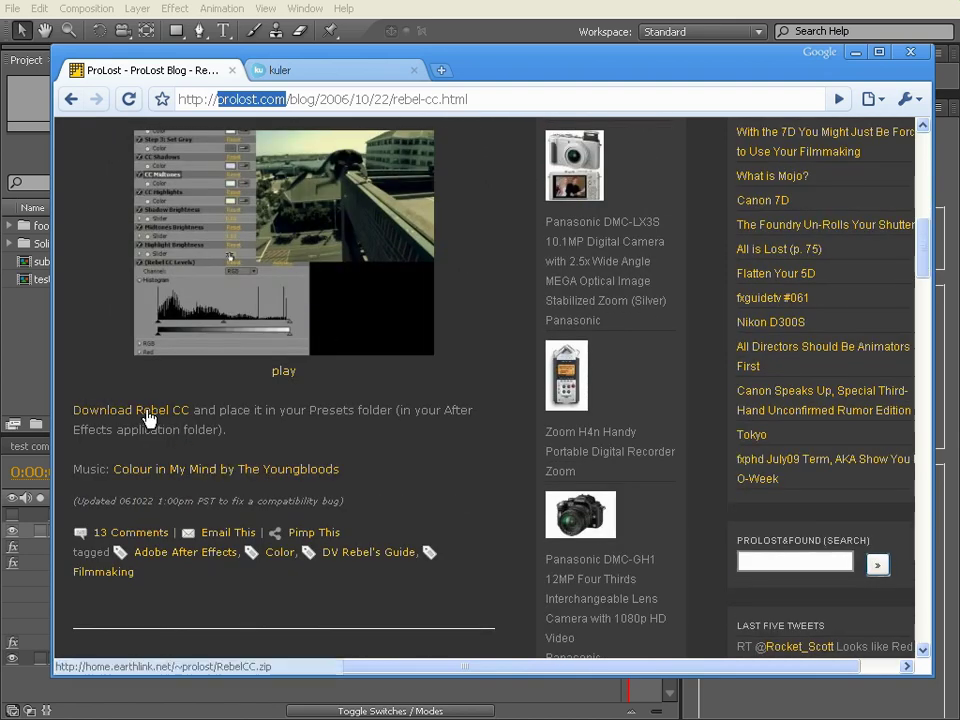
pyautogui.scroll(6, 146, 418)
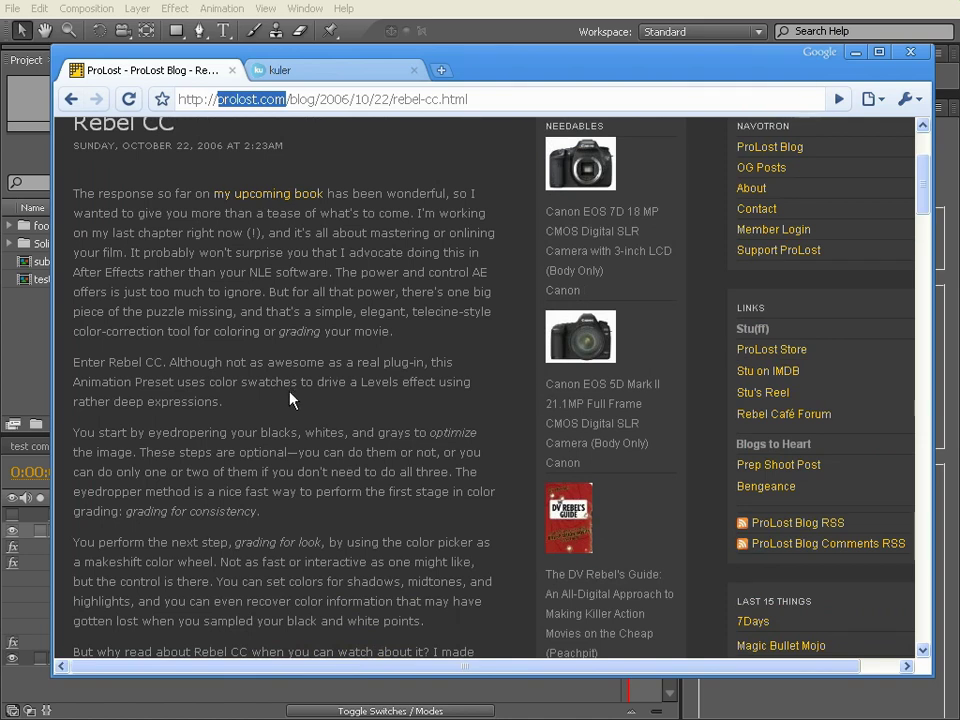
pyautogui.scroll(-4, 293, 400)
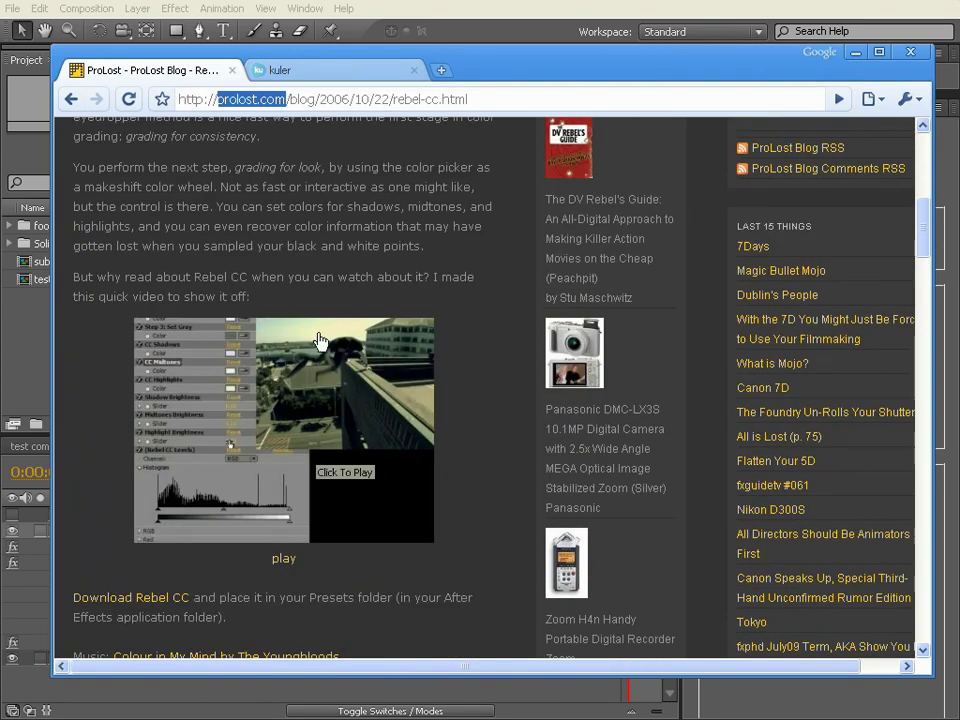
pyautogui.scroll(2, 320, 342)
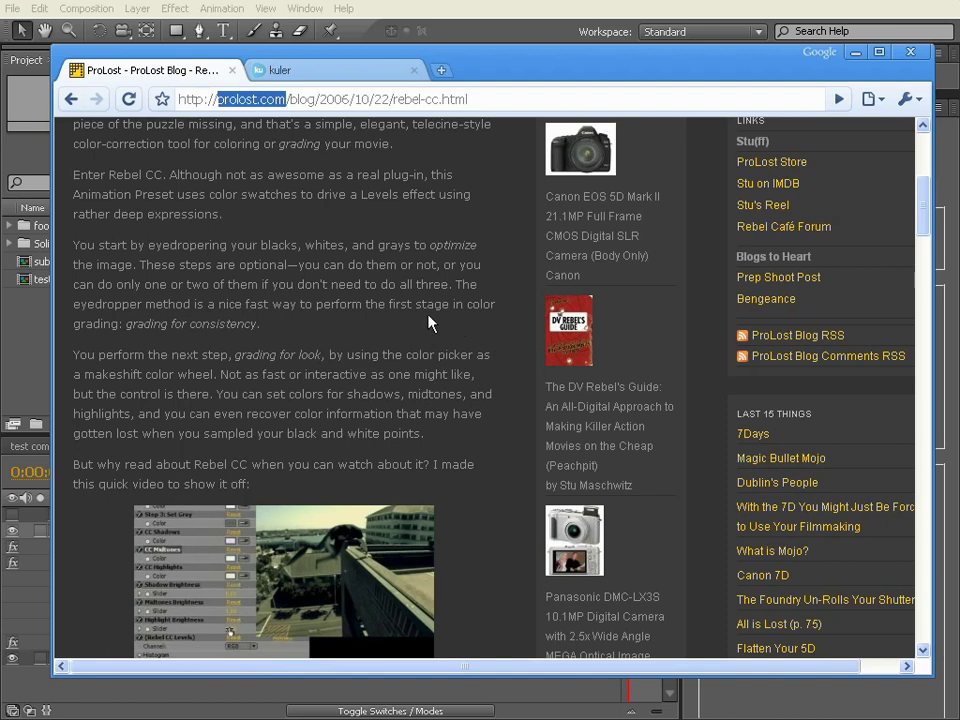
pyautogui.scroll(-5, 428, 322)
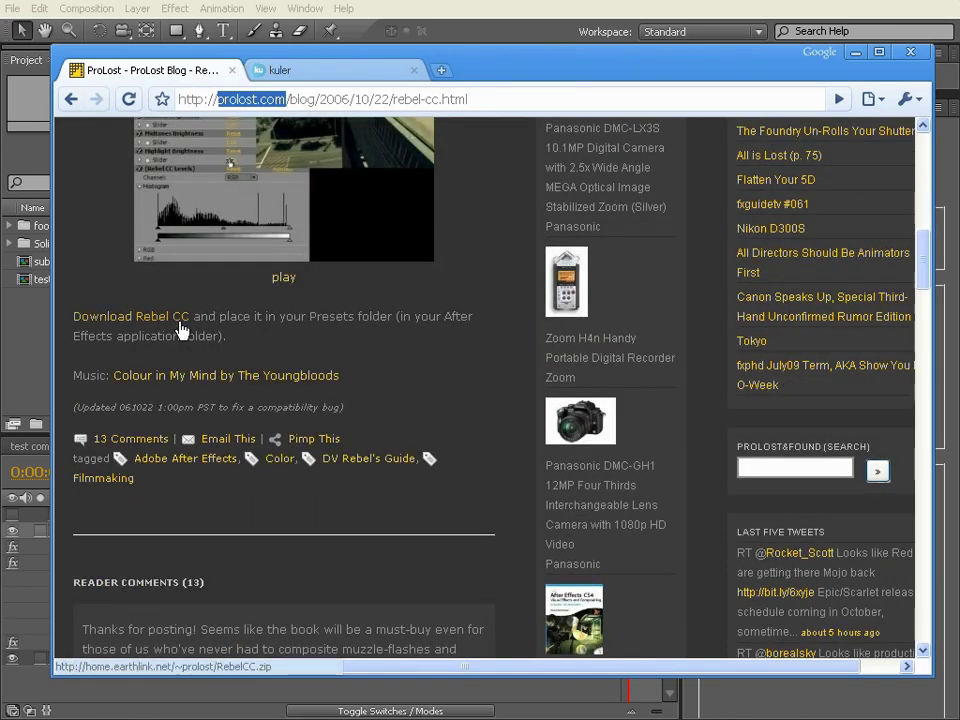
pyautogui.scroll(5, 175, 328)
pyautogui.moveTo(316, 41); pyautogui.dragTo(230, 36)
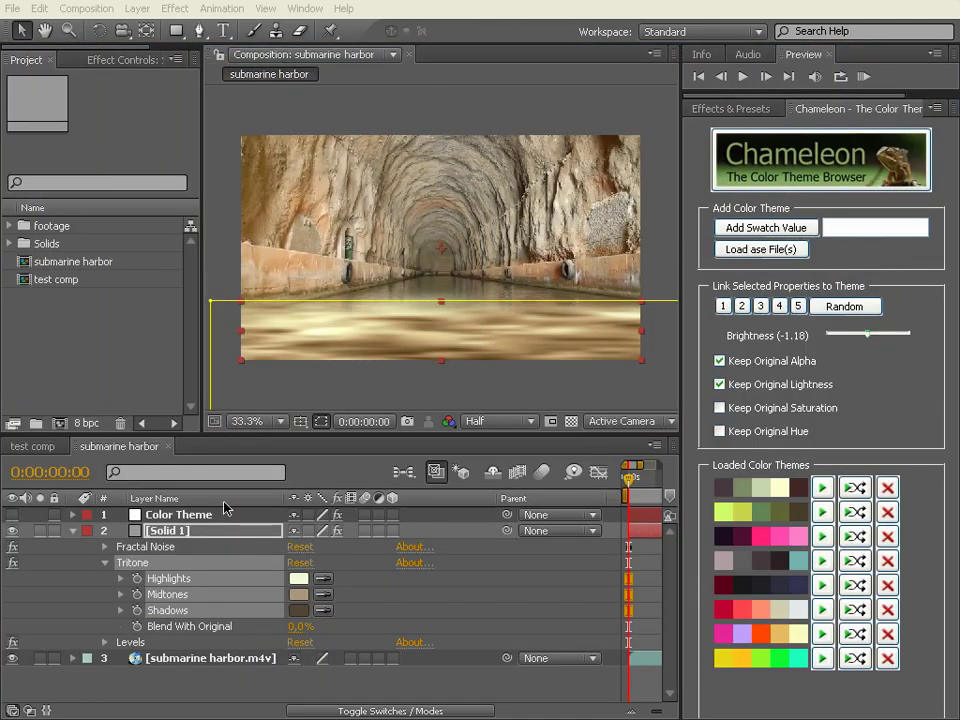
# Step: Apply the Rebel CC animation preset to the submarine harbor.m4v layer and reveal the layer's effects in the timeline
pyautogui.click(178, 663)
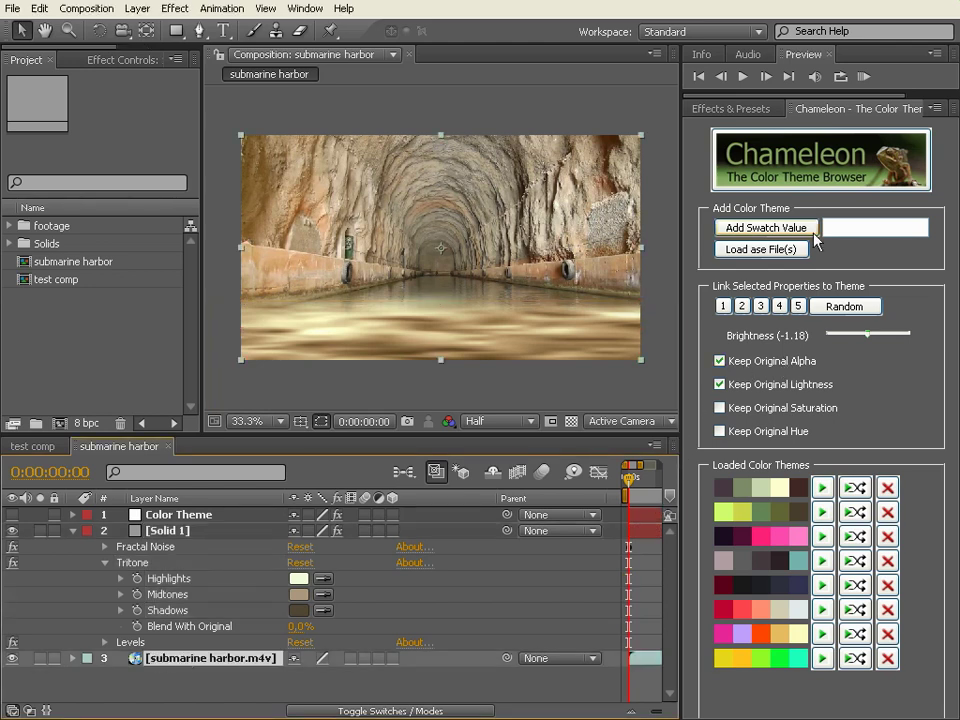
pyautogui.click(740, 109)
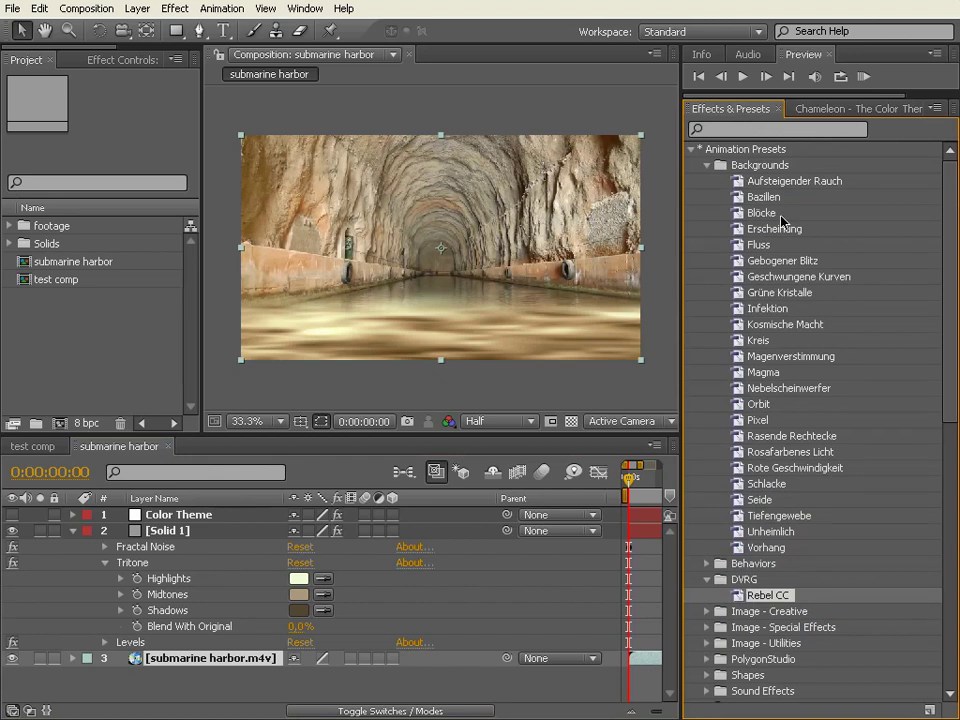
pyautogui.doubleClick(766, 596)
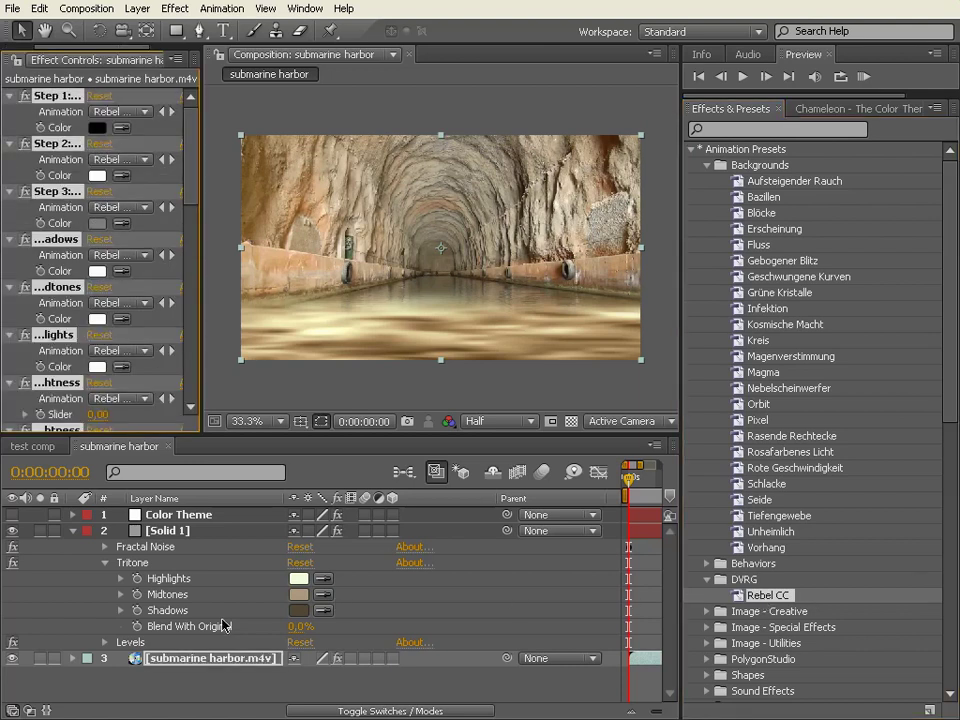
pyautogui.click(73, 658)
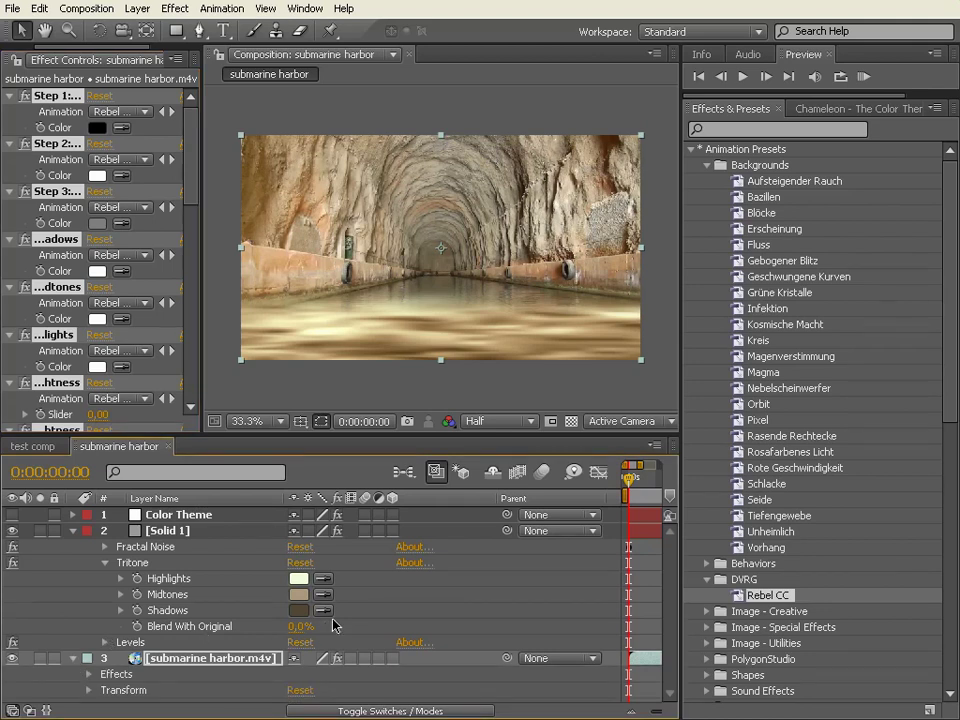
pyautogui.click(89, 674)
pyautogui.scroll(-3, 207, 598)
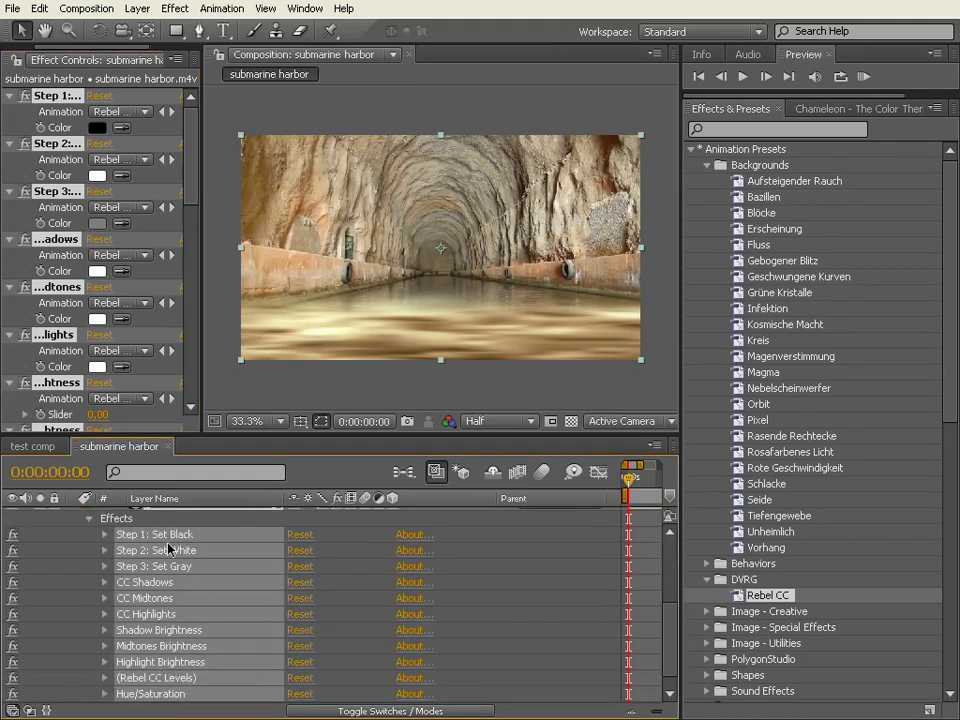
# Step: Examine the Set Black, Set White, Set Gray and CC Shadows effects of the Rebel CC preset on the submarine harbor.m4v layer
pyautogui.scroll(2, 215, 600)
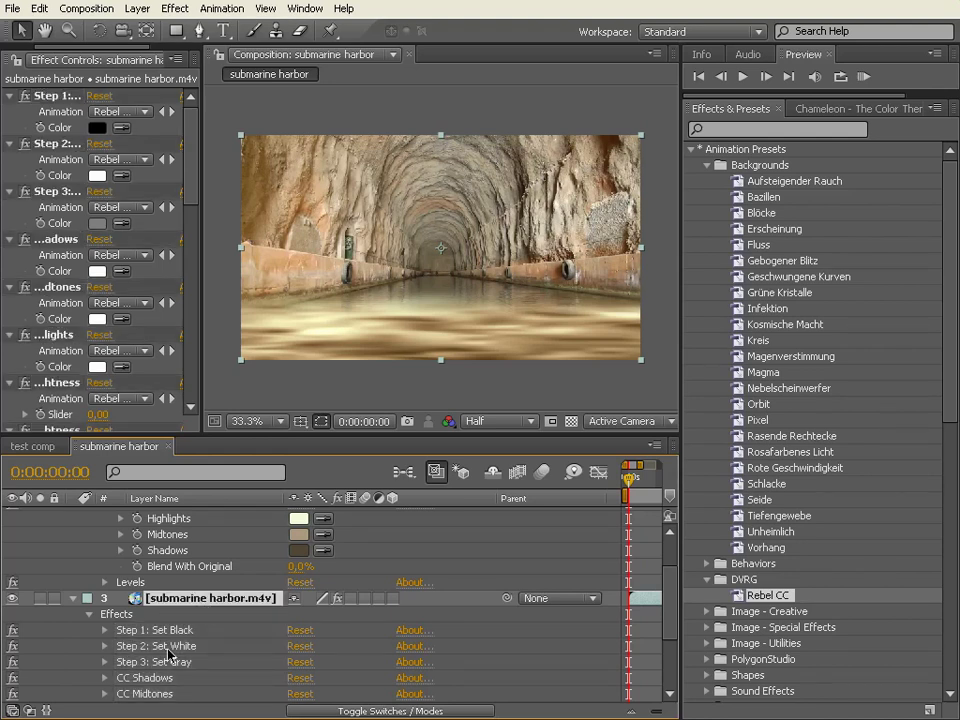
pyautogui.scroll(-1, 150, 620)
pyautogui.click(157, 584)
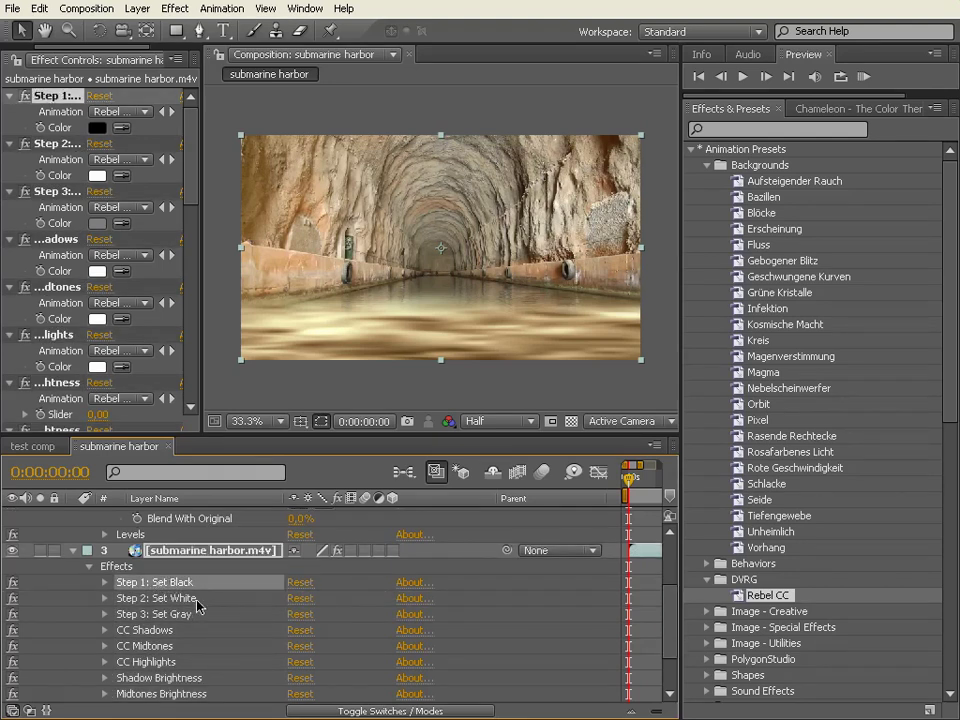
pyautogui.click(183, 598)
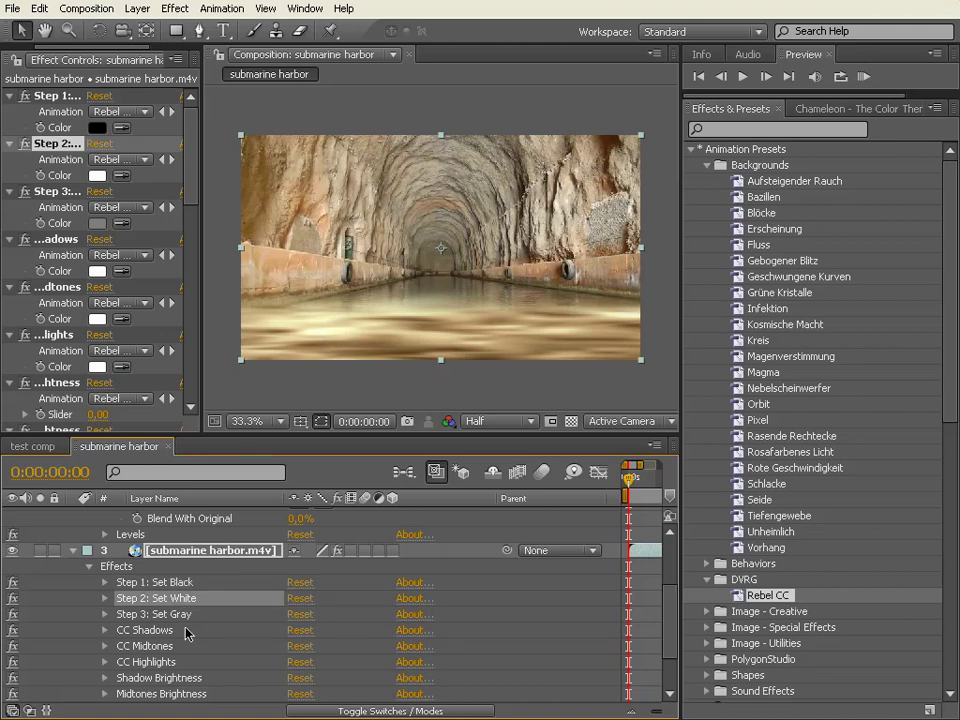
pyautogui.click(185, 613)
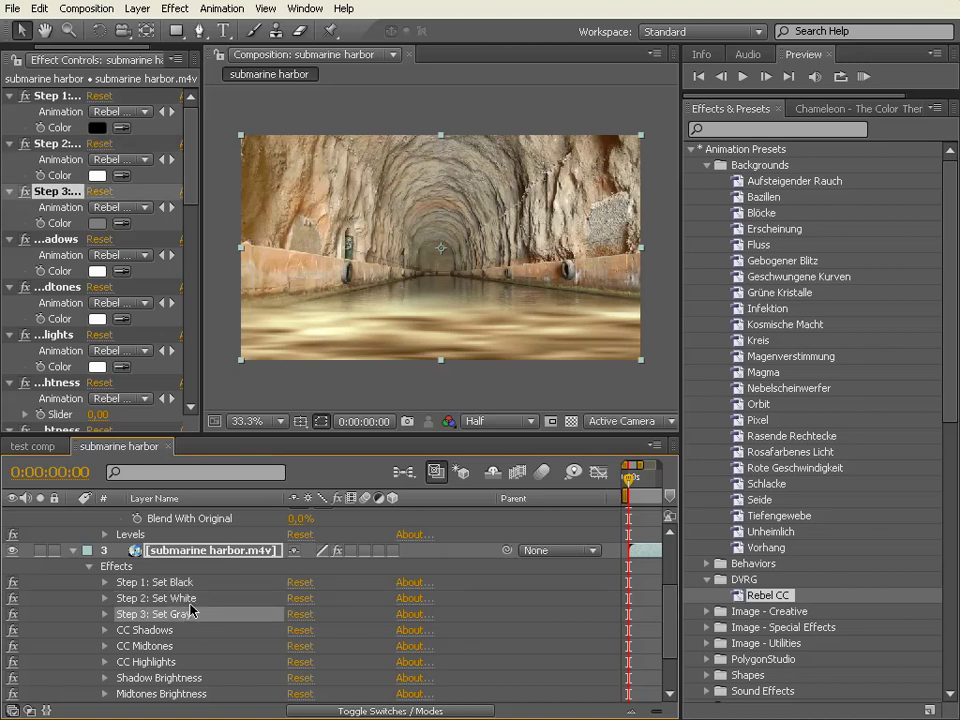
pyautogui.click(155, 632)
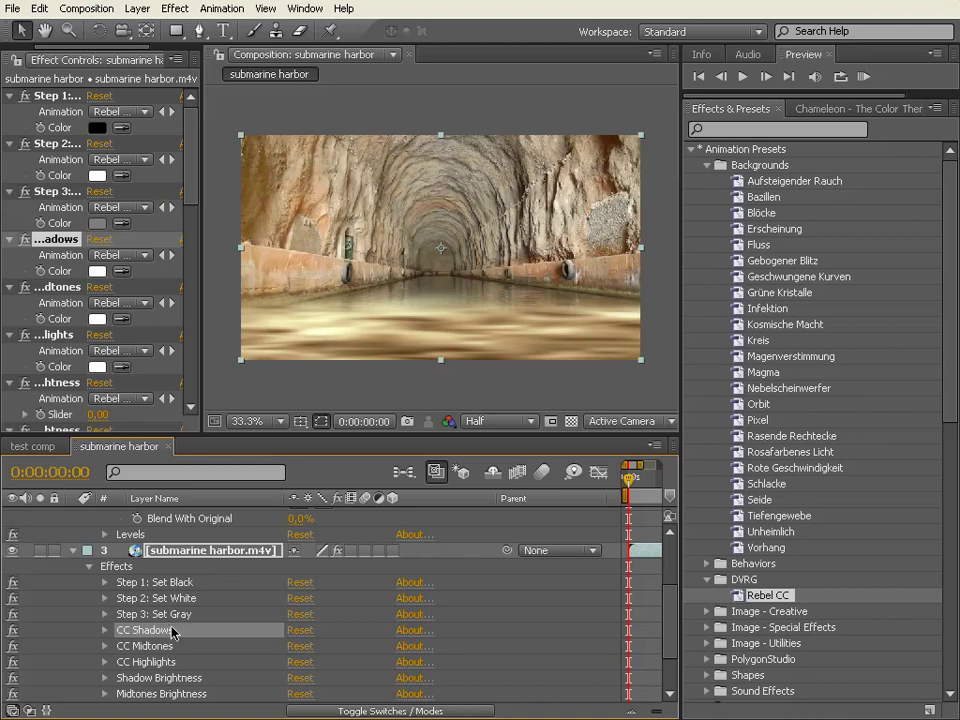
# Step: Expand CC Shadows, CC Midtones and CC Highlights in the timeline and select all three Color properties together
pyautogui.click(104, 630)
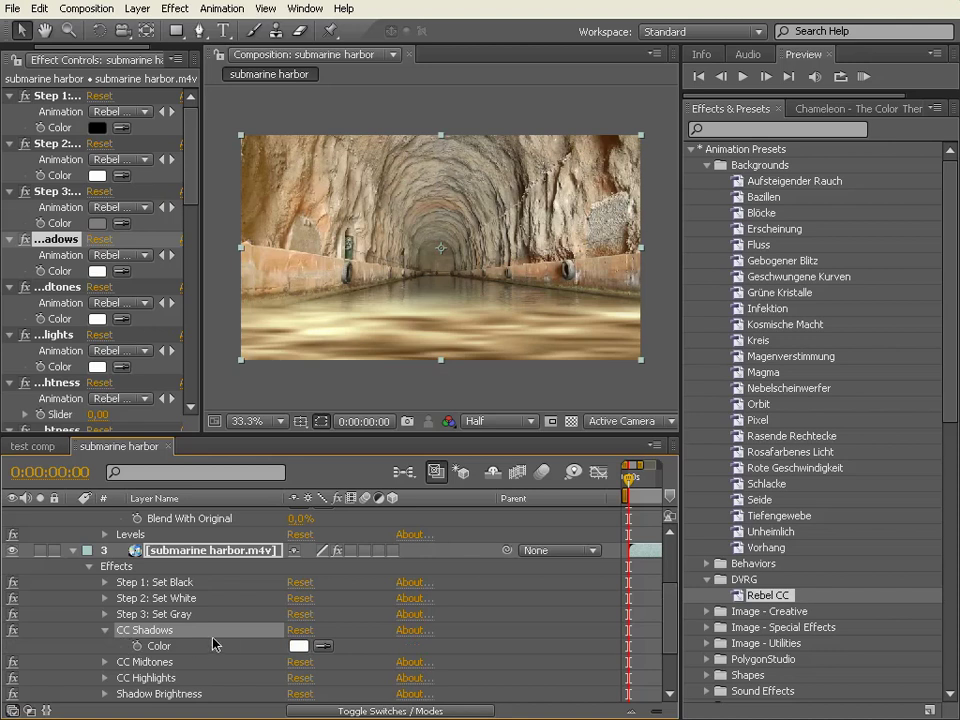
pyautogui.click(104, 662)
pyautogui.scroll(-1, 164, 662)
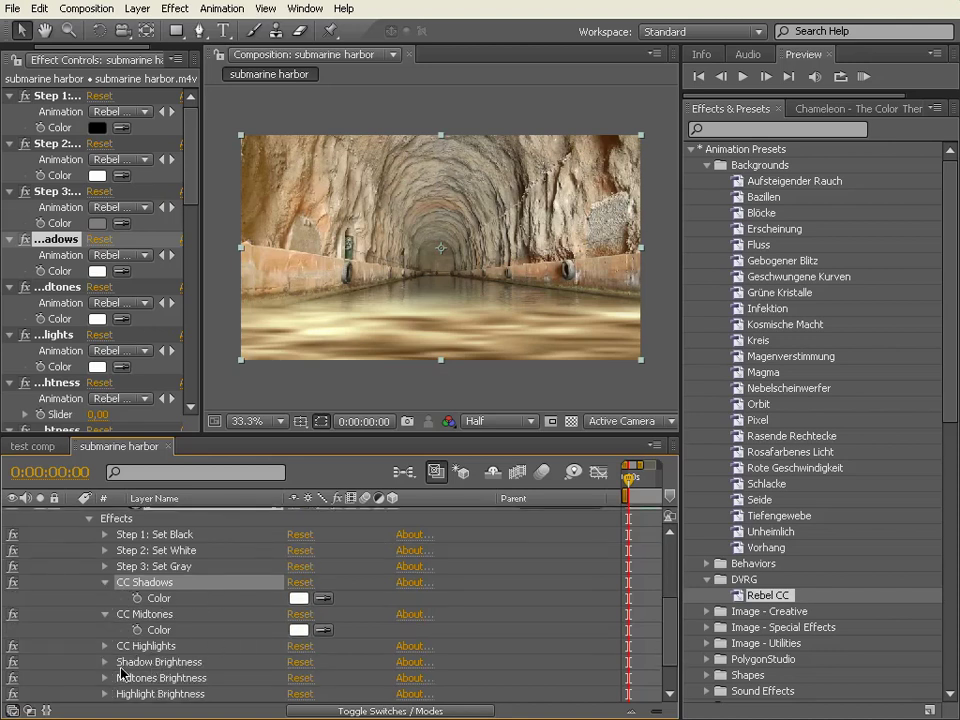
pyautogui.click(104, 646)
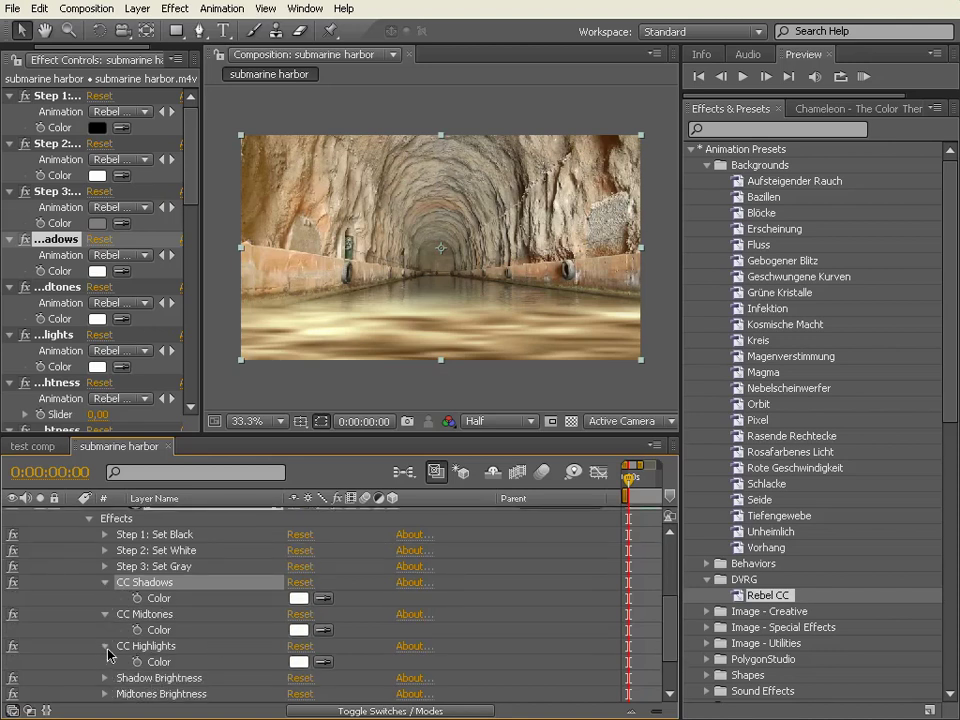
pyautogui.click(160, 598)
pyautogui.keyDown('shift'); pyautogui.click(160, 630); pyautogui.keyUp('shift')
pyautogui.keyDown('shift'); pyautogui.click(164, 663); pyautogui.keyUp('shift')
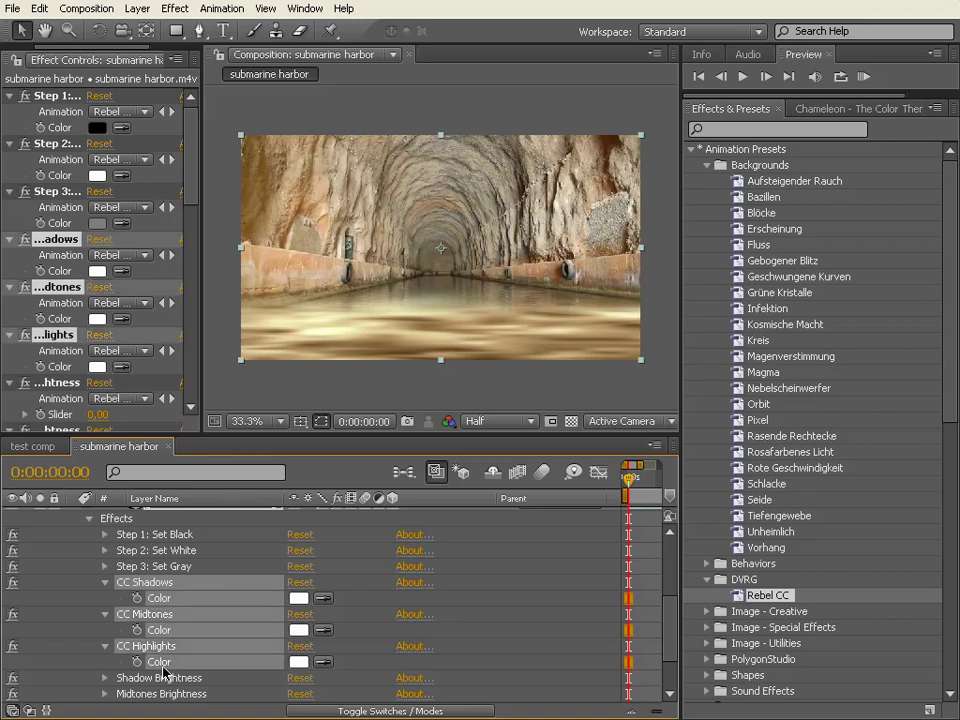
# Step: In Chameleon, link the three selected CC colors randomly to the theme and repeat with Keep Original Lightness disabled
pyautogui.click(838, 110)
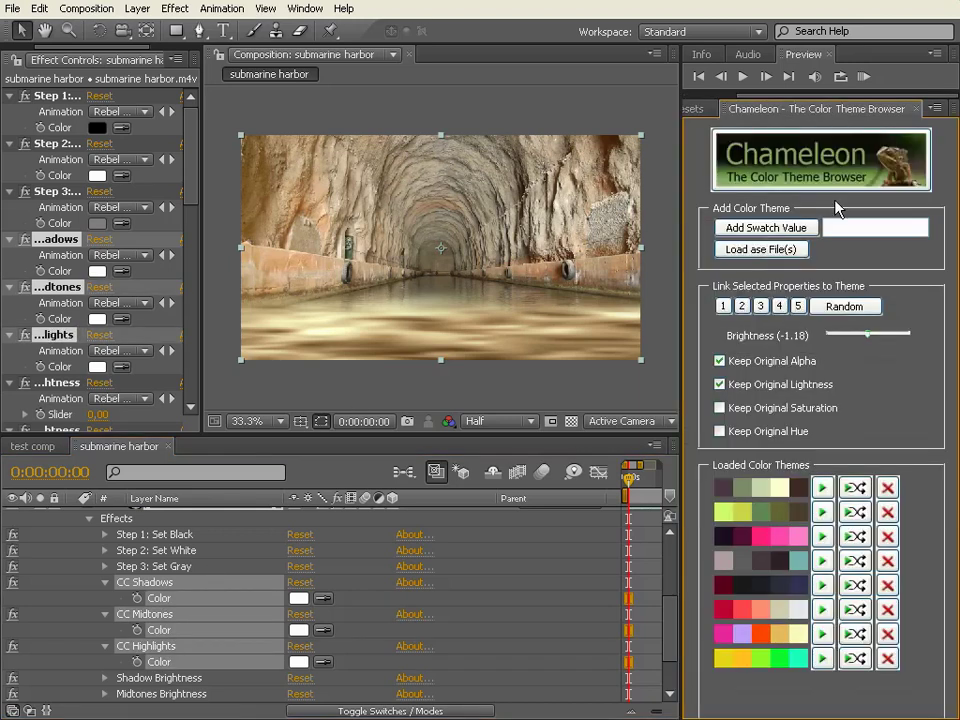
pyautogui.click(846, 308)
pyautogui.click(719, 385)
pyautogui.moveTo(868, 342); pyautogui.dragTo(866, 342)
pyautogui.click(843, 309)
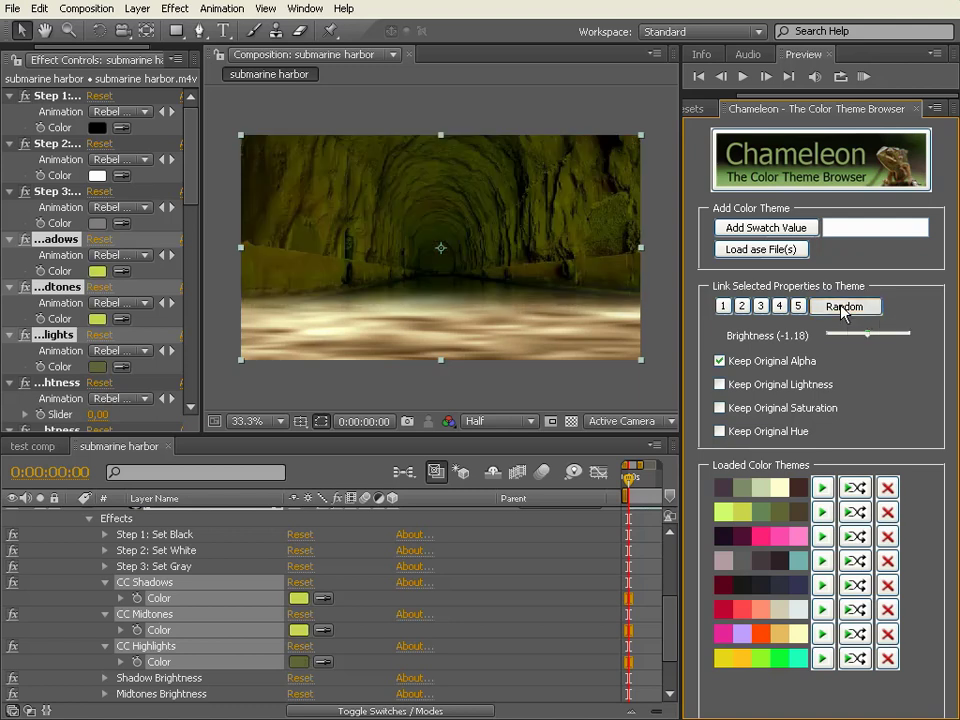
# Step: Relink the selected CC colors randomly six more times and once again with Brightness set to 71.76
pyautogui.click(843, 309)
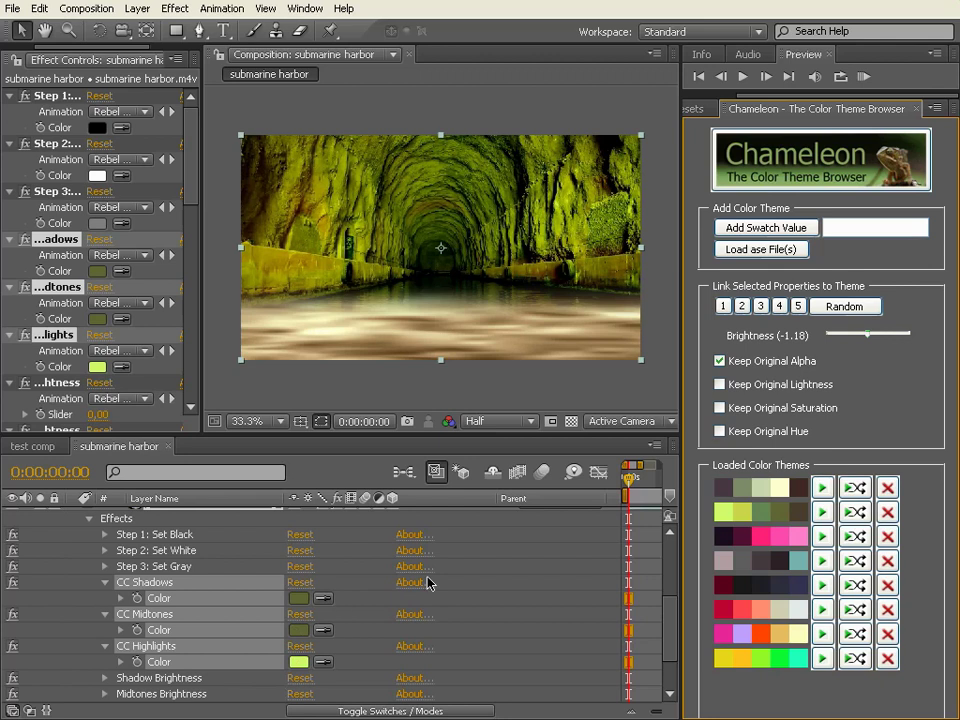
pyautogui.click(843, 307)
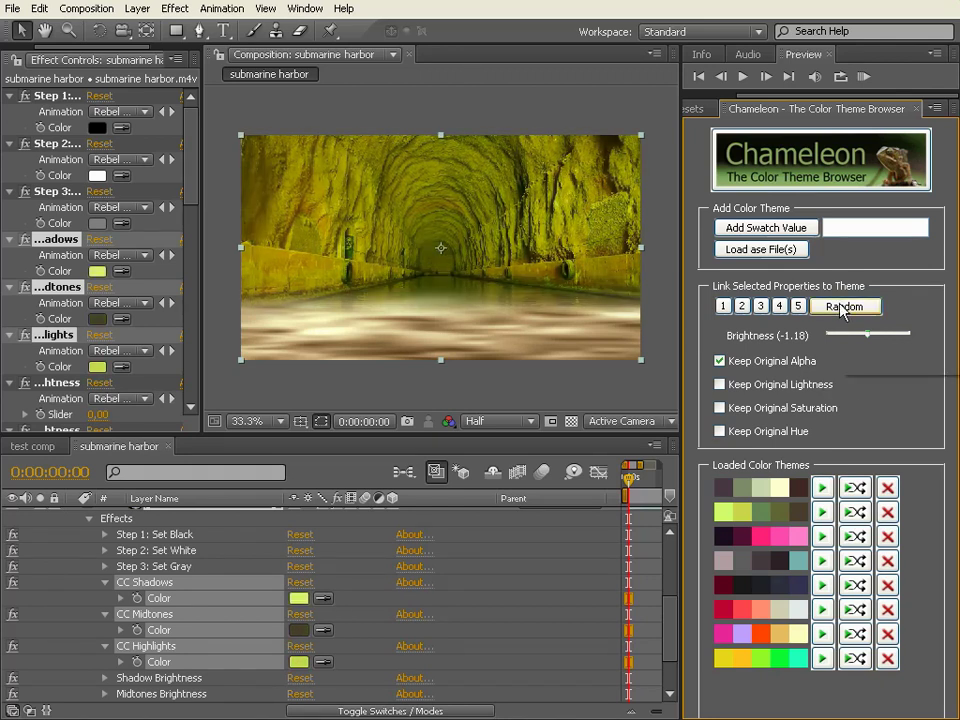
pyautogui.click(843, 309)
pyautogui.click(844, 310)
pyautogui.click(845, 312)
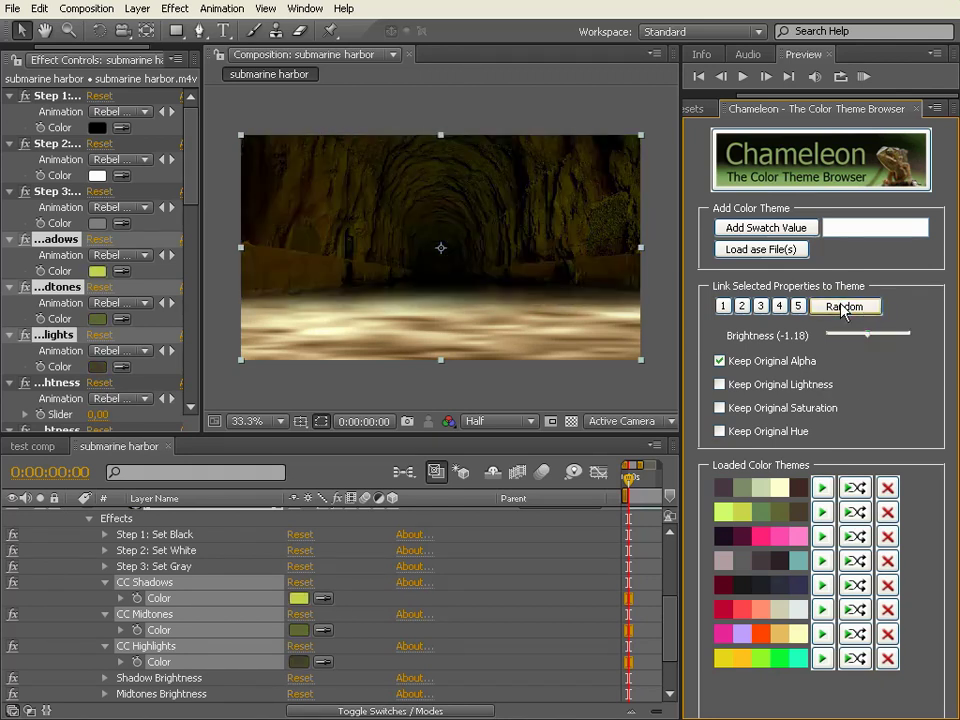
pyautogui.click(843, 310)
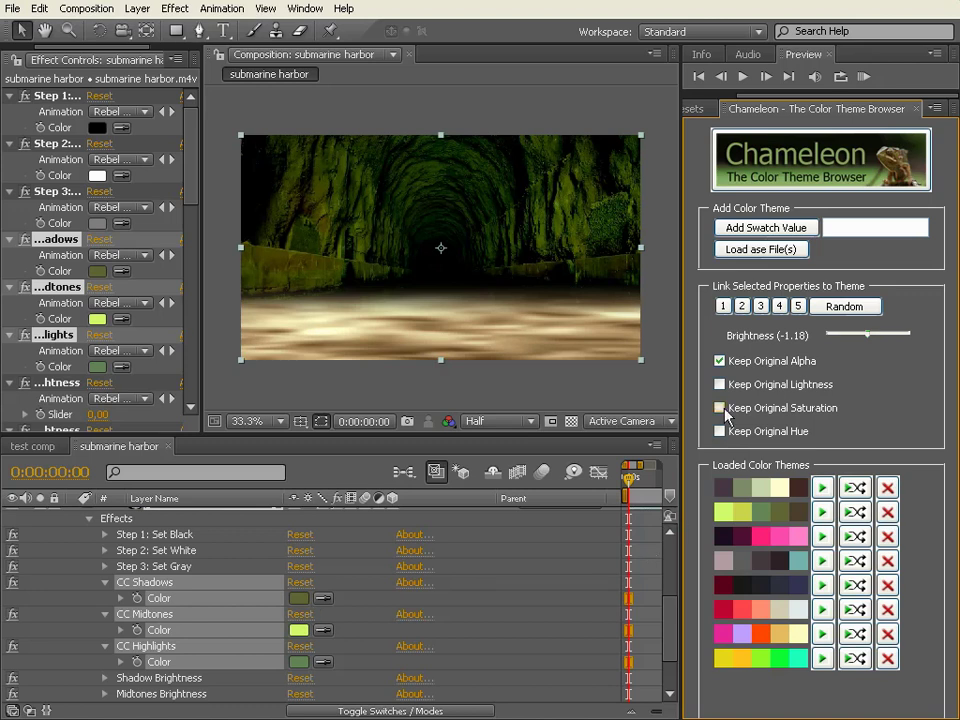
pyautogui.moveTo(870, 343); pyautogui.dragTo(899, 343)
pyautogui.click(843, 308)
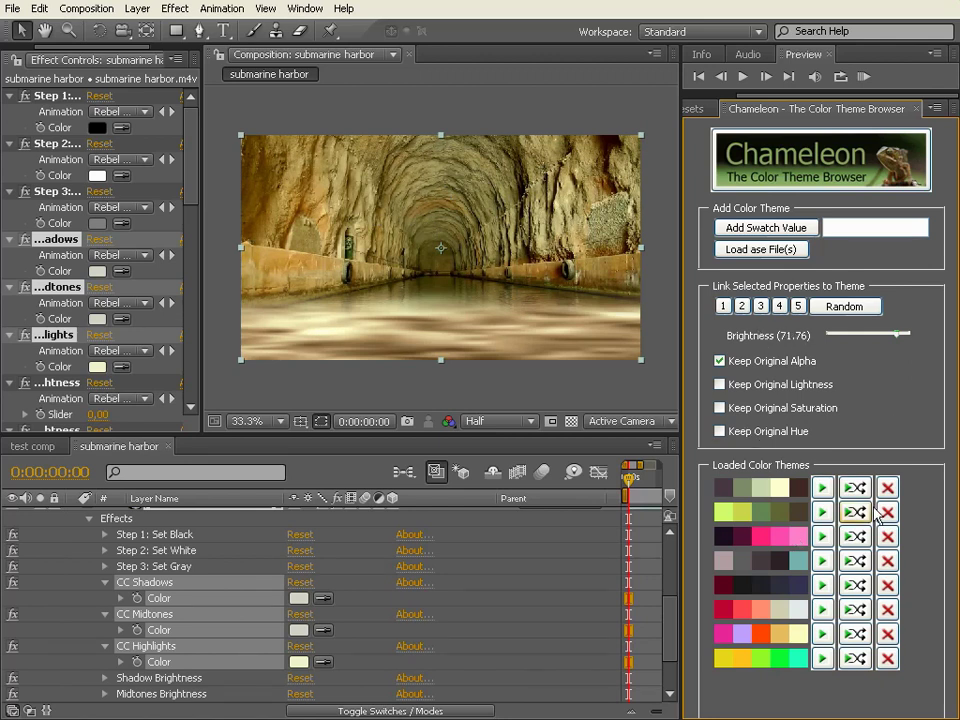
# Step: Apply the first, second and third loaded color themes, followed by three shuffled versions of the third theme
pyautogui.click(822, 488)
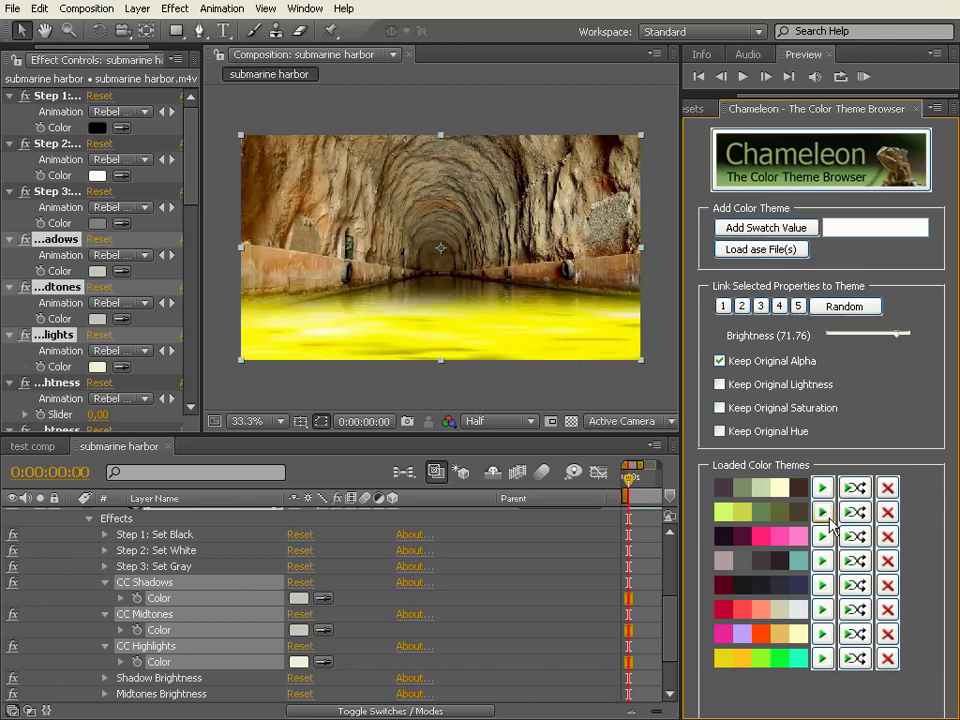
pyautogui.click(822, 512)
pyautogui.click(821, 538)
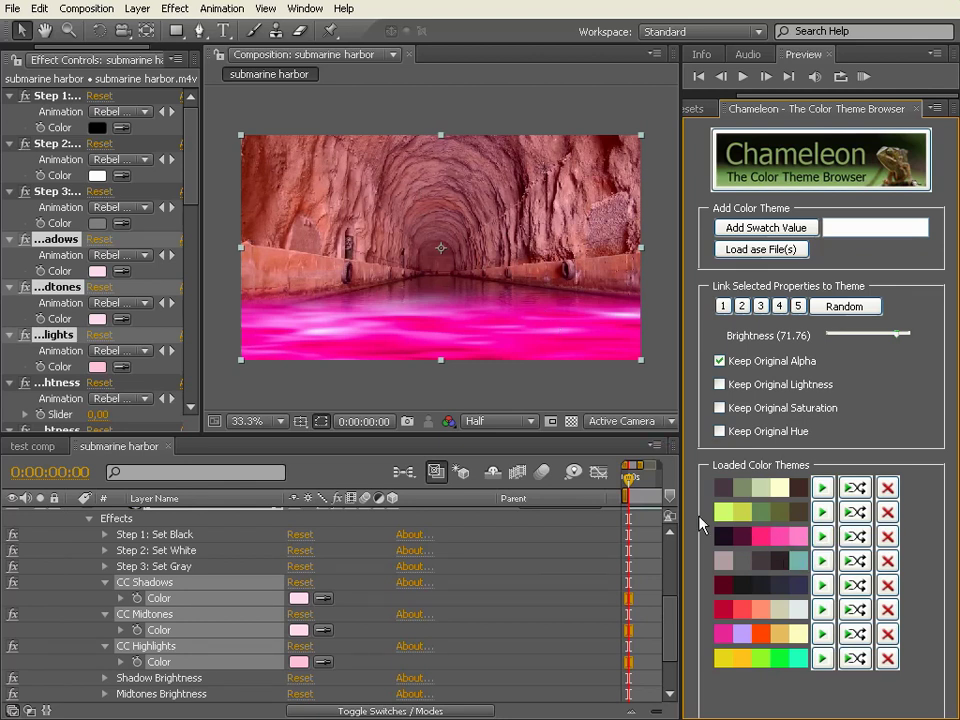
pyautogui.click(852, 545)
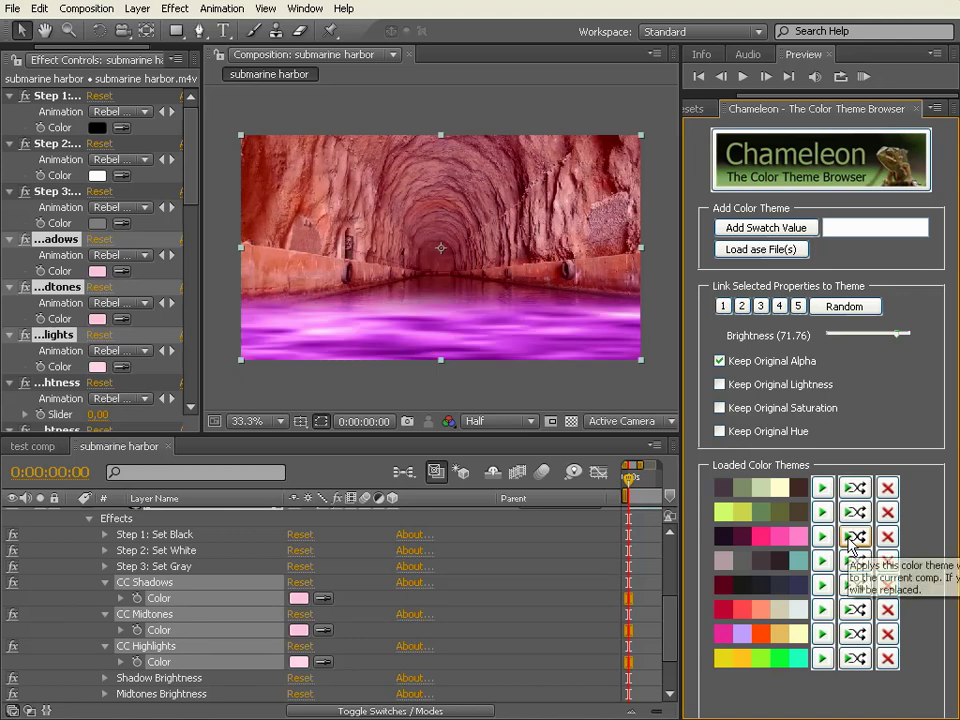
pyautogui.click(852, 545)
pyautogui.click(852, 545)
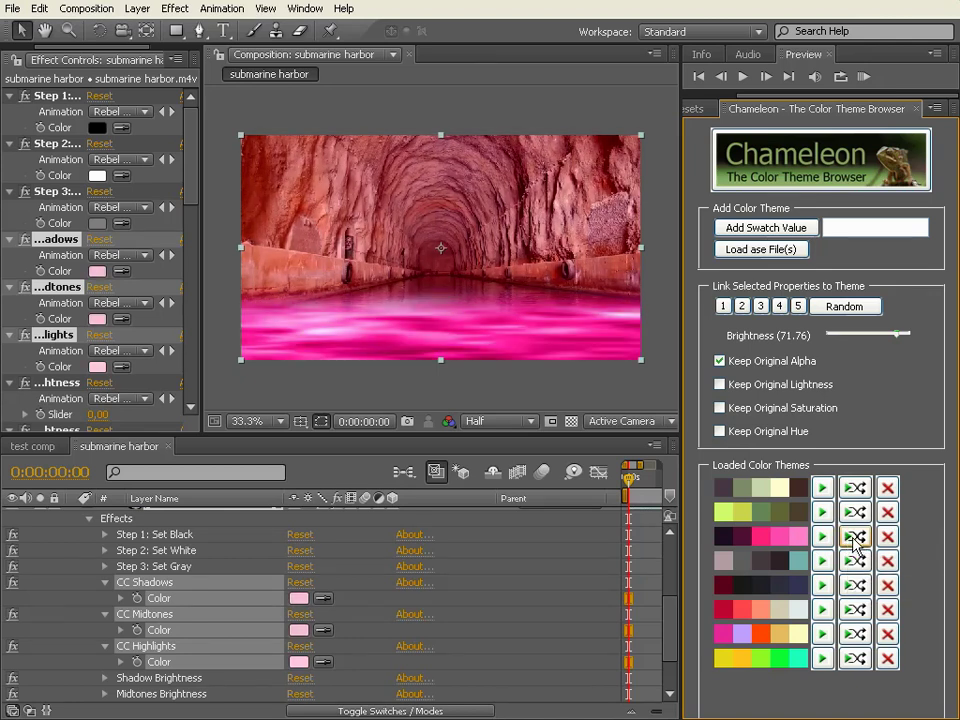
# Step: Apply shuffled versions of the fifth and sixth loaded themes twice each and of the last theme three times
pyautogui.click(853, 585)
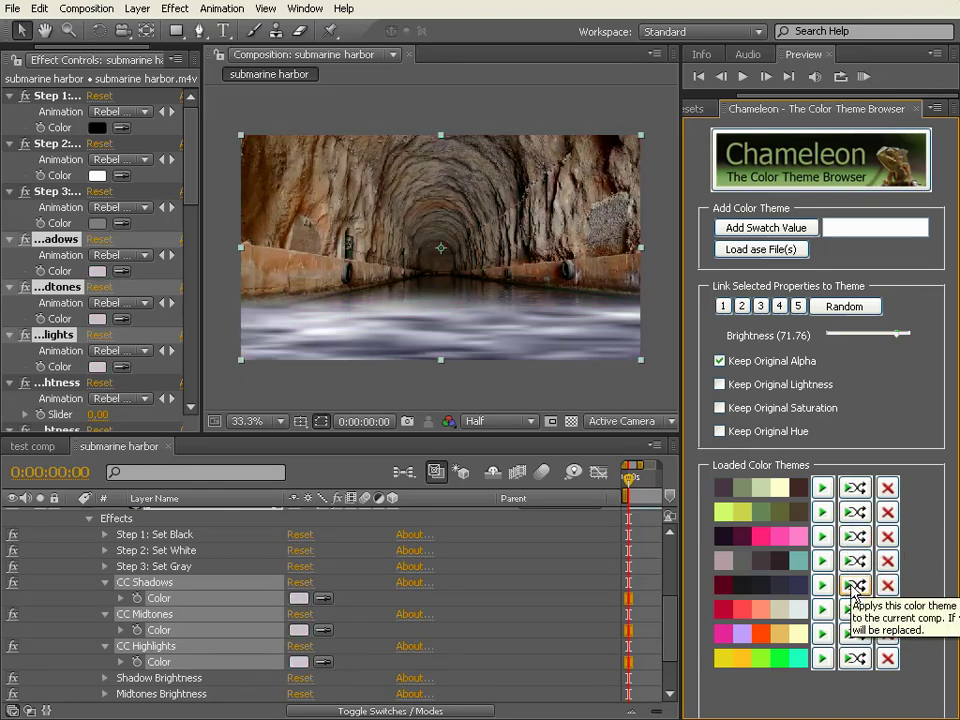
pyautogui.click(853, 587)
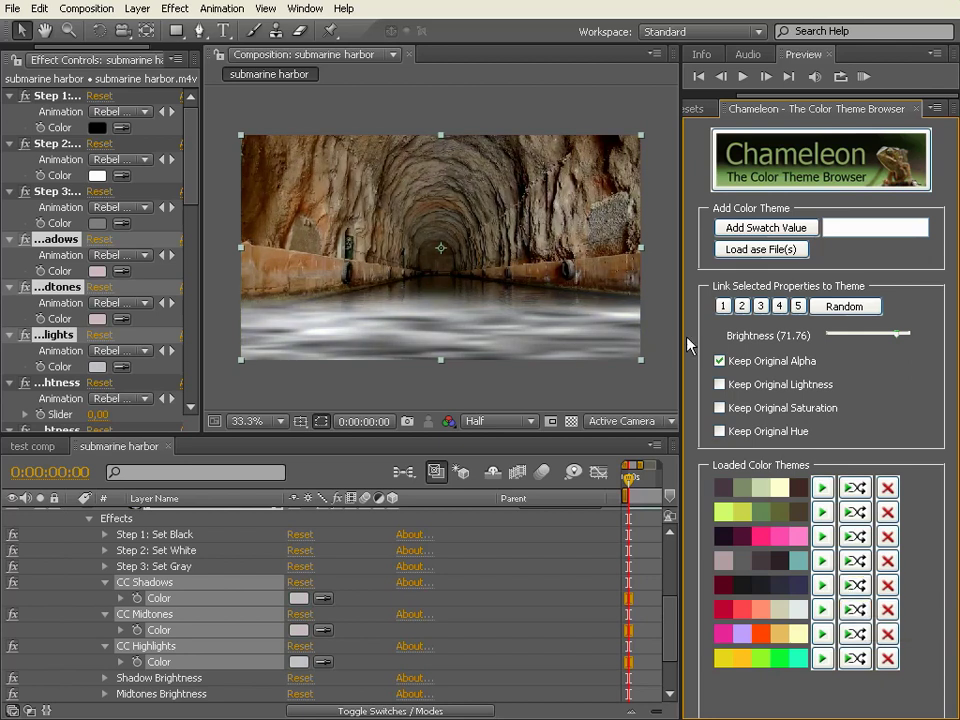
pyautogui.click(854, 612)
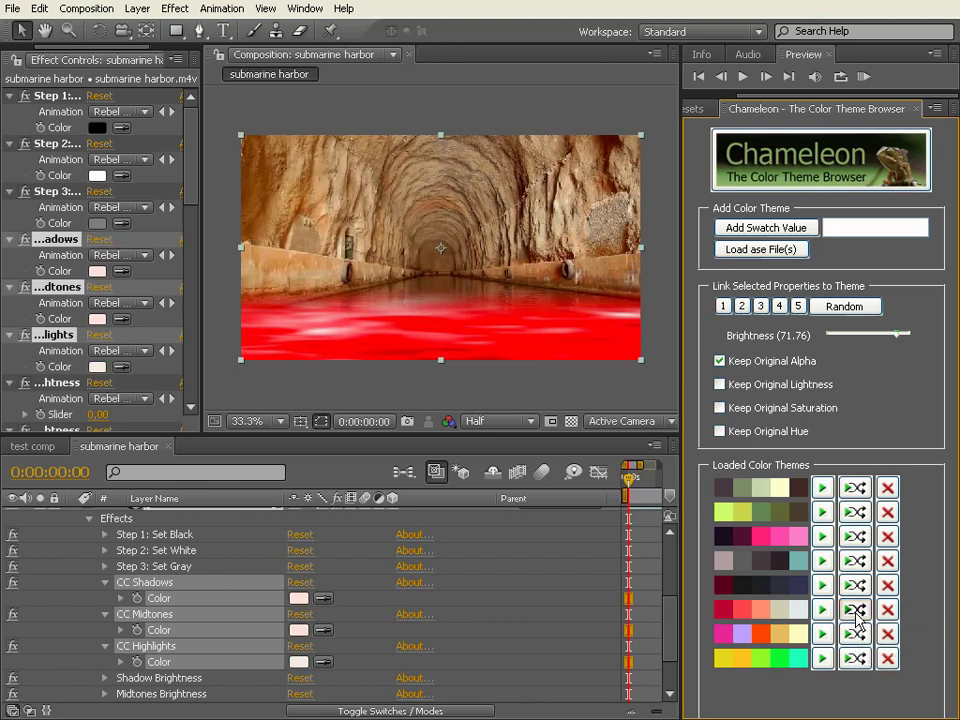
pyautogui.click(856, 612)
pyautogui.click(856, 658)
pyautogui.click(856, 658)
pyautogui.click(857, 660)
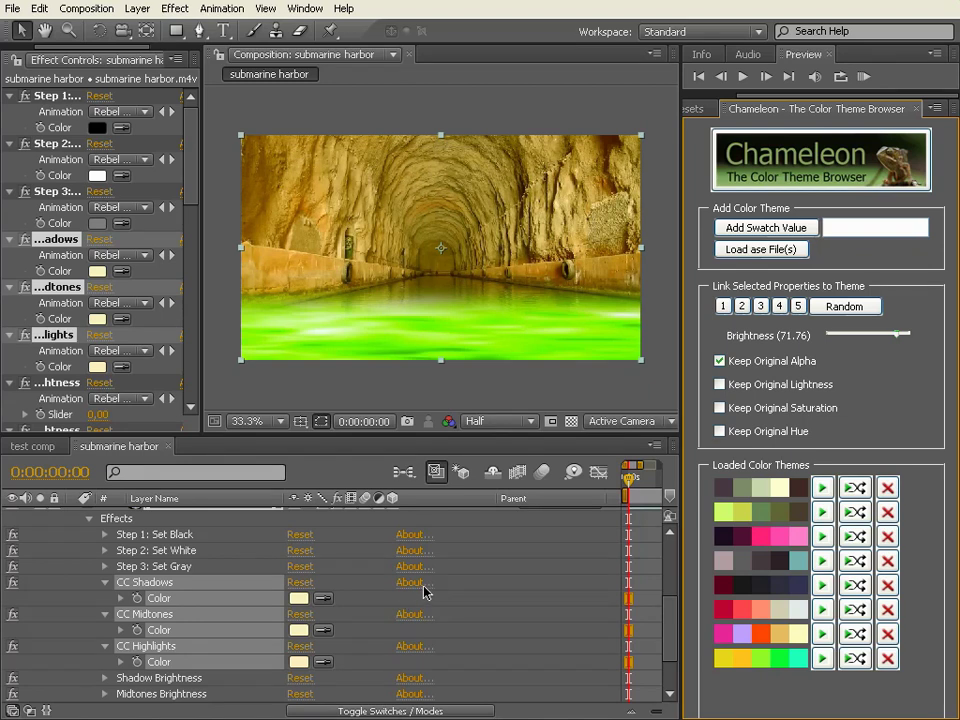
# Step: Link the Tritone Highlights of Solid 1 to theme color 1 with Brightness at -12.94 and Keep Original Lightness enabled
pyautogui.scroll(3, 341, 543)
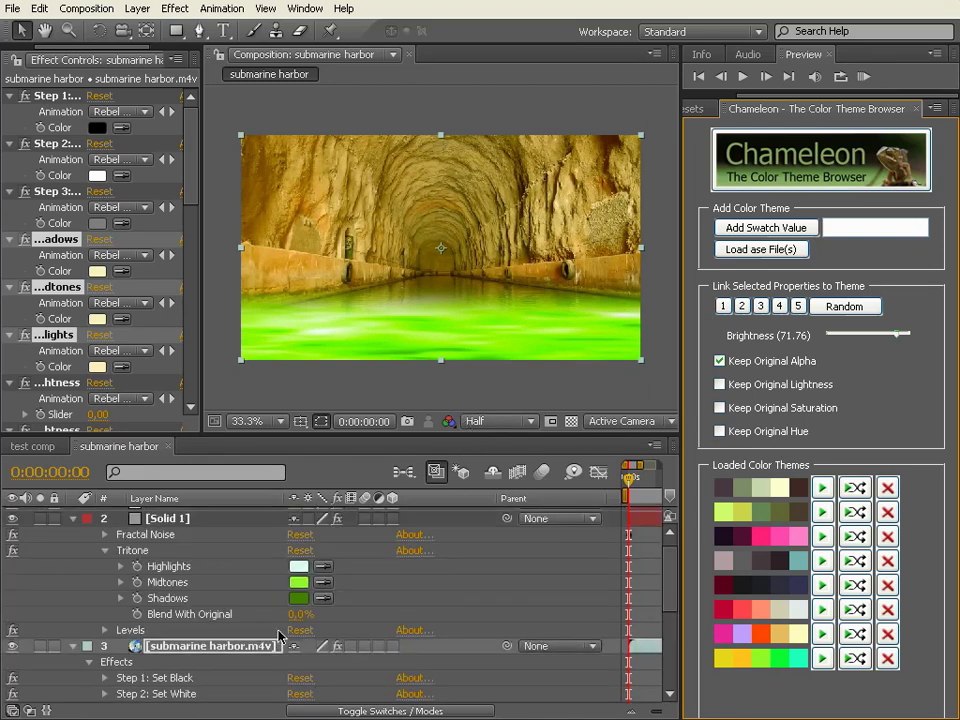
pyautogui.scroll(-1, 315, 624)
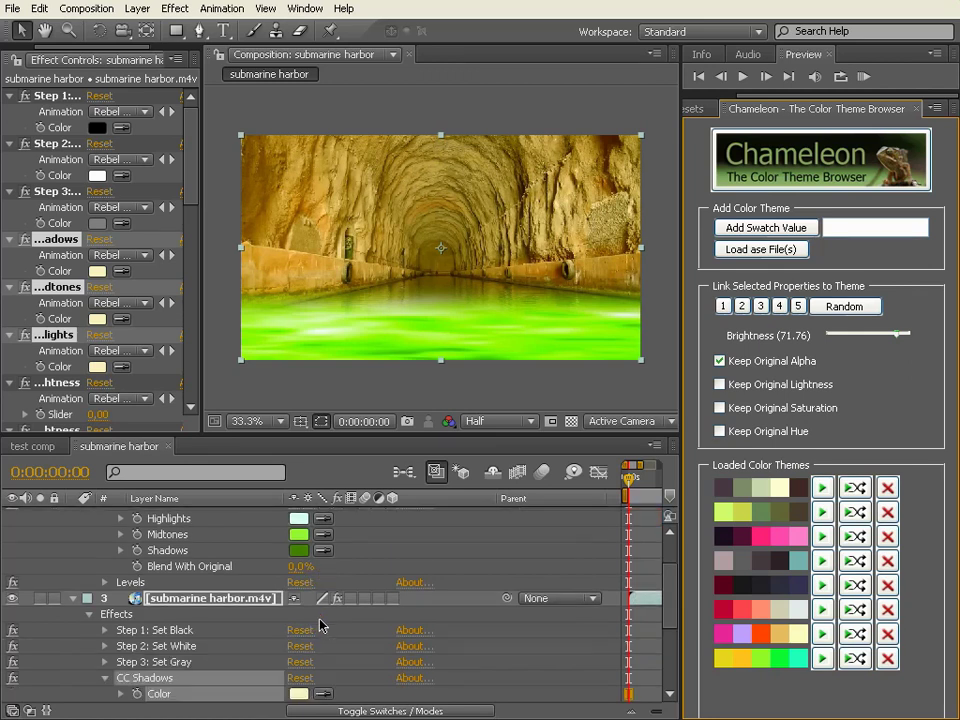
pyautogui.scroll(1, 200, 580)
pyautogui.click(152, 548)
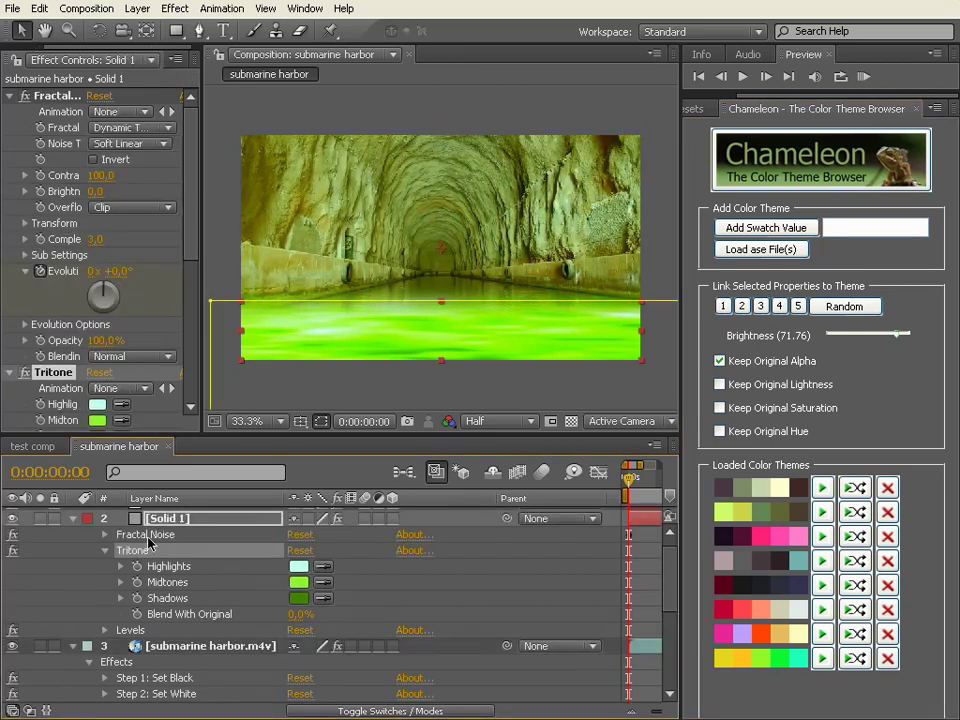
pyautogui.click(166, 566)
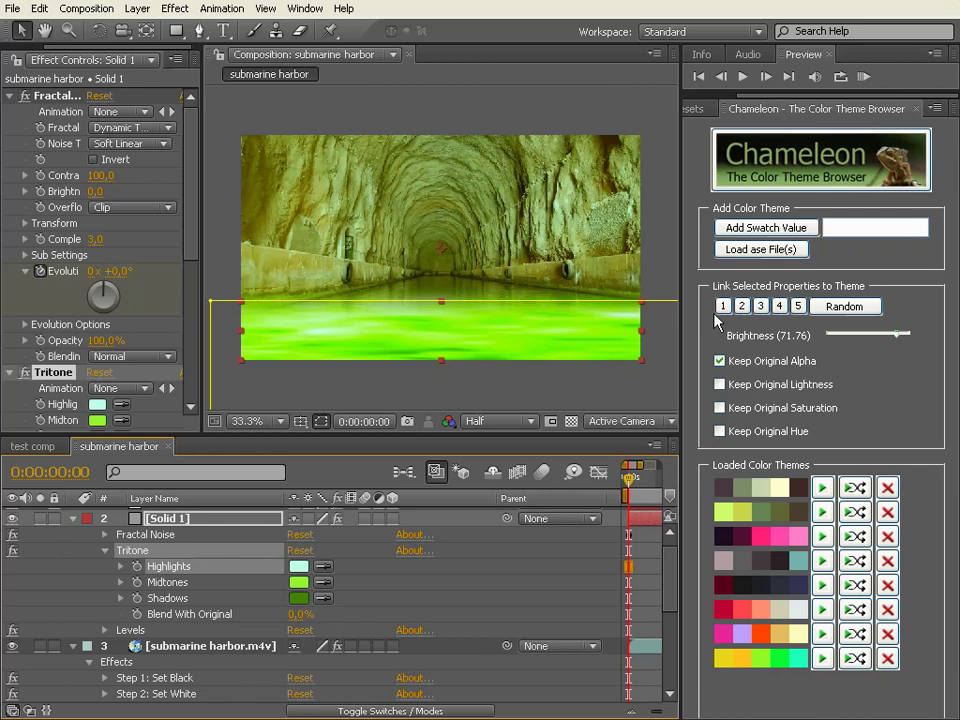
pyautogui.moveTo(890, 335); pyautogui.dragTo(865, 334)
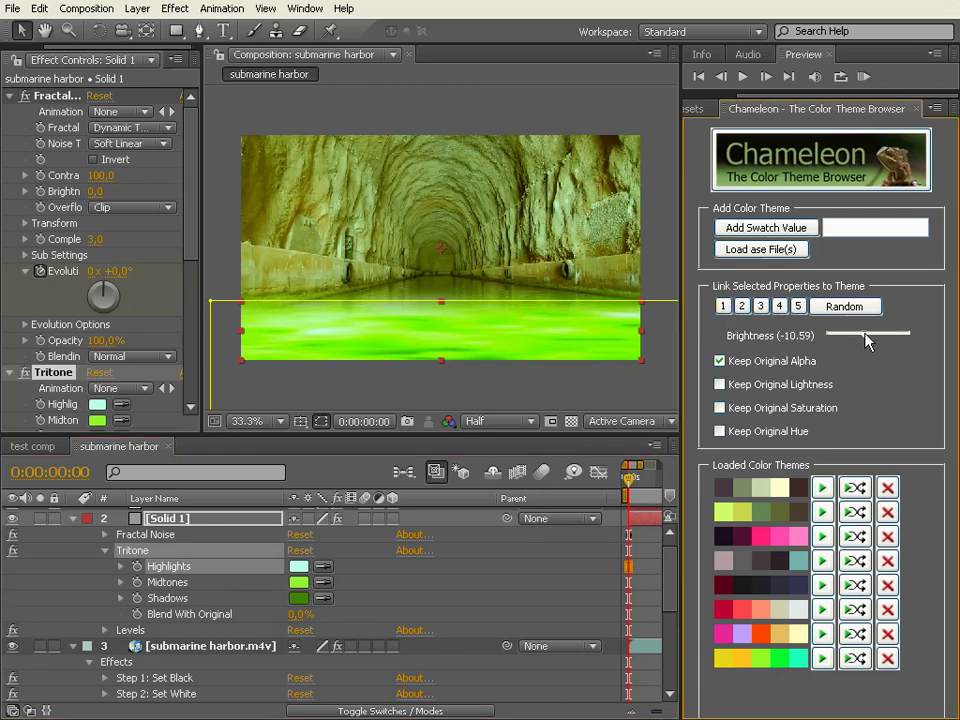
pyautogui.click(721, 385)
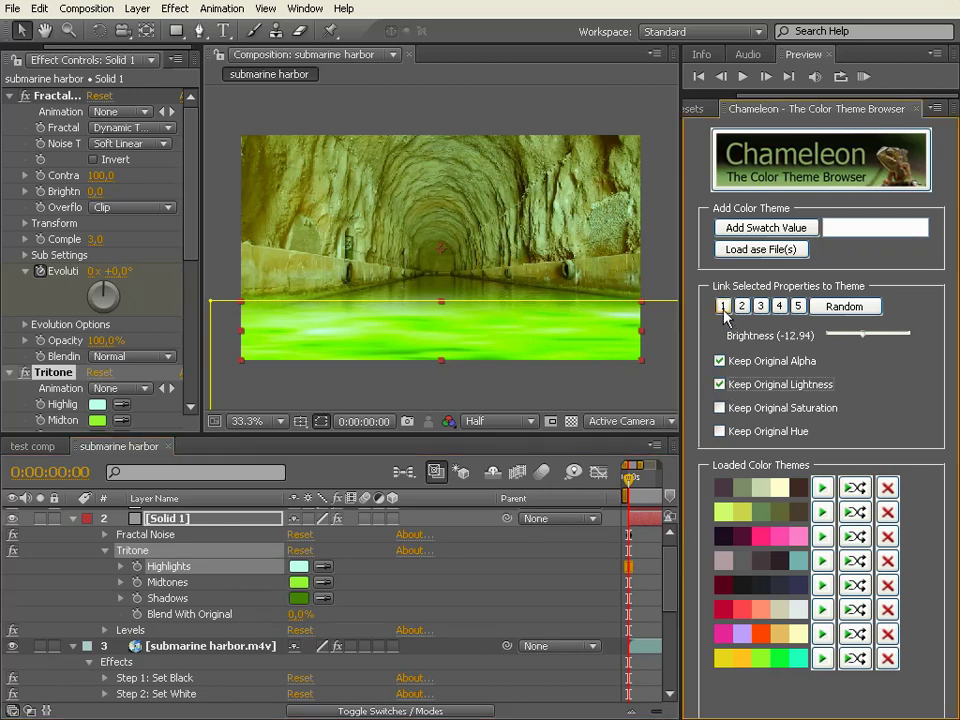
# Step: Link the Tritone Midtones of Solid 1 to the color theme and its Shadows to theme color 3
pyautogui.click(160, 584)
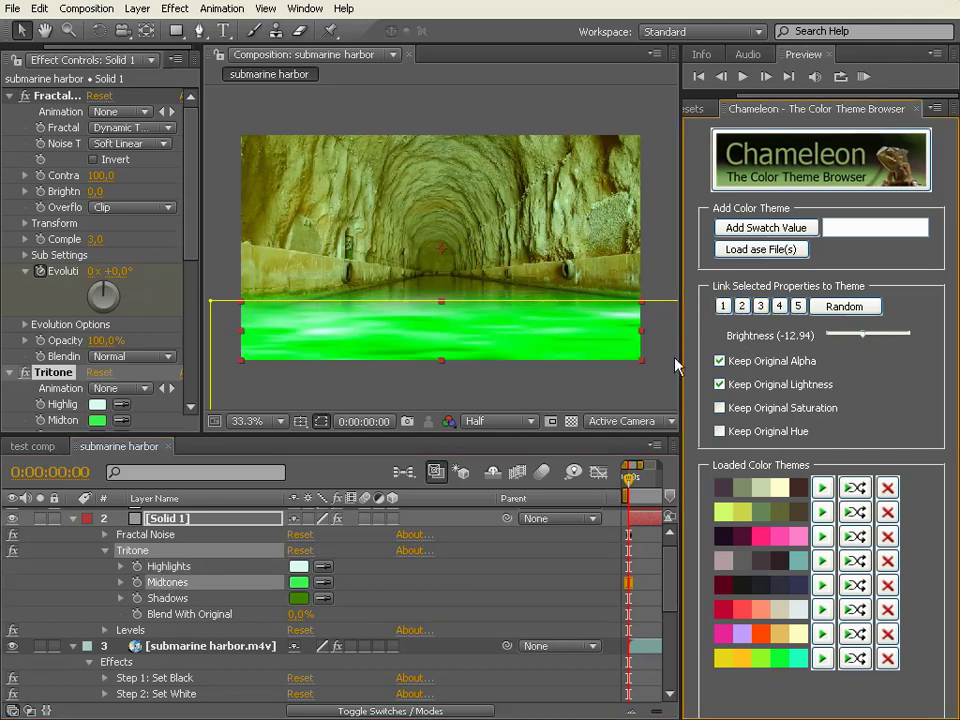
pyautogui.click(166, 598)
pyautogui.click(760, 312)
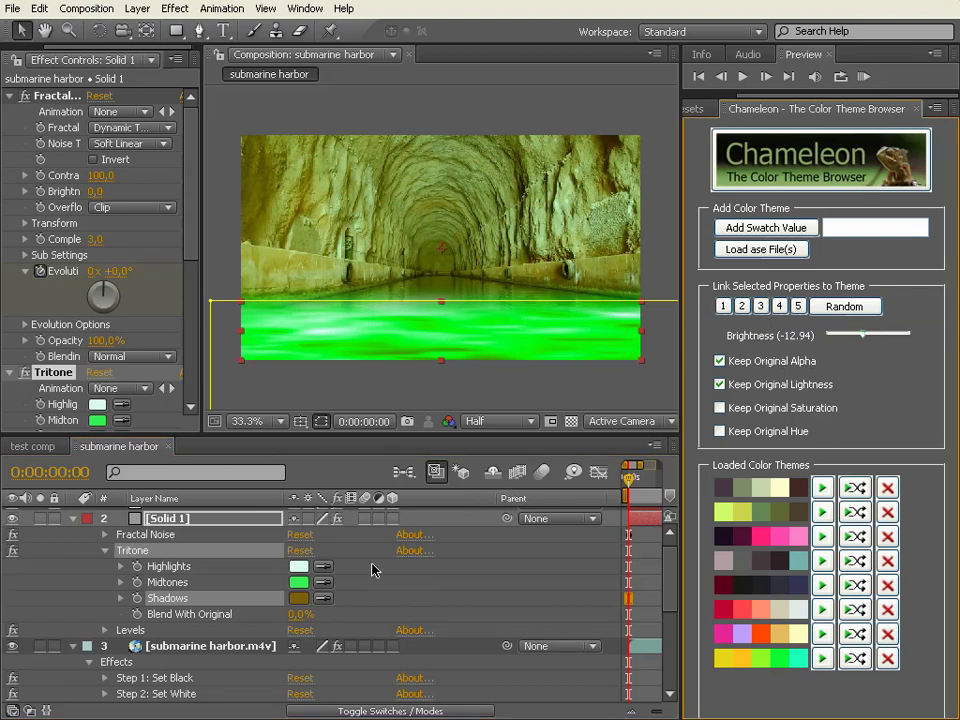
# Step: Link the footage's CC Shadows, CC Midtones and CC Highlights to the theme, Midtones to color 2, with Brightness 71.76 and Keep Original Lightness disabled
pyautogui.scroll(-3, 372, 569)
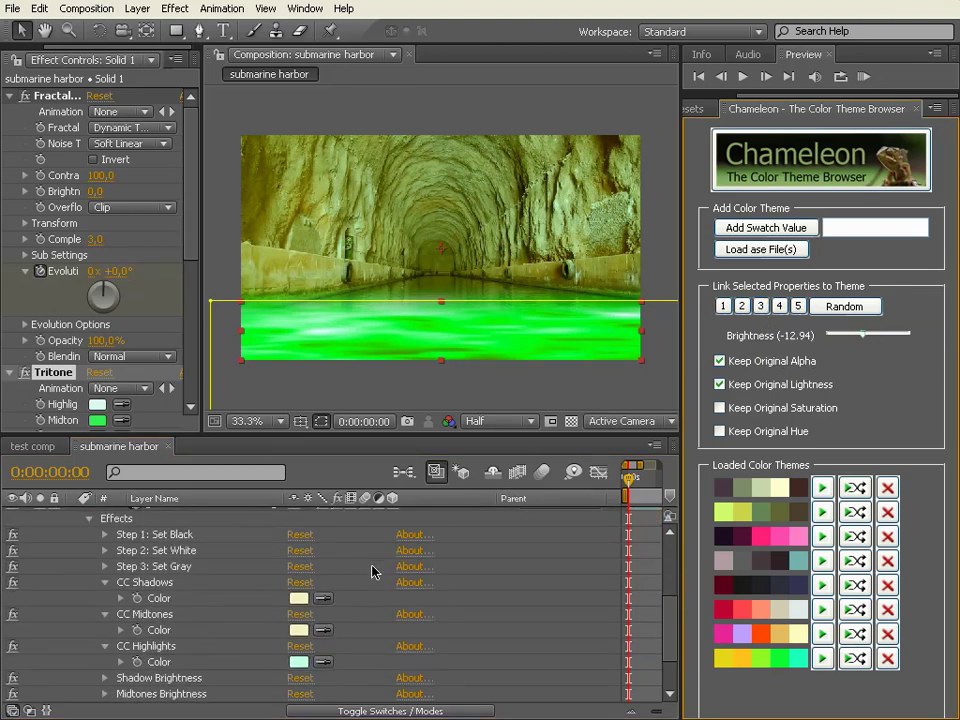
pyautogui.click(160, 583)
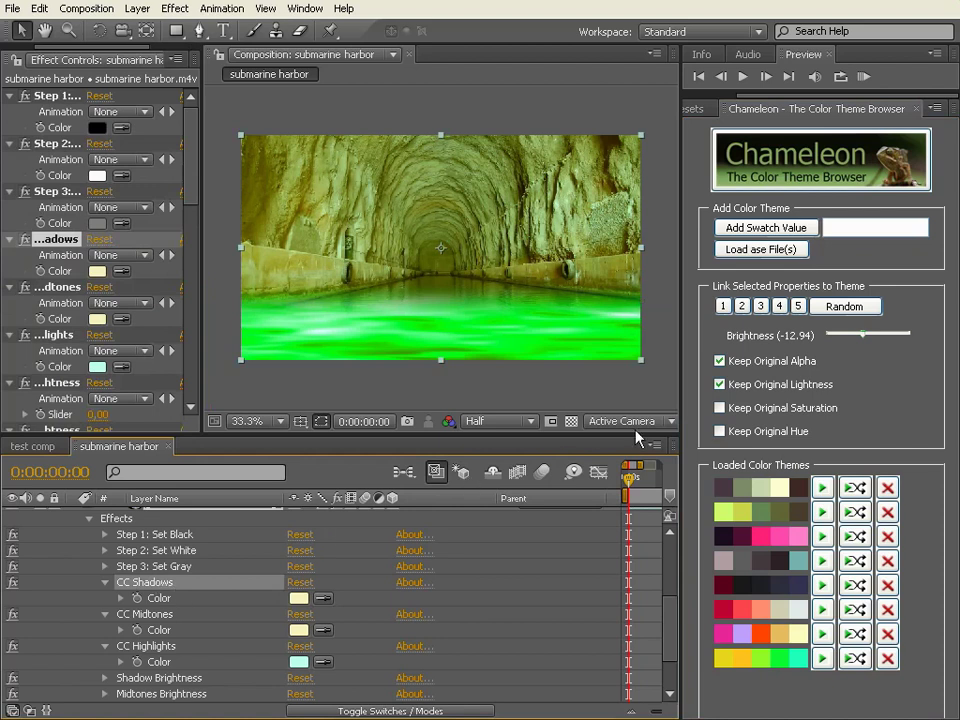
pyautogui.moveTo(862, 340); pyautogui.dragTo(898, 340)
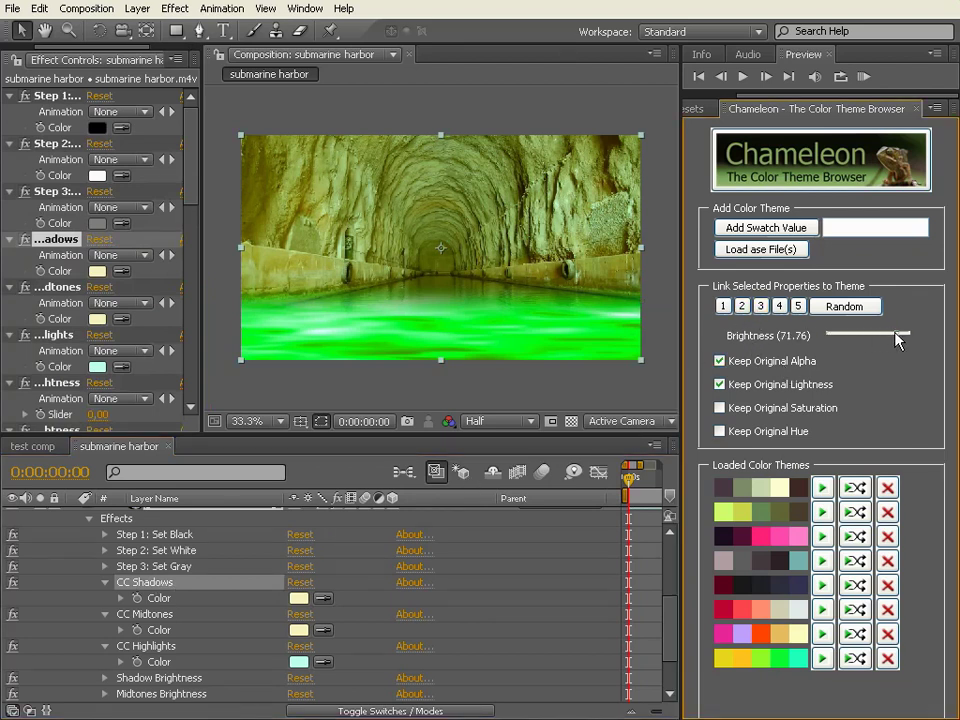
pyautogui.click(721, 386)
pyautogui.click(149, 615)
pyautogui.click(743, 307)
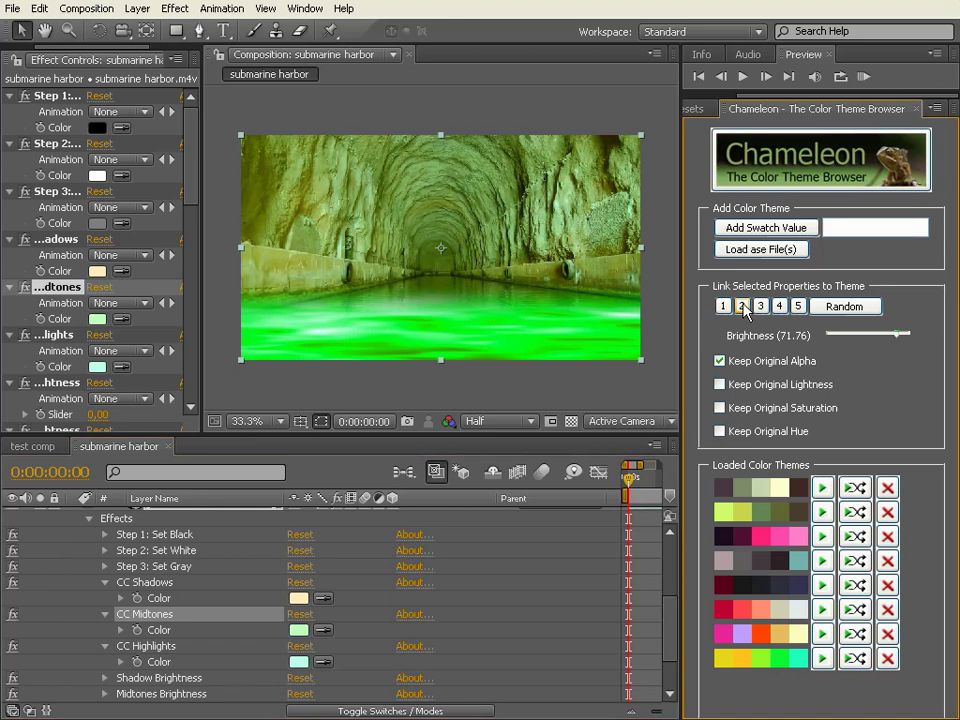
pyautogui.click(165, 645)
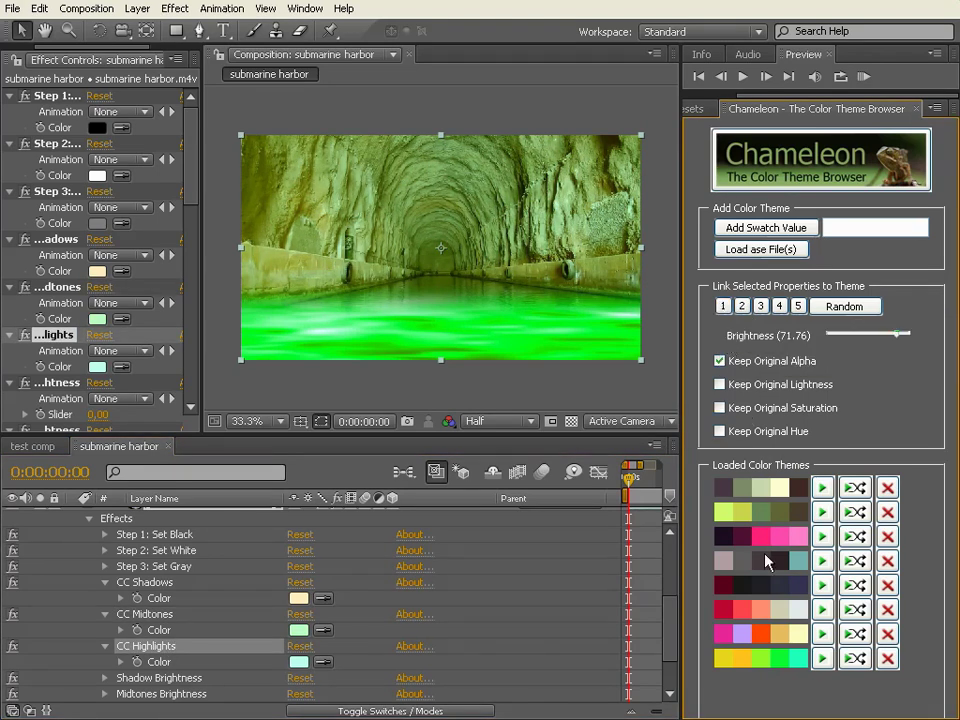
# Step: Apply two shuffled versions of the first loaded color theme and one shuffled version of the third
pyautogui.click(852, 489)
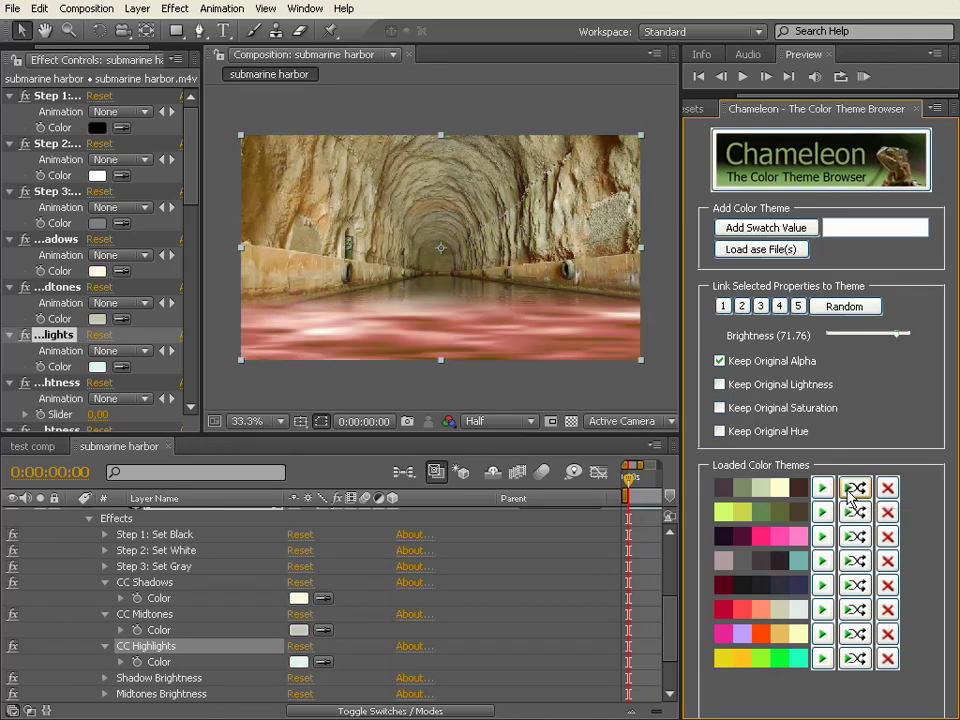
pyautogui.click(852, 489)
pyautogui.click(853, 540)
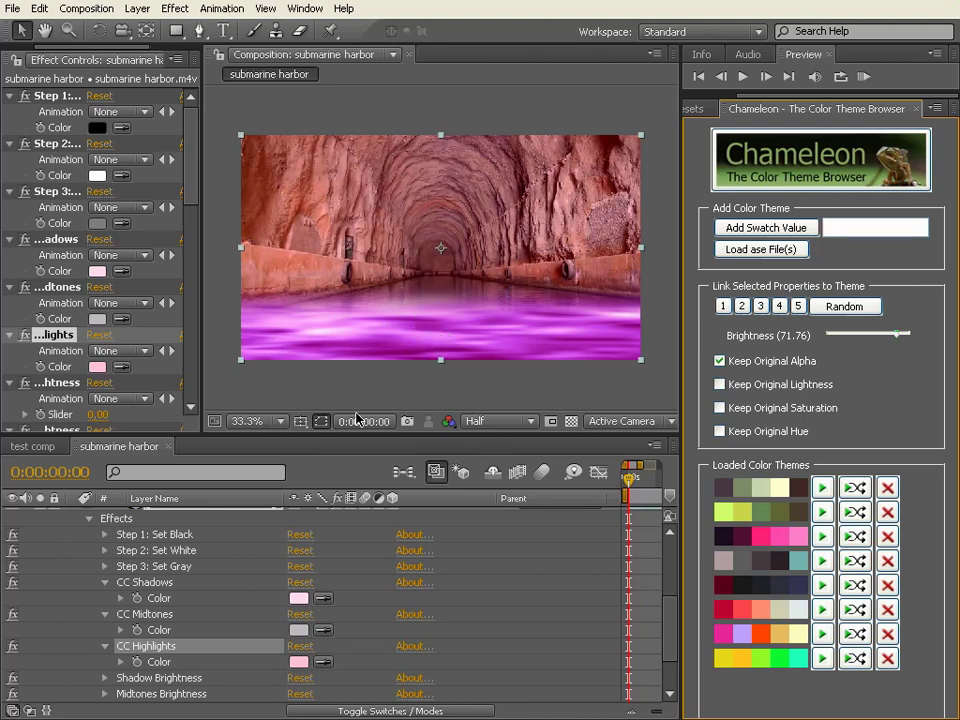
# Step: Collapse the submarine harbor.m4v and Solid 1 layers in the timeline
pyautogui.scroll(4, 400, 636)
pyautogui.scroll(-2, 366, 612)
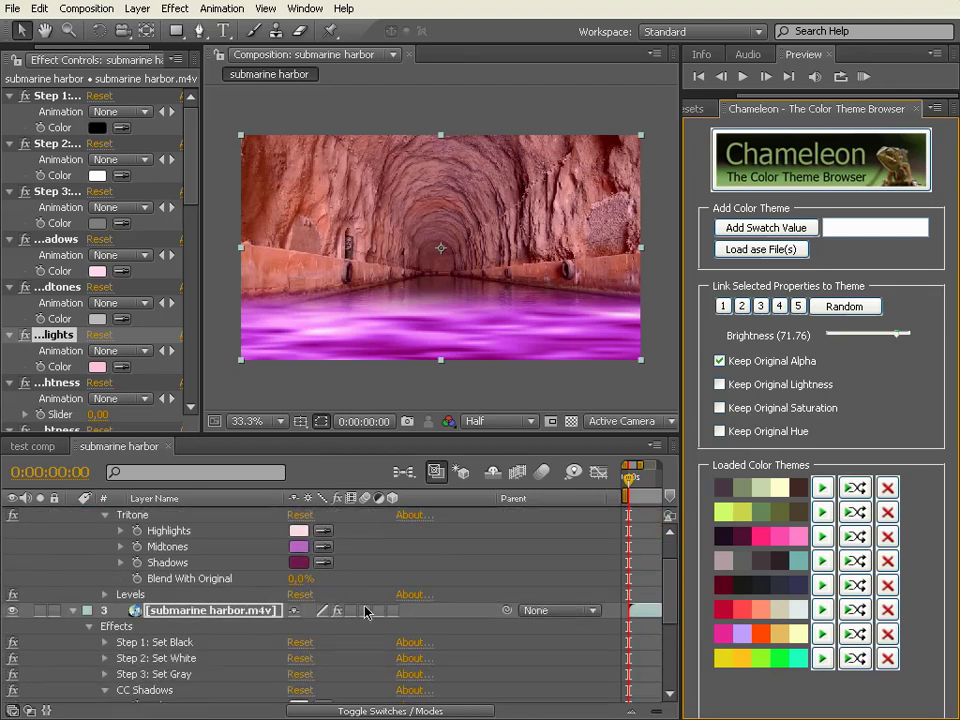
pyautogui.scroll(-2, 348, 587)
pyautogui.scroll(2, 348, 587)
pyautogui.scroll(2, 80, 615)
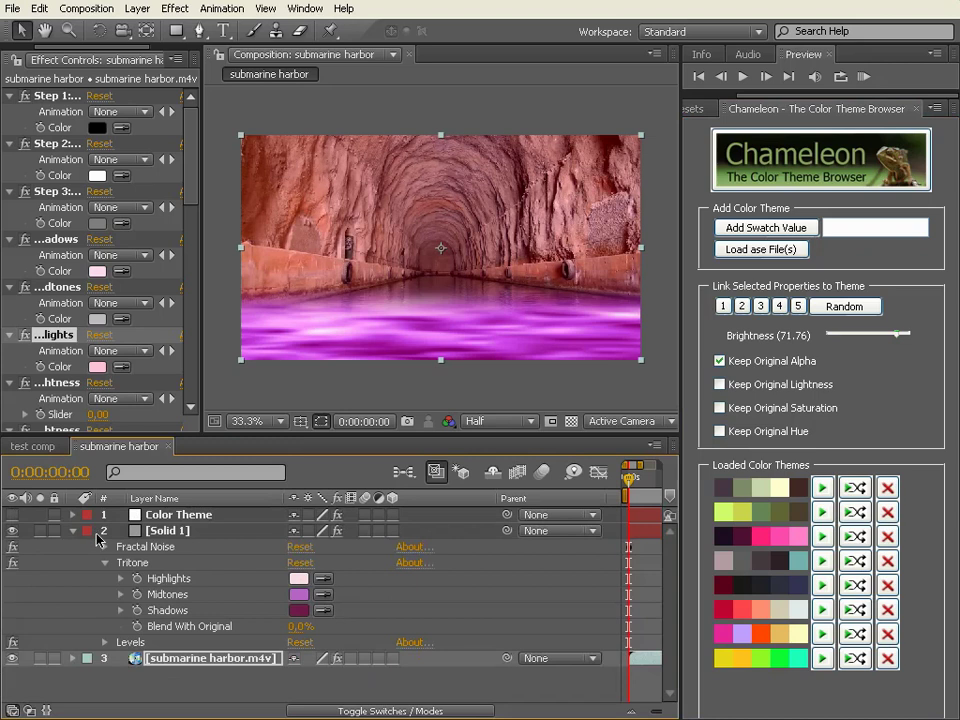
pyautogui.click(73, 531)
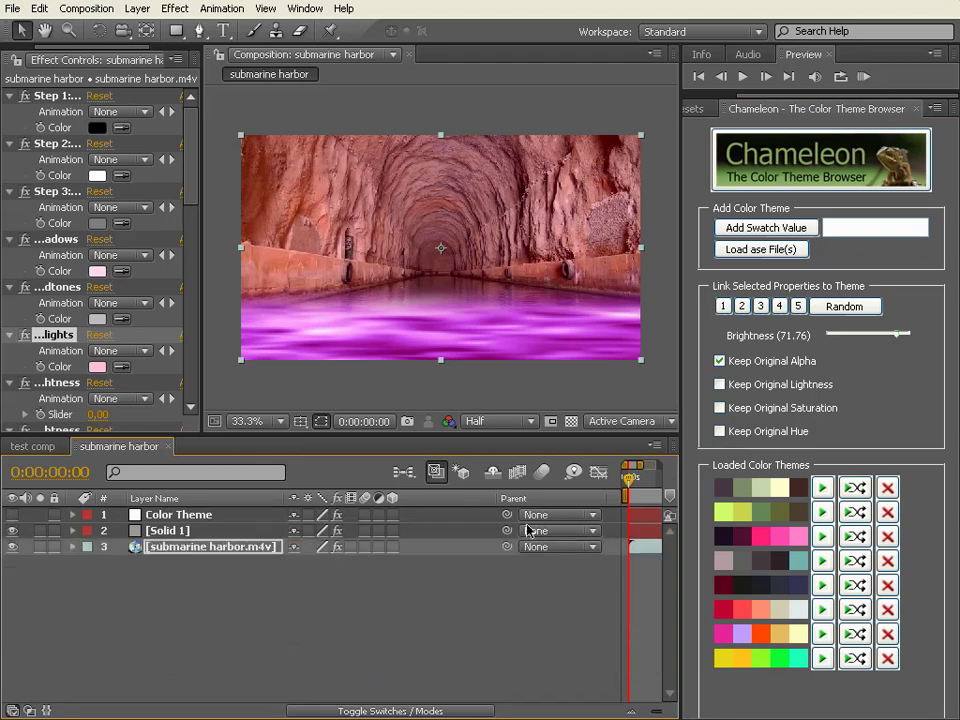
# Step: Apply shuffled versions of the fifth, sixth, seventh and first loaded color themes
pyautogui.click(855, 585)
pyautogui.click(855, 610)
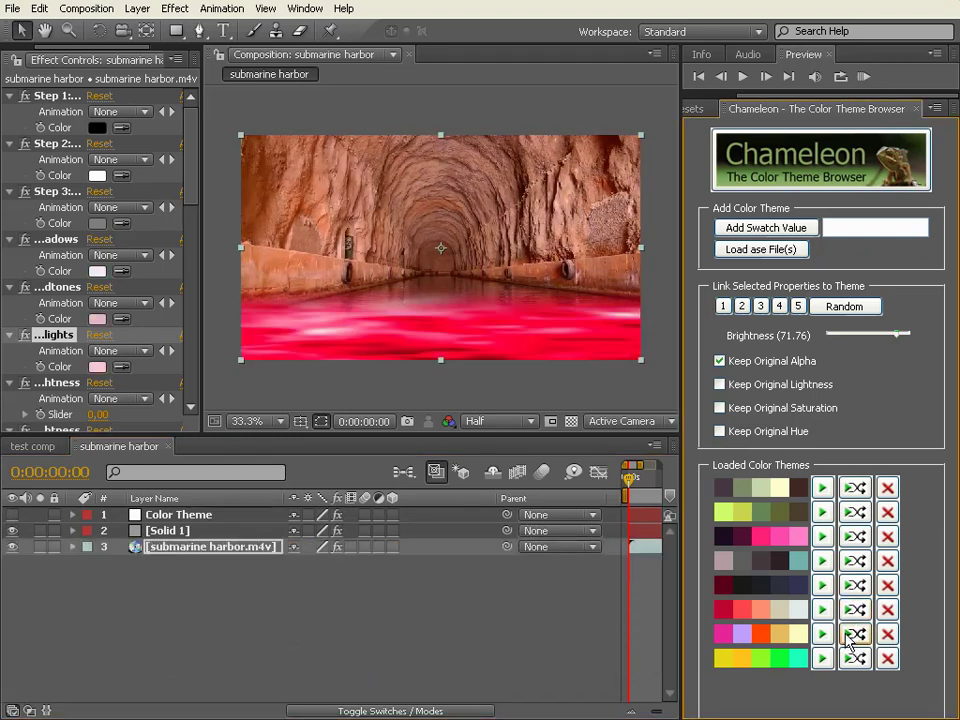
pyautogui.click(853, 617)
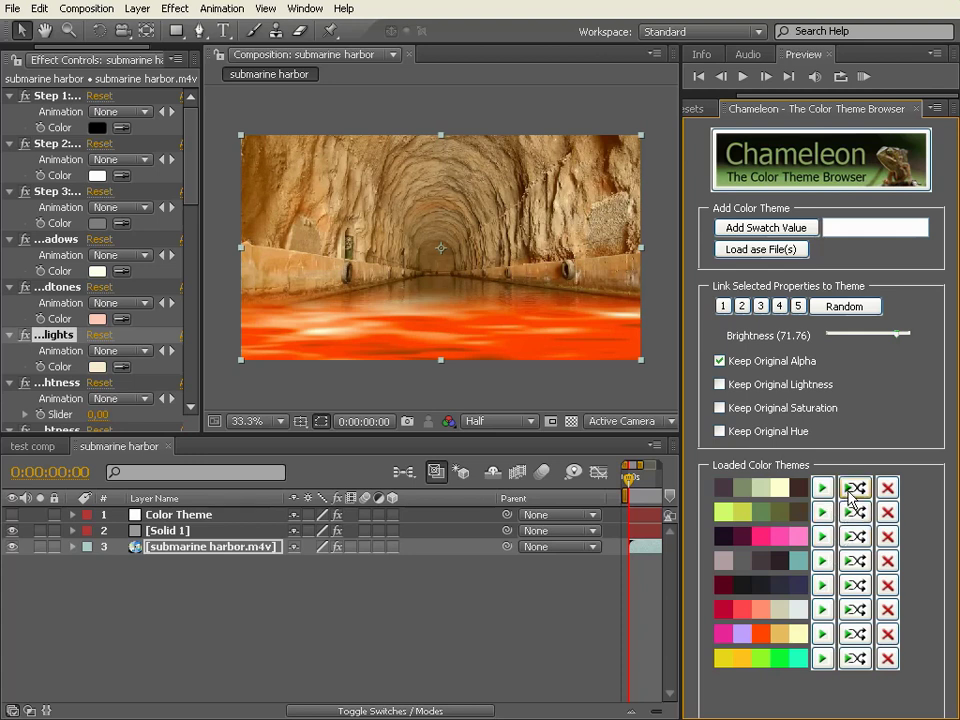
pyautogui.click(855, 487)
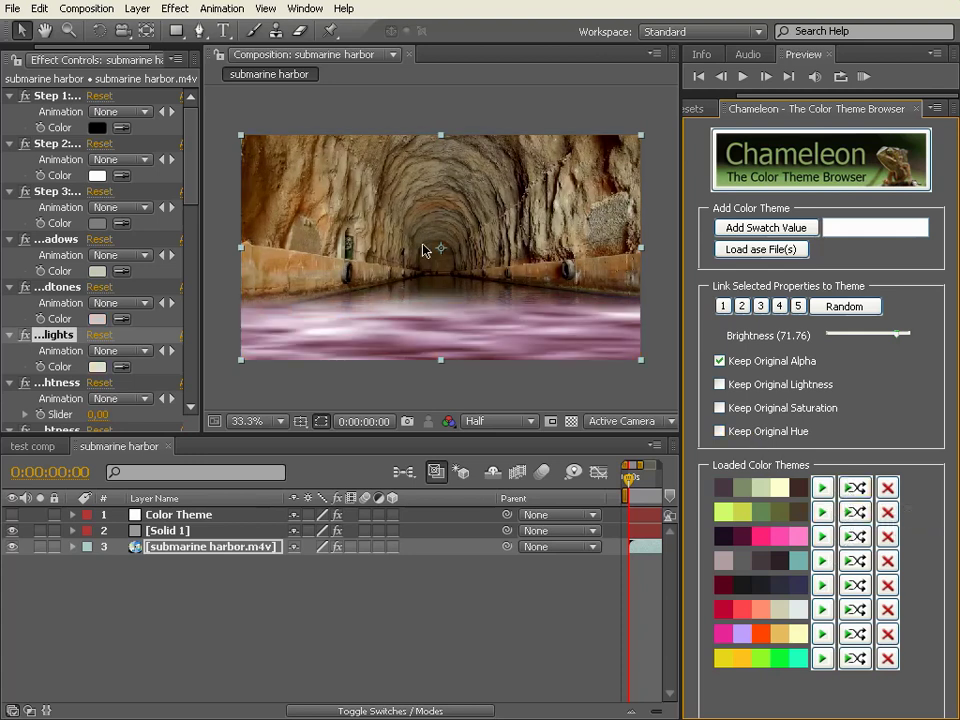
# Step: Add a text layer reading "Submarine Harbor" over the water in the lower part of the frame
pyautogui.scroll(1, 481, 289)
pyautogui.scroll(-2, 480, 306)
pyautogui.scroll(2, 481, 304)
pyautogui.scroll(-2, 479, 305)
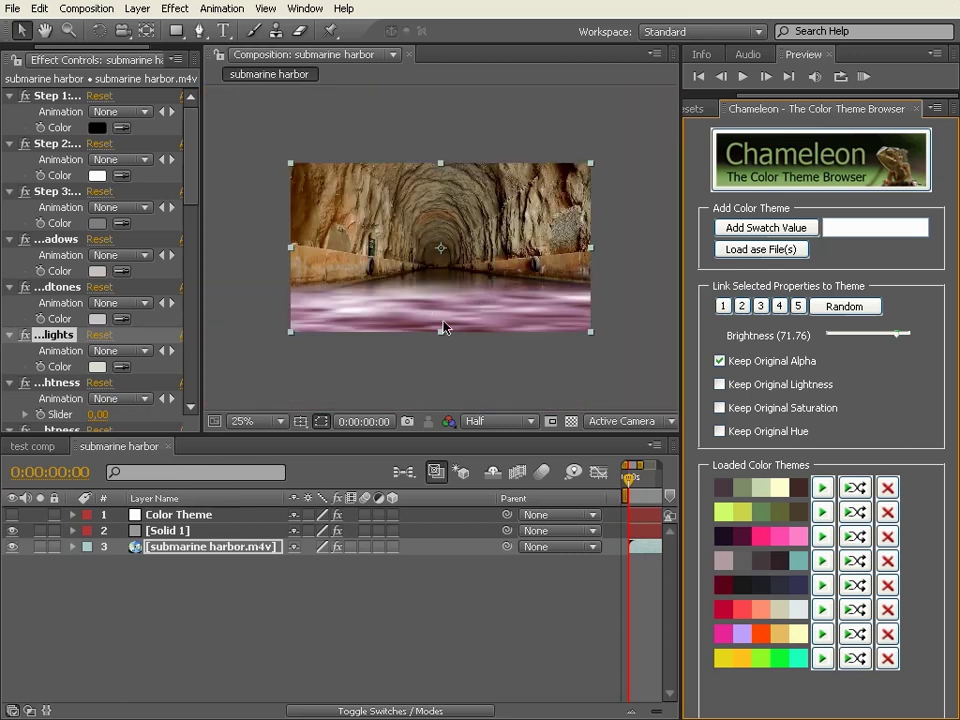
pyautogui.click(223, 30)
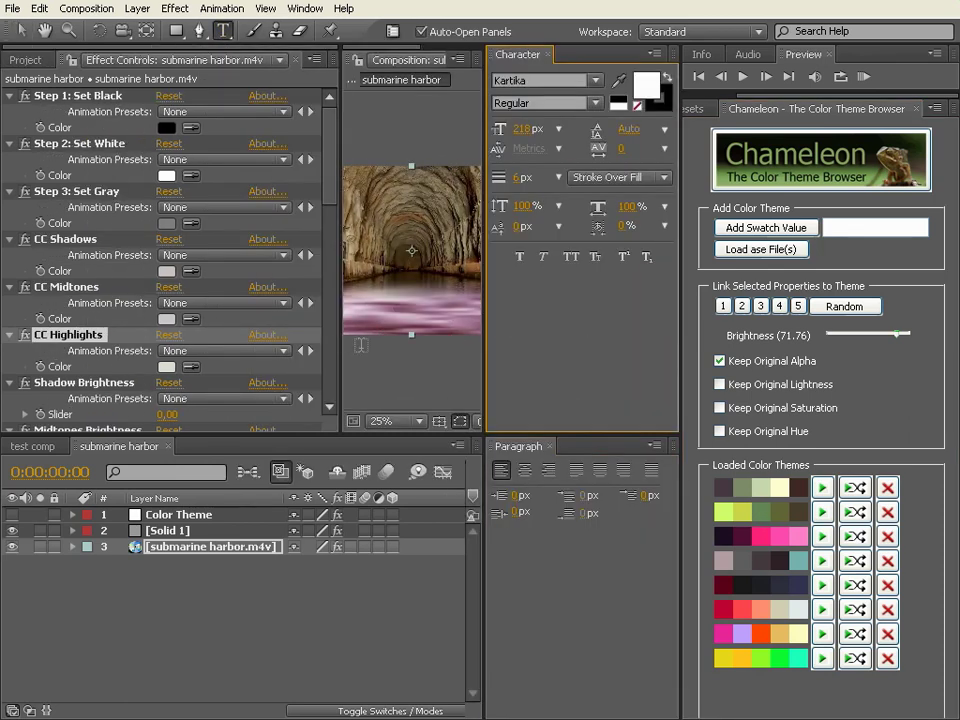
pyautogui.moveTo(340, 230); pyautogui.dragTo(119, 230)
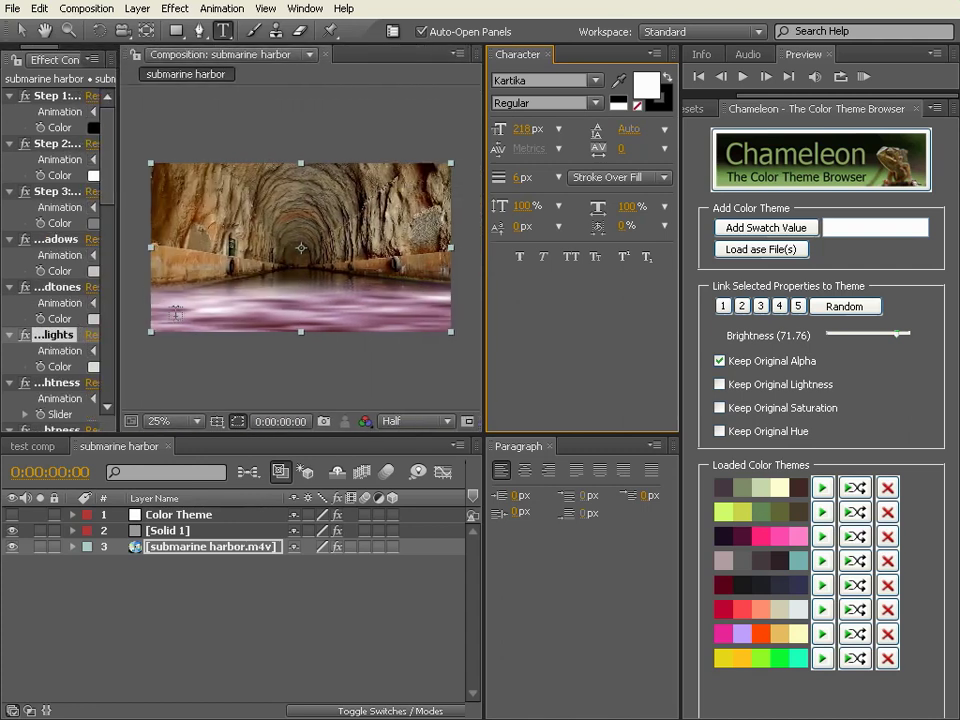
pyautogui.click(174, 306)
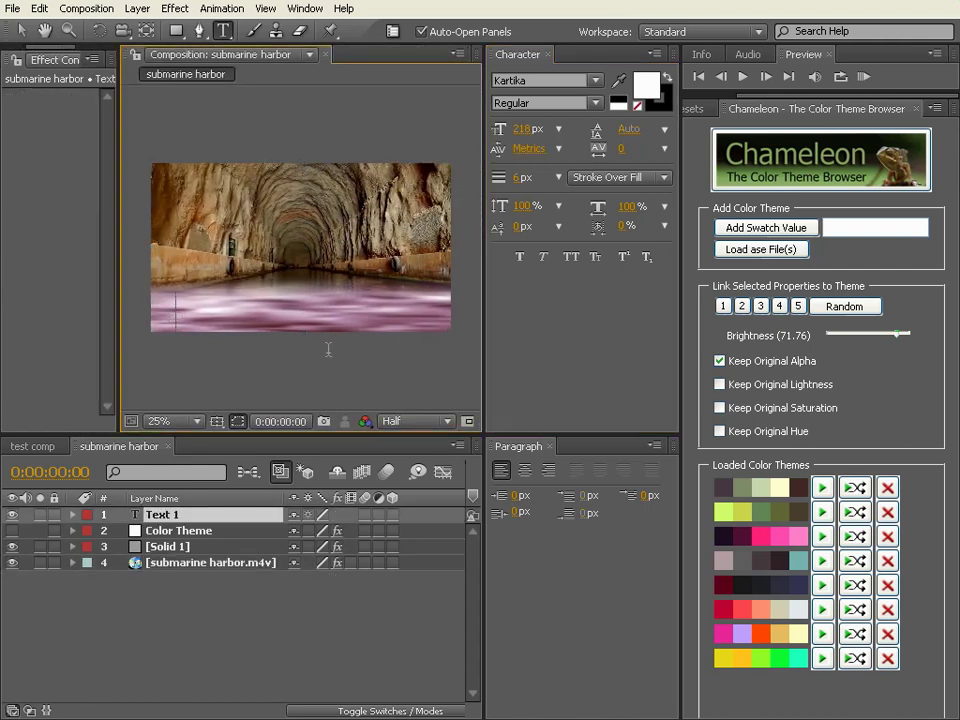
pyautogui.write('Su')
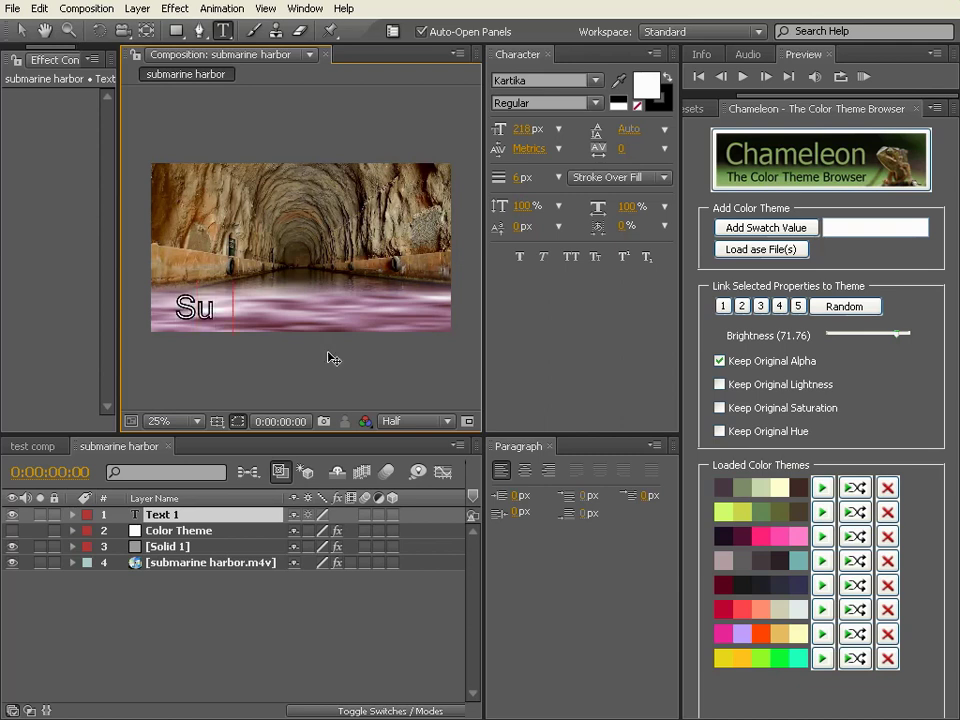
pyautogui.write('bmarine Harbor')
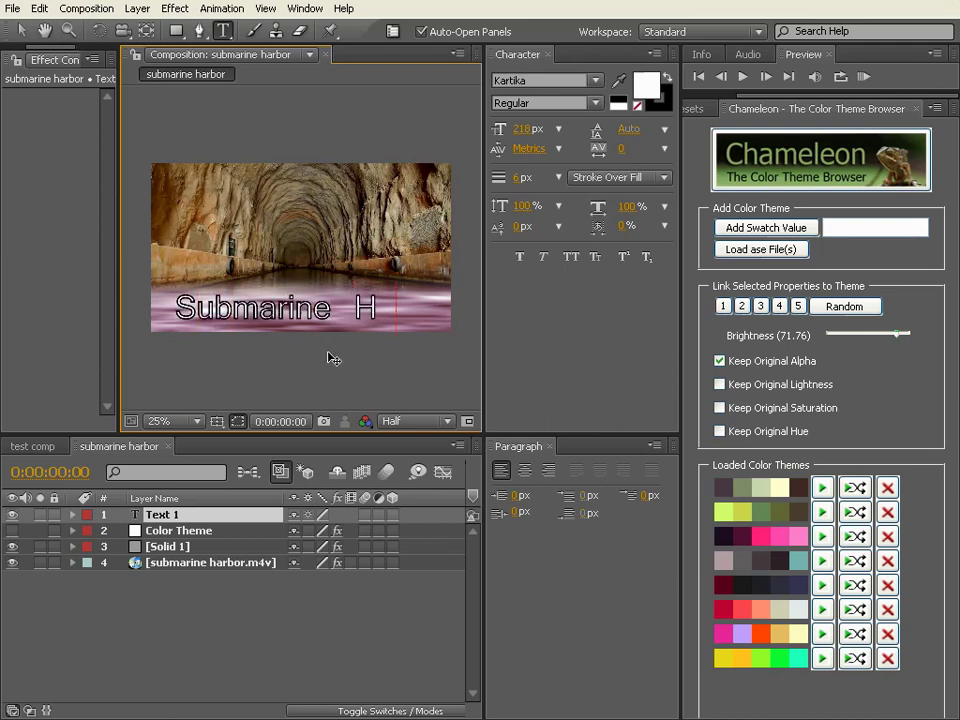
# Step: Scale the Submarine Harbor title down so it spans a bit over half of the frame's width
pyautogui.click(20, 31)
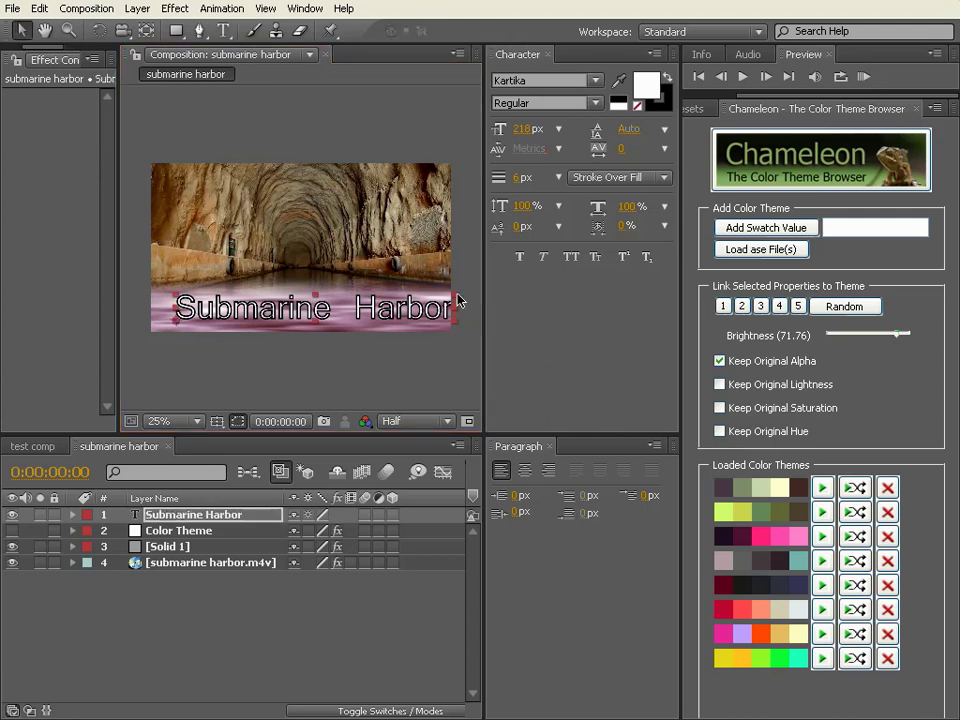
pyautogui.moveTo(456, 300); pyautogui.dragTo(350, 310)
pyautogui.click(323, 370)
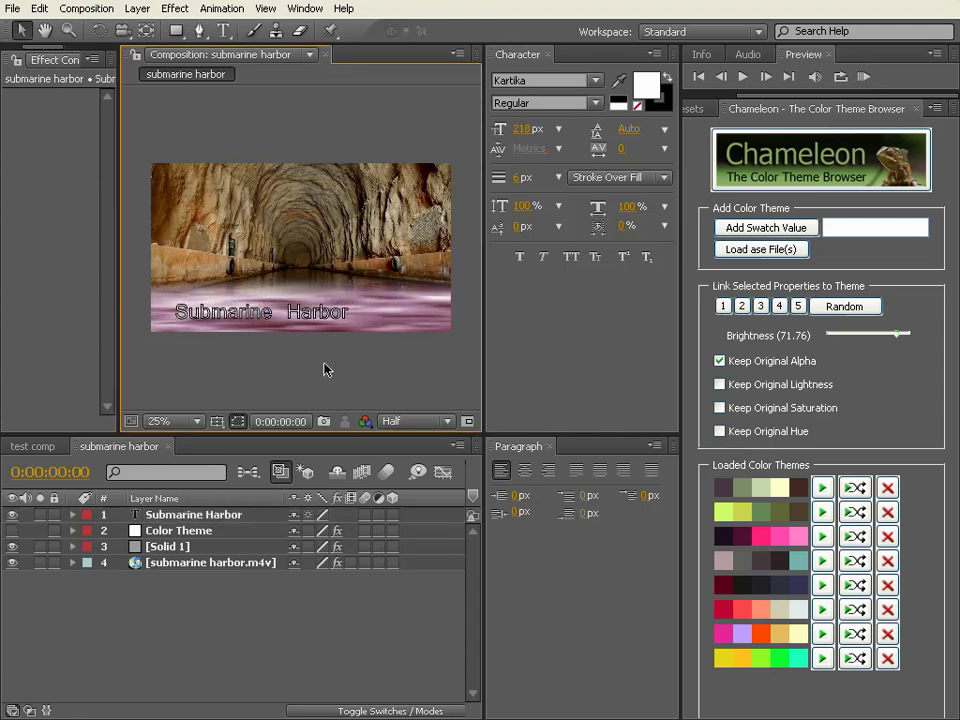
# Step: Close the Character panel and move the Submarine Harbor title slightly down and to the left over the water
pyautogui.press('.')
pyautogui.press(',')
pyautogui.click(548, 54)
pyautogui.moveTo(341, 181); pyautogui.dragTo(174, 215)
pyautogui.press('.')
pyautogui.click(240, 421)
pyautogui.click(250, 458)
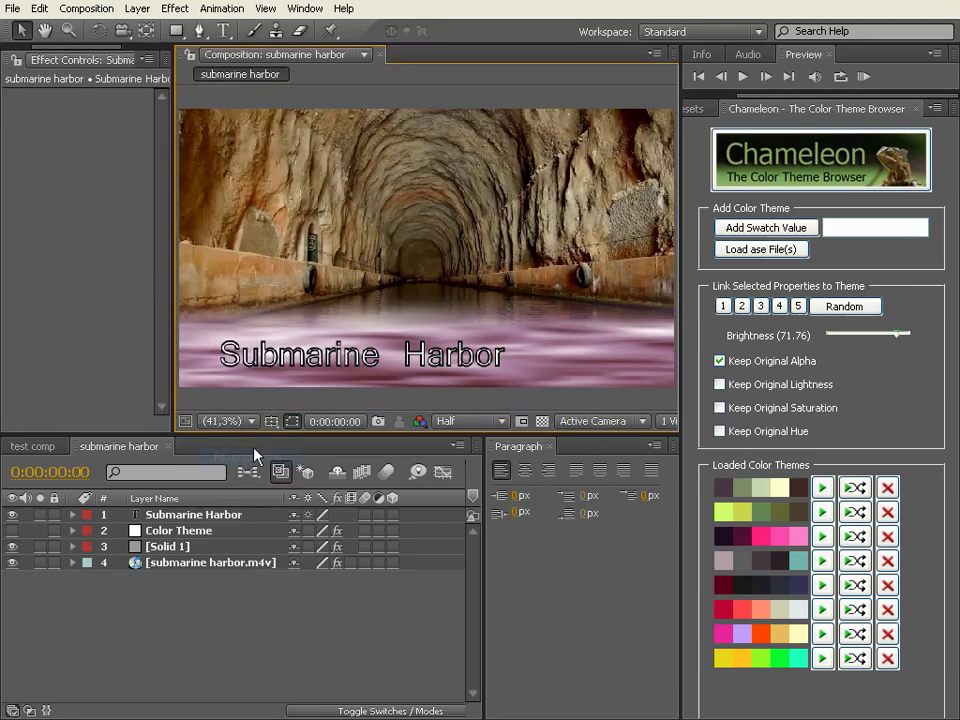
pyautogui.click(368, 363)
pyautogui.moveTo(364, 378); pyautogui.dragTo(331, 406)
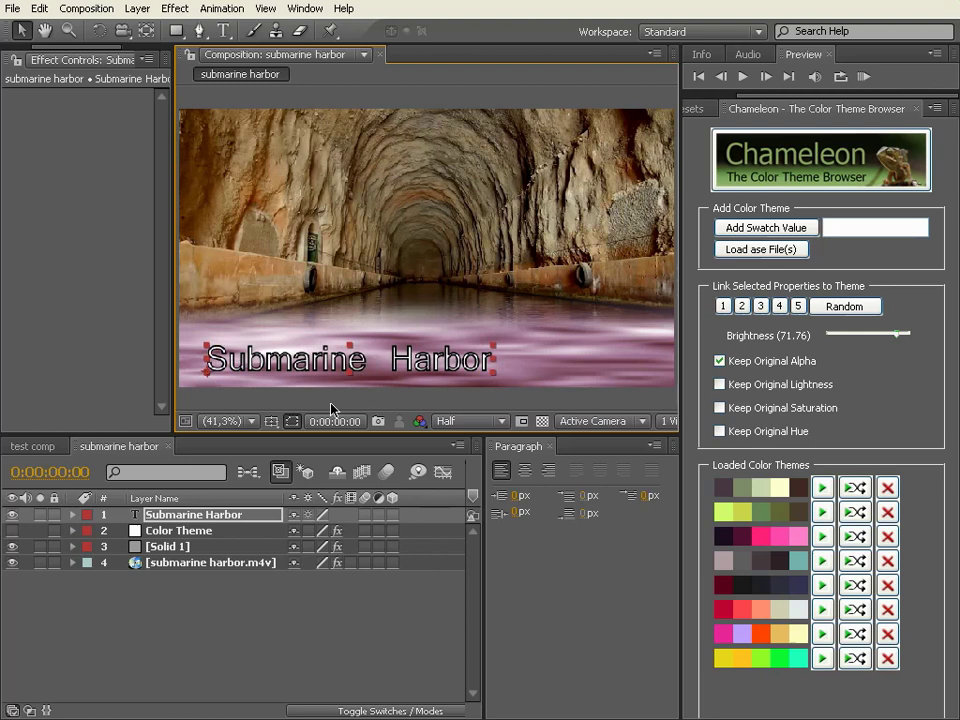
# Step: Add an RGB Fill Color animator to the Submarine Harbor text and link it to theme color 5 with Brightness at -1.18
pyautogui.click(73, 515)
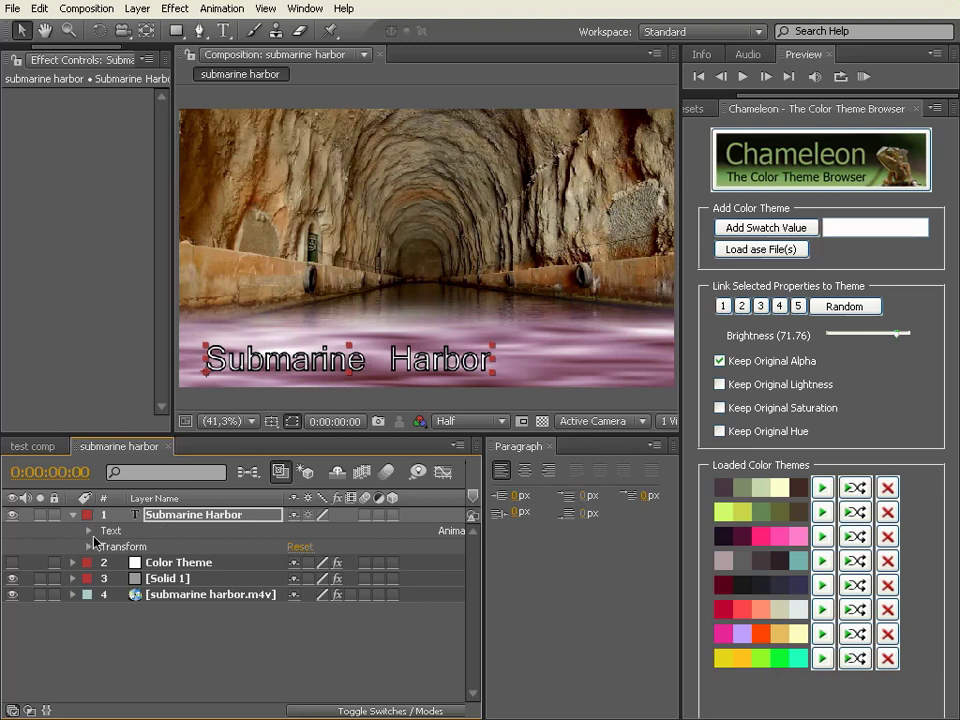
pyautogui.click(111, 534)
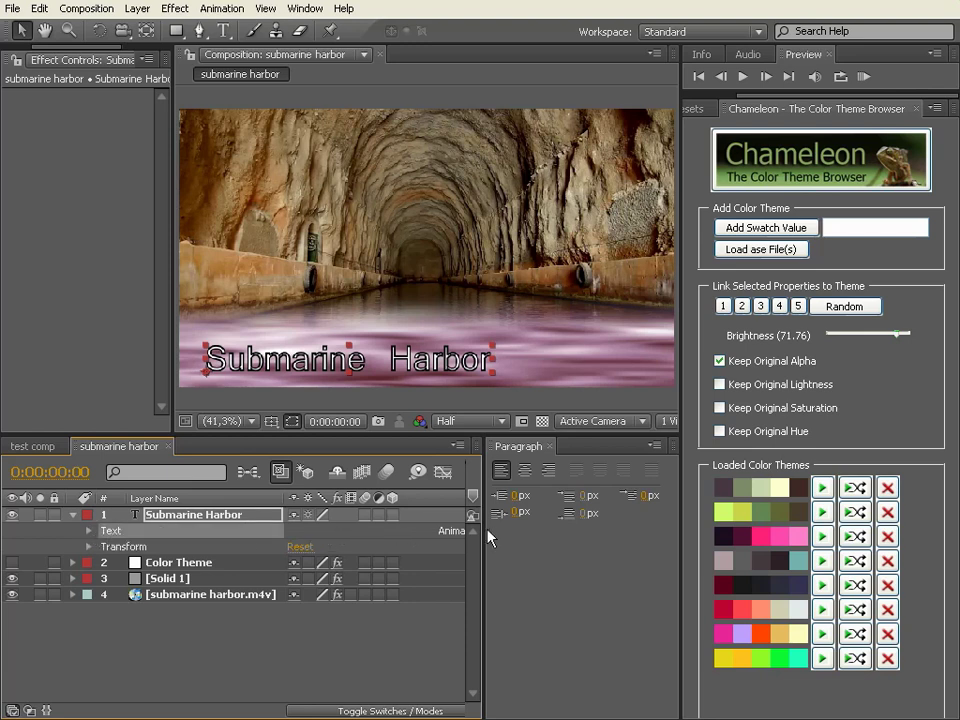
pyautogui.click(548, 446)
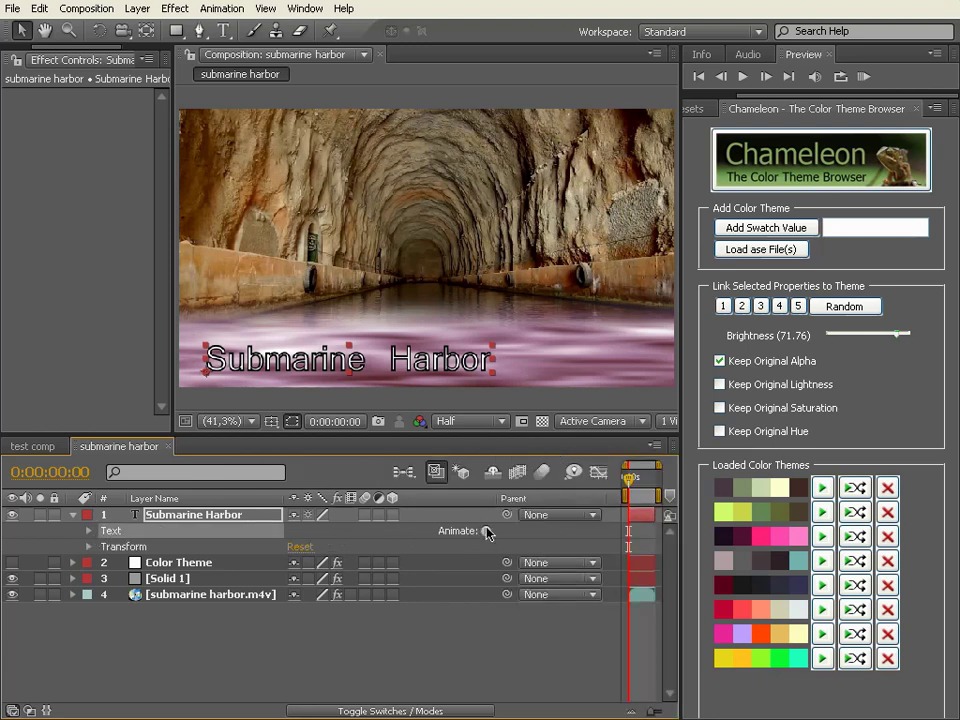
pyautogui.click(486, 532)
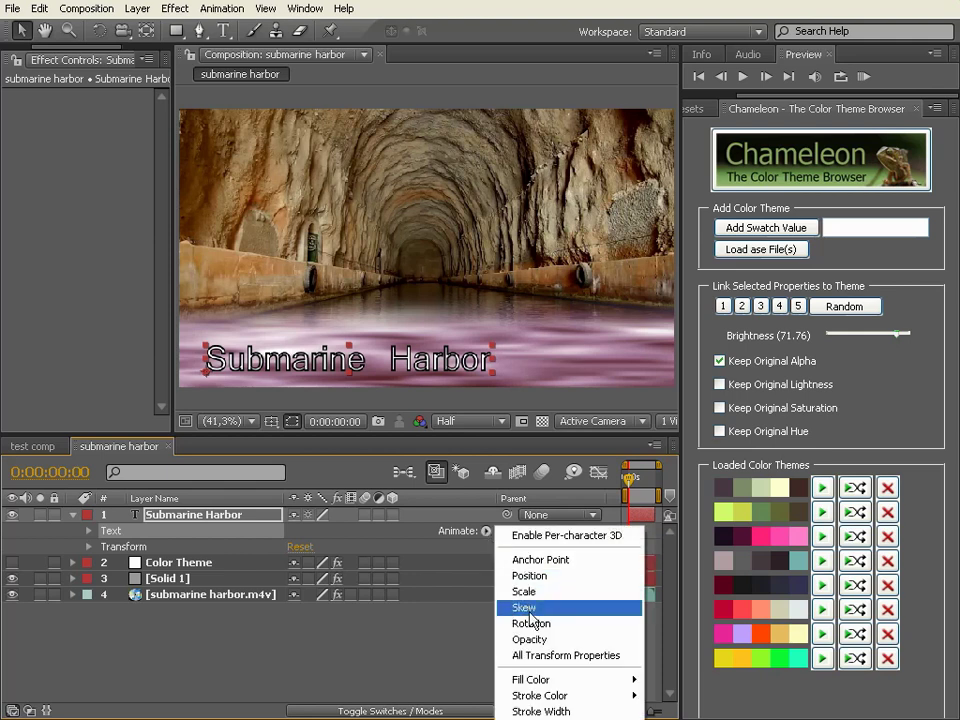
pyautogui.moveTo(580, 680)
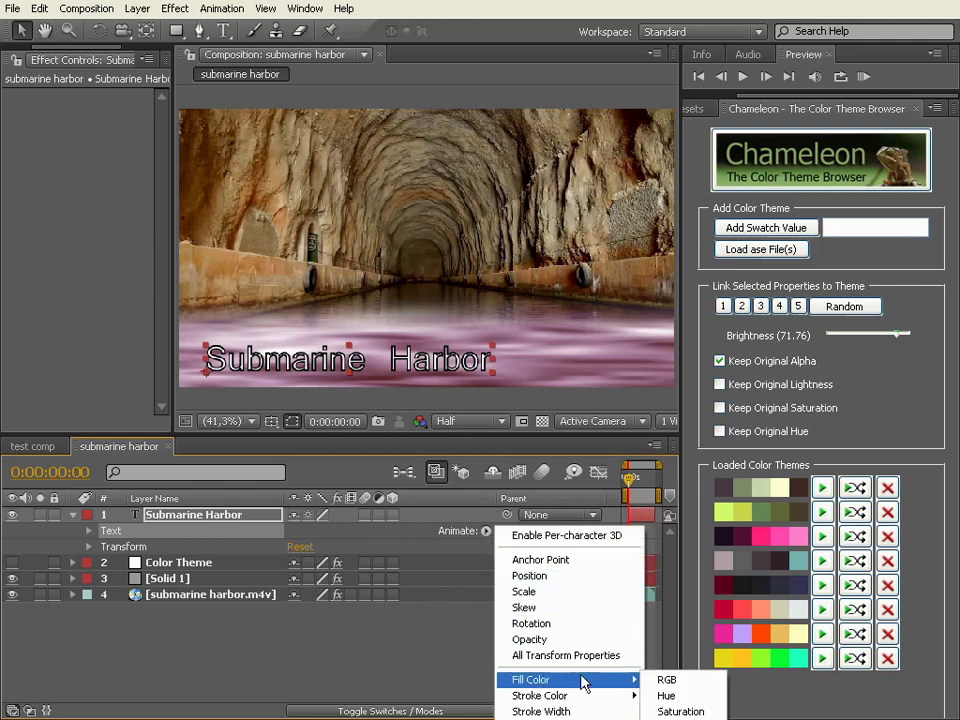
pyautogui.click(666, 680)
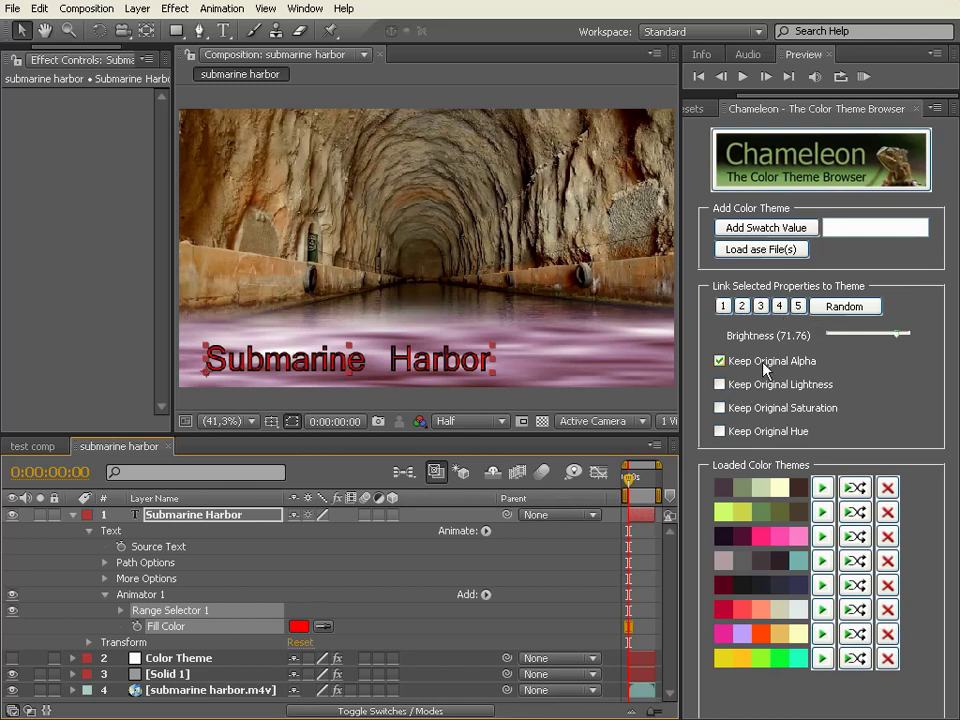
pyautogui.moveTo(900, 337); pyautogui.dragTo(867, 335)
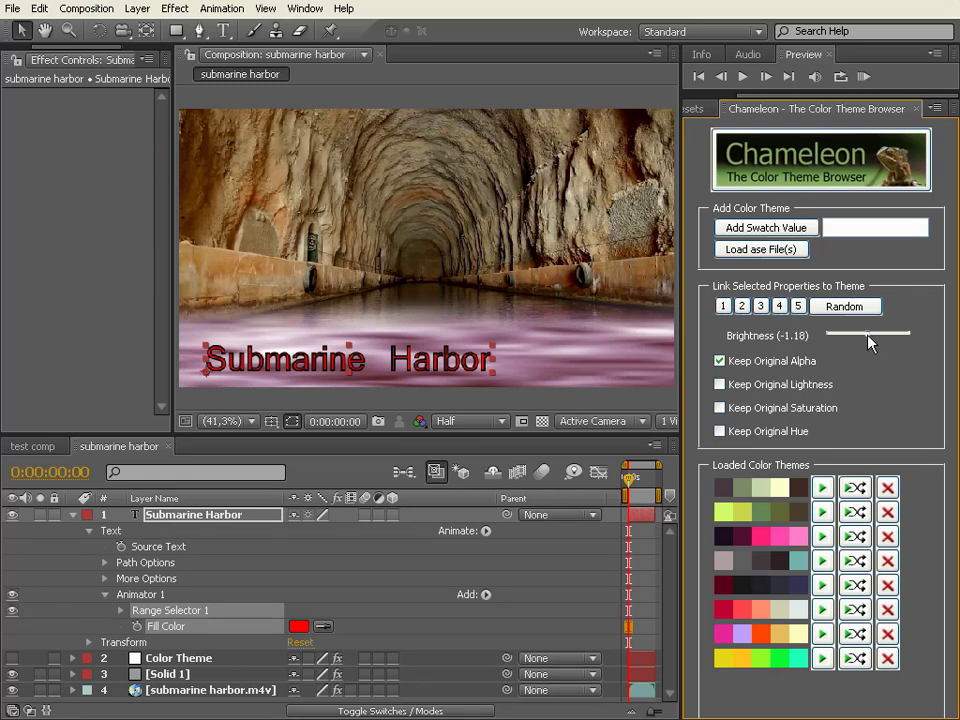
pyautogui.click(799, 307)
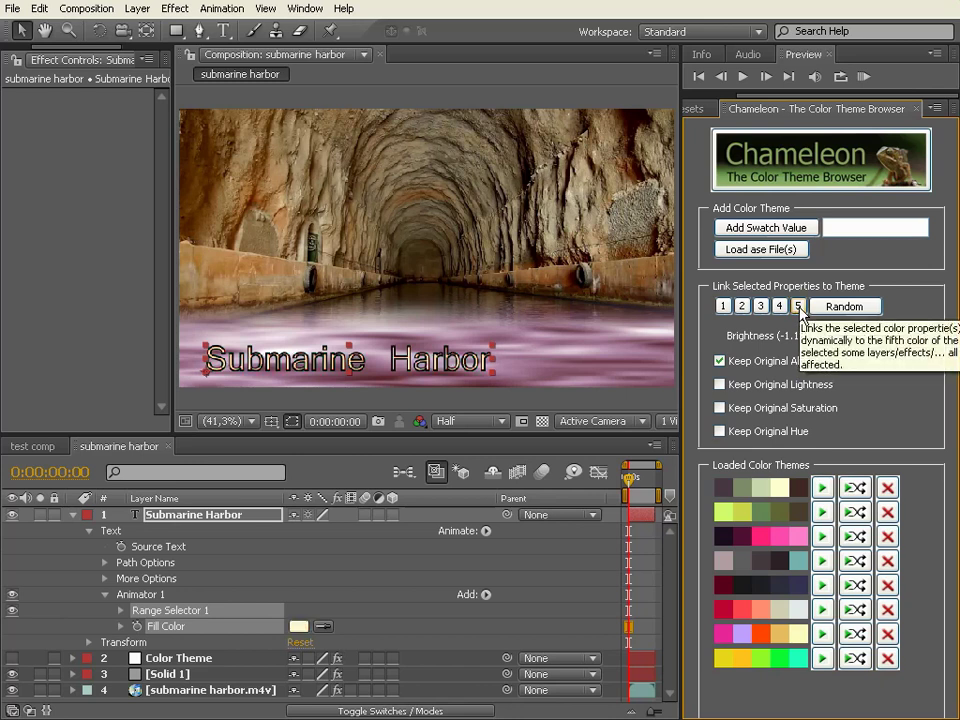
# Step: Apply shuffled versions of several loaded color themes, ending with the fourth, and run a RAM preview of the composition
pyautogui.click(853, 488)
pyautogui.click(853, 488)
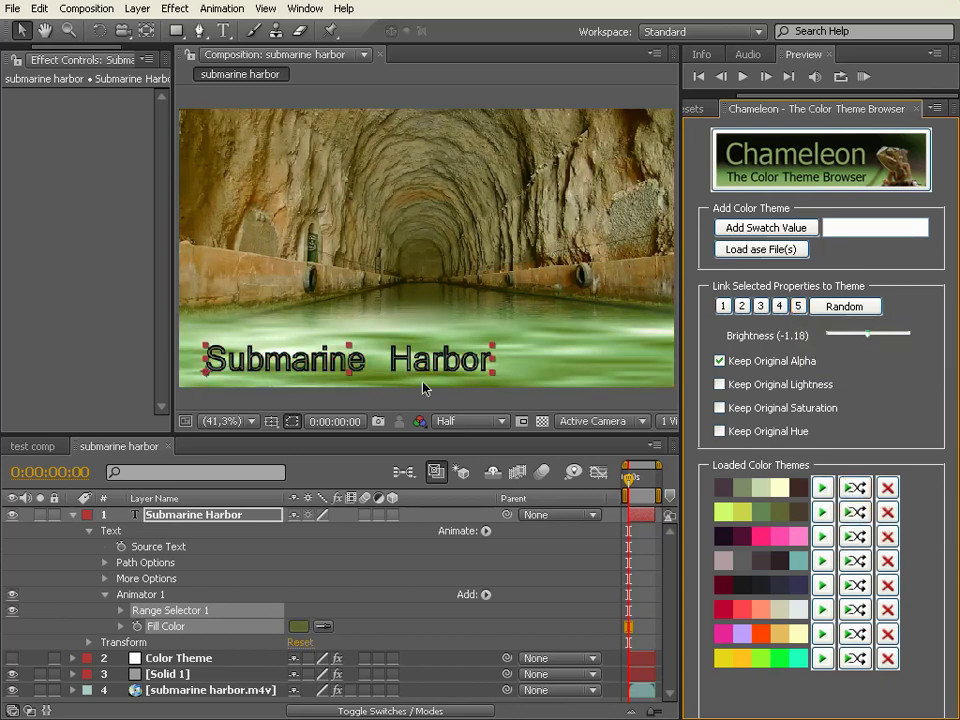
pyautogui.click(857, 561)
pyautogui.click(857, 561)
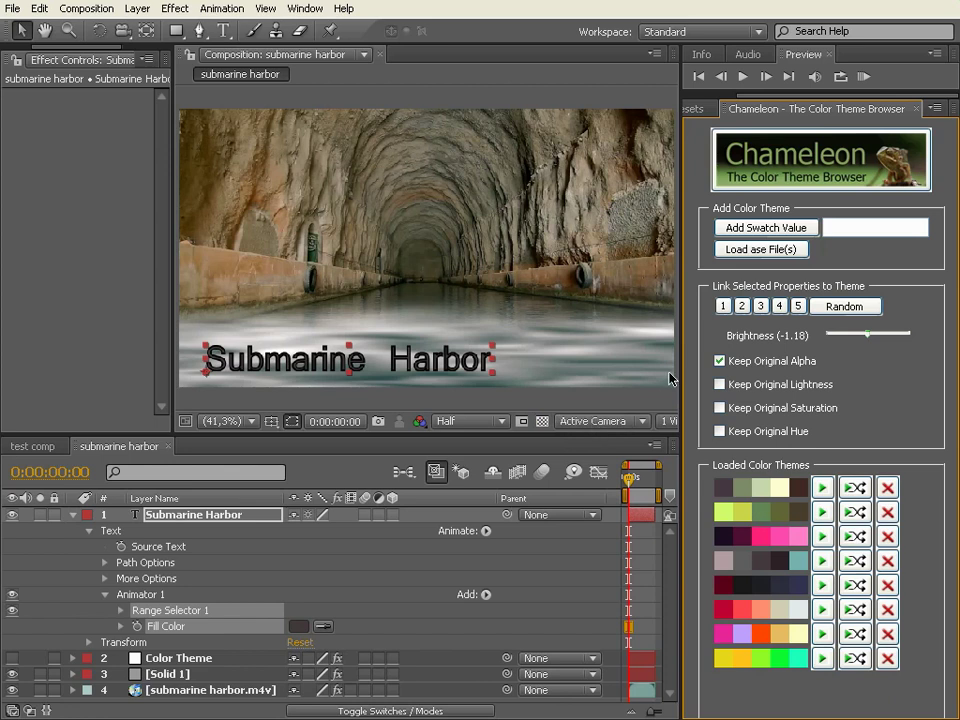
pyautogui.click(862, 78)
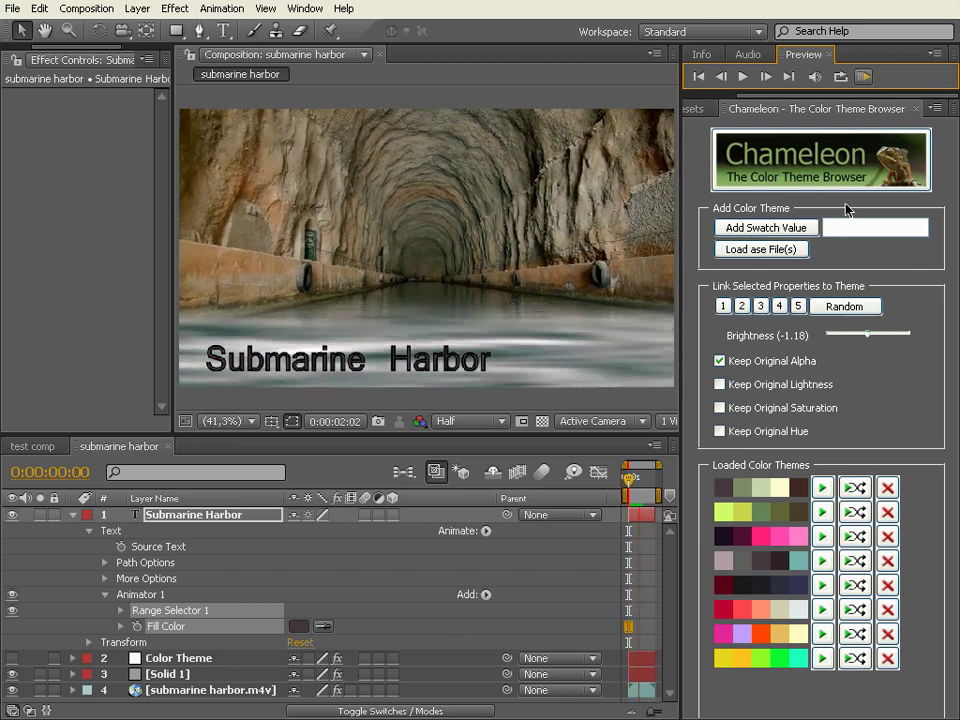
pyautogui.press('space')
# Step: Apply shuffled versions of the second loaded color theme and start a RAM preview of the composition
pyautogui.click(853, 513)
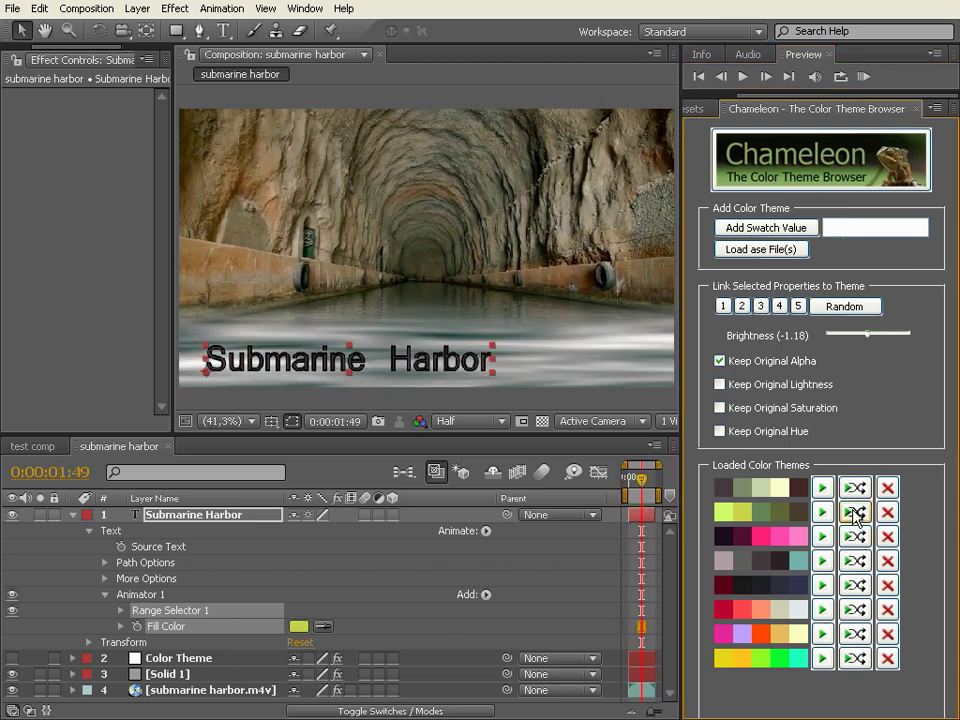
pyautogui.click(853, 513)
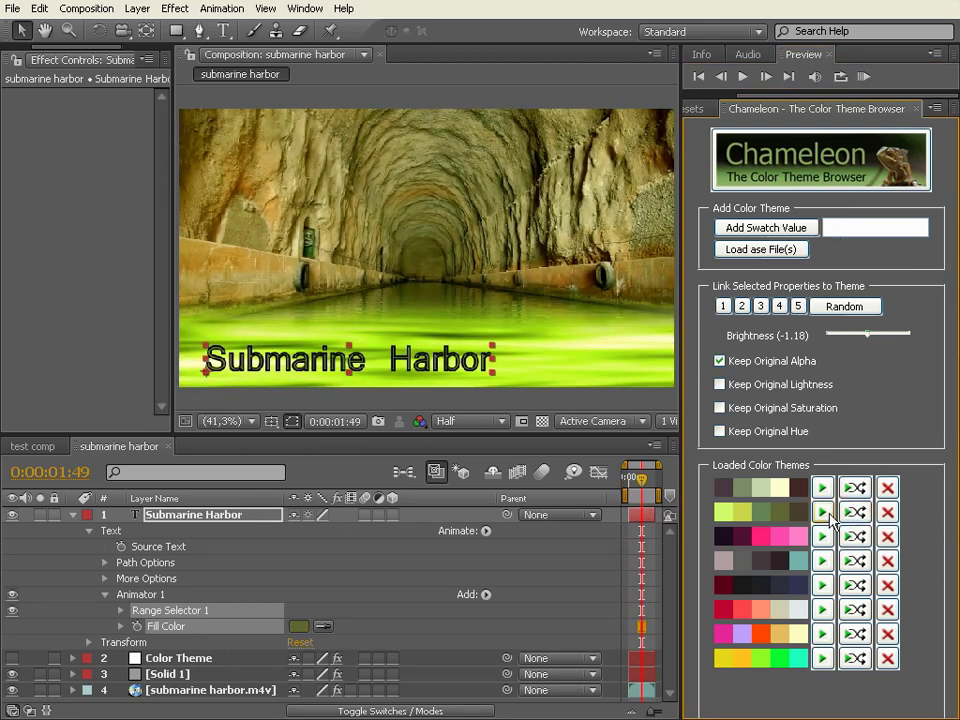
pyautogui.click(853, 513)
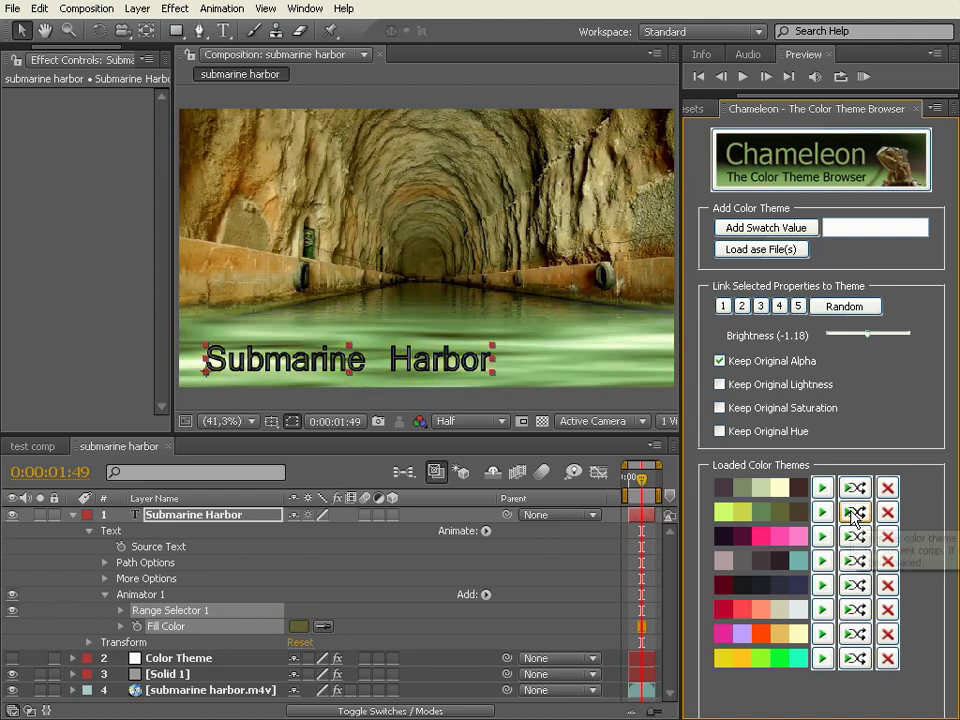
pyautogui.click(863, 76)
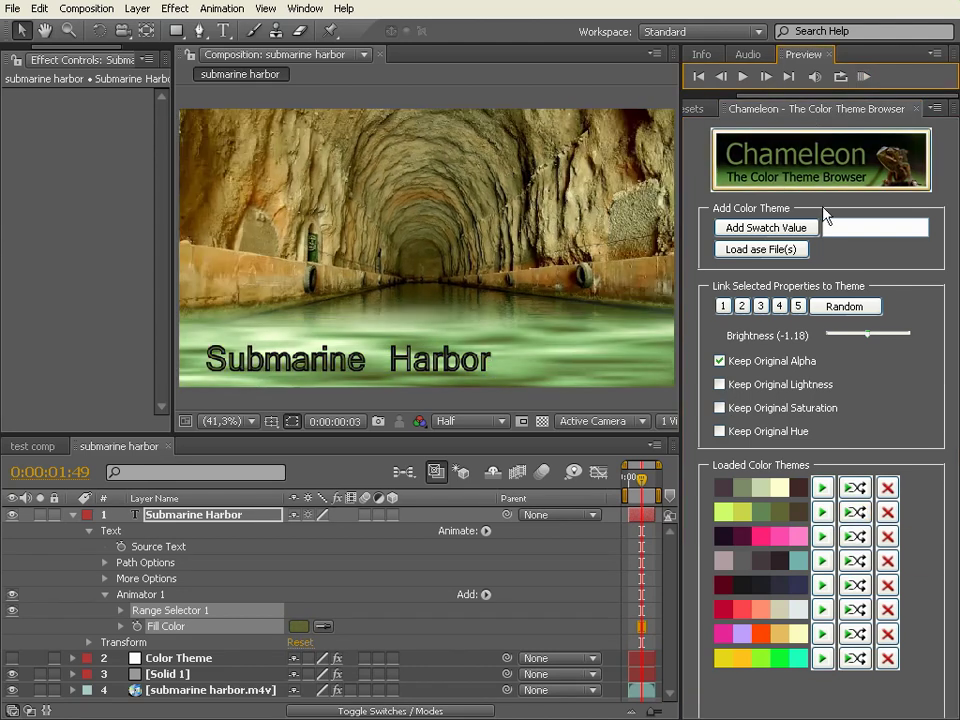